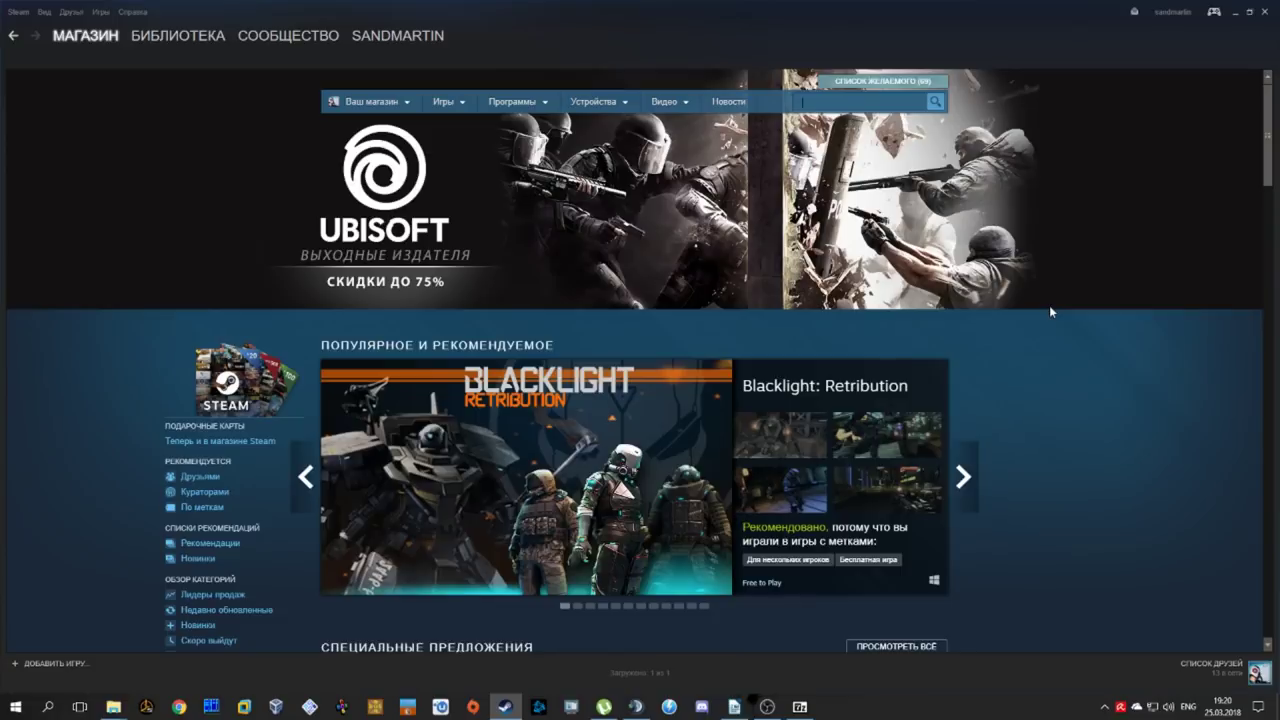
Step: Search the Steam store for "falcon 4" and look over the Falcon 4.0 product page
text(fa)
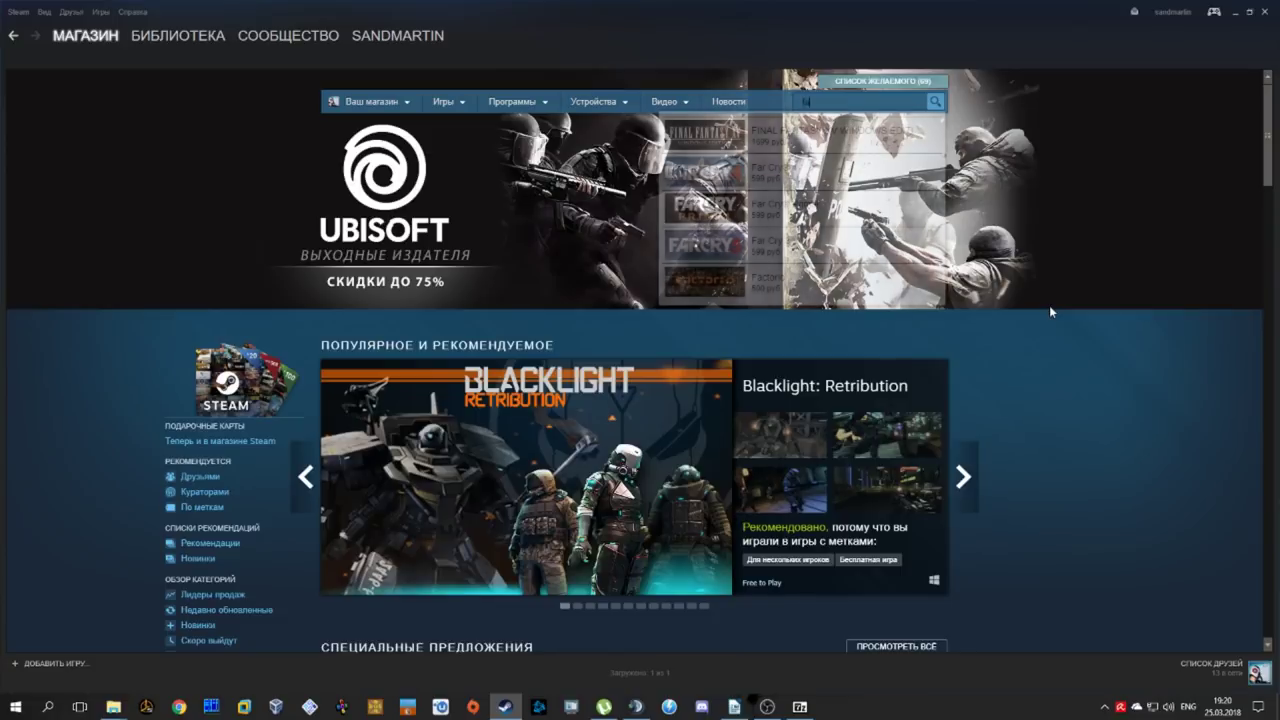
text(lcon 4)
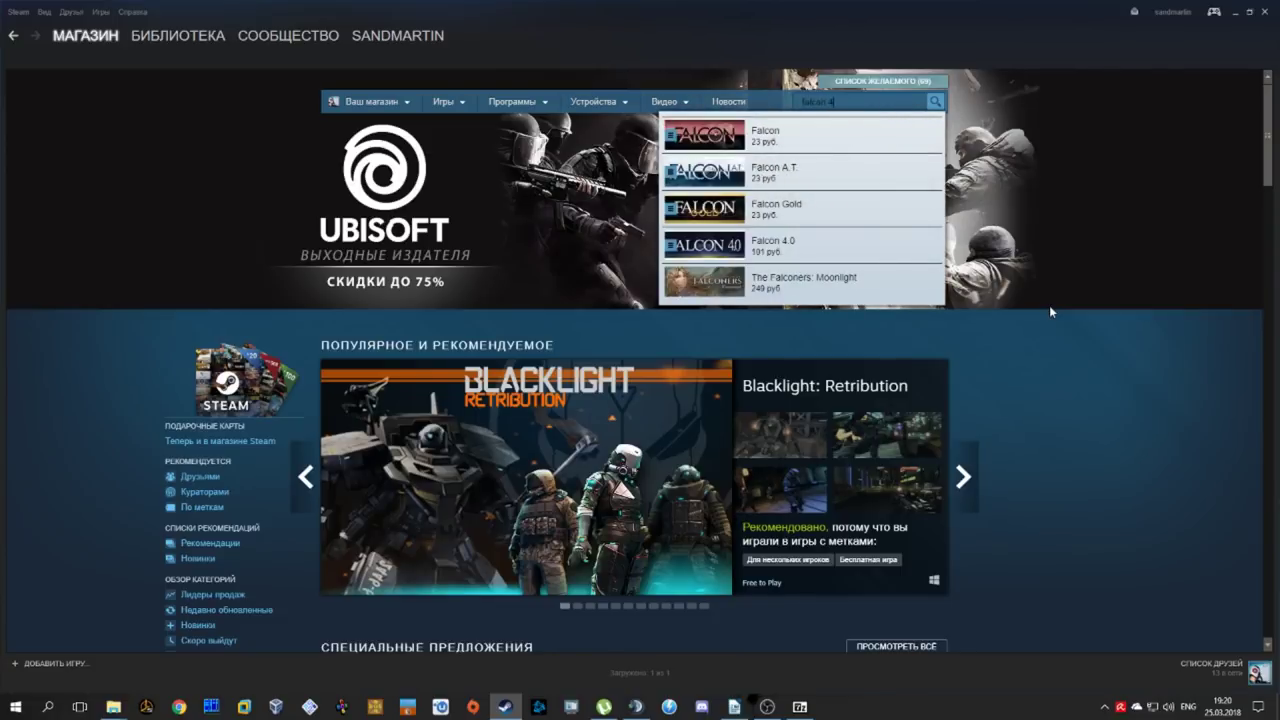
key(Return)
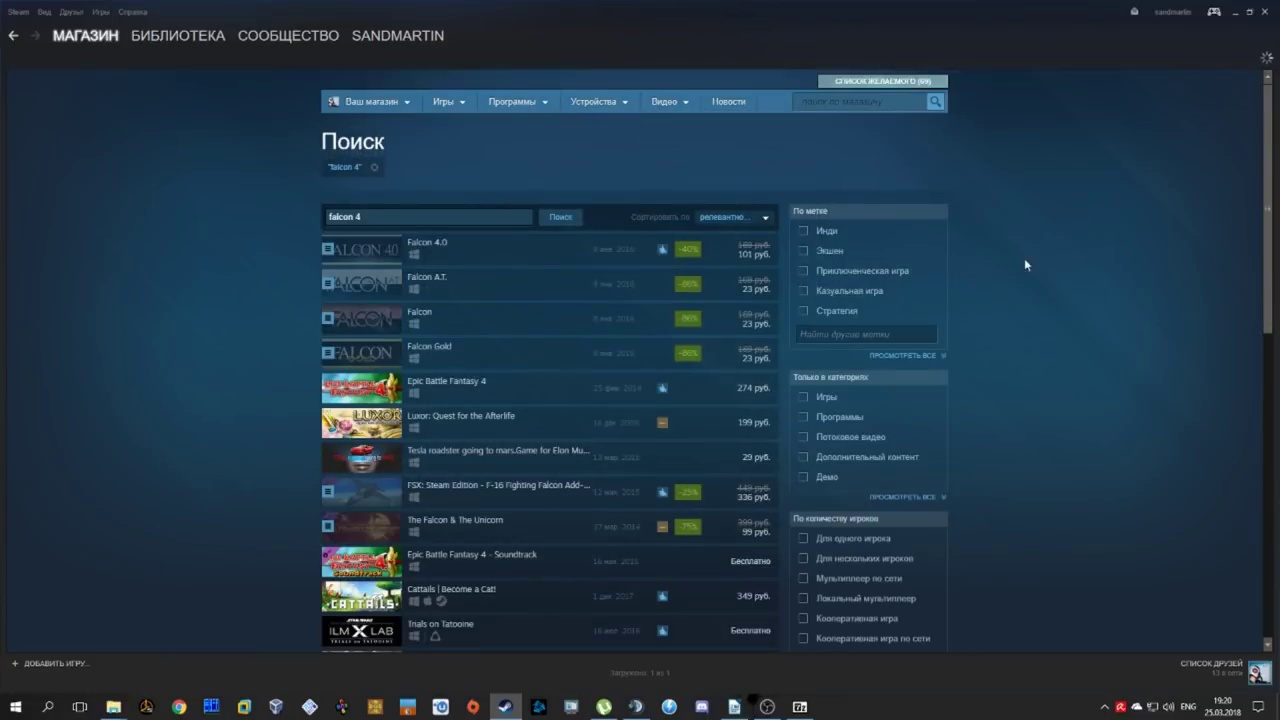
mouse_move(493, 261)
click(493, 261)
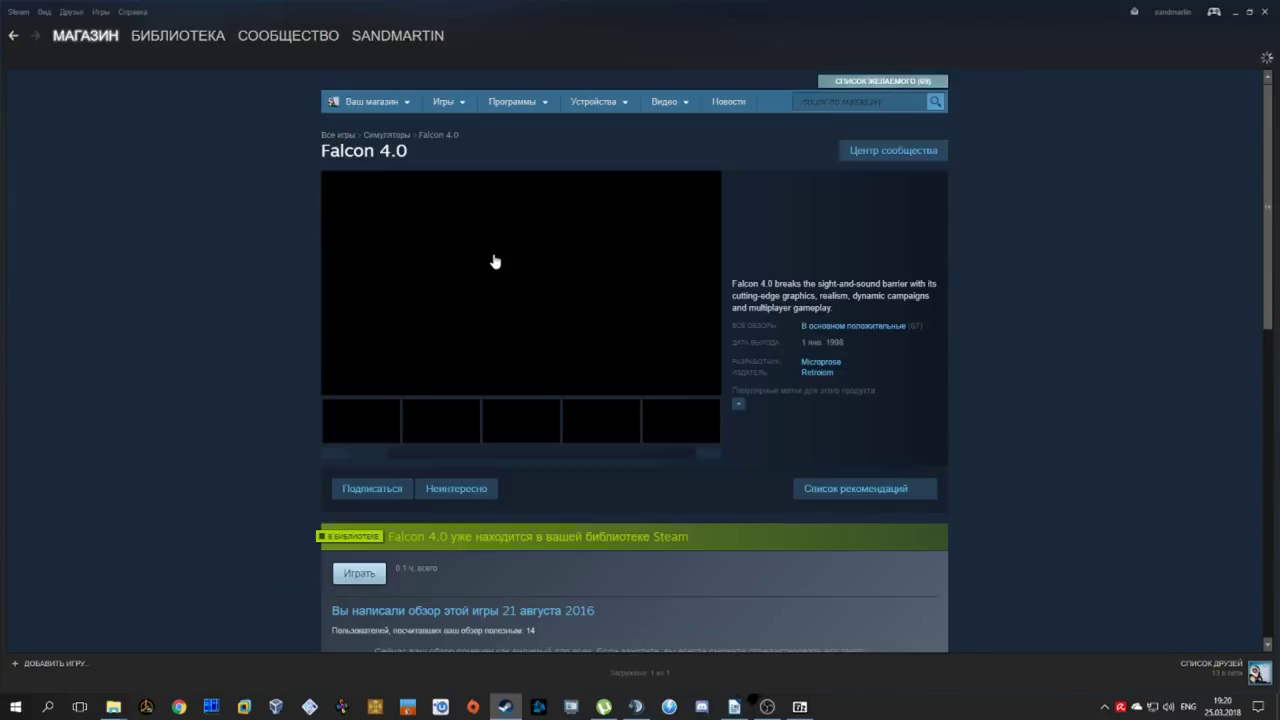
scroll(627, 400, down, 2)
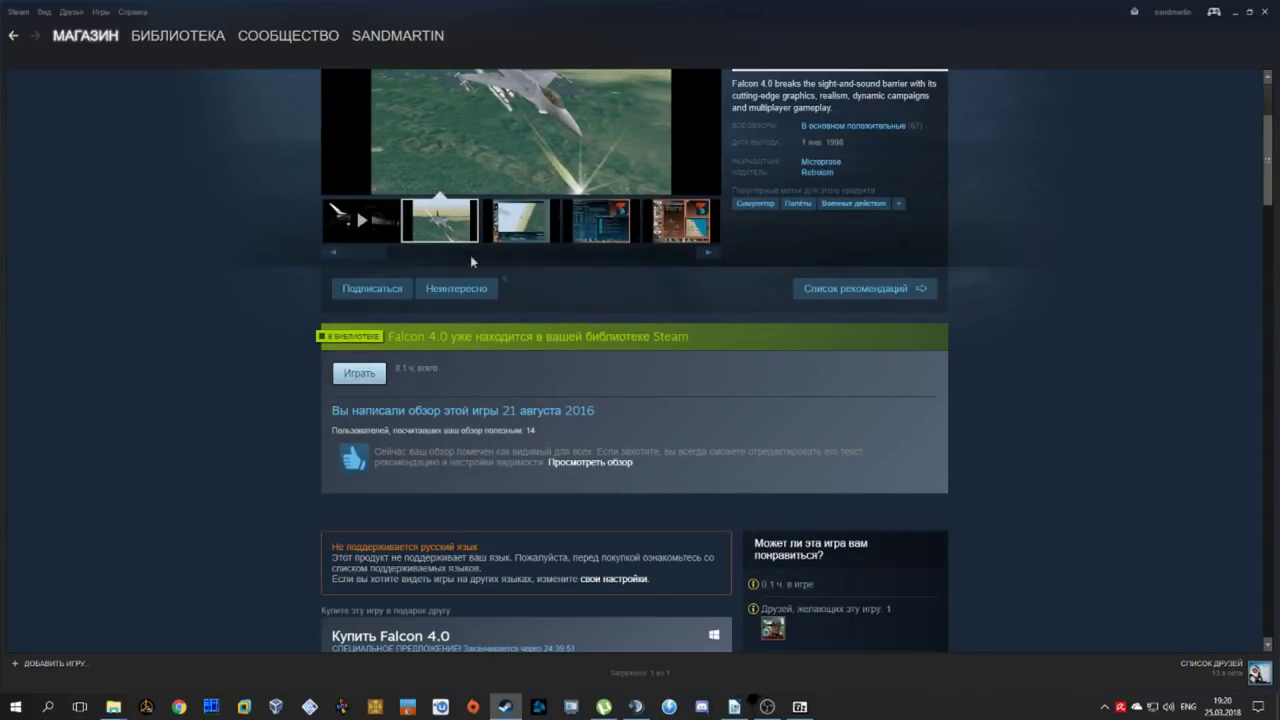
scroll(475, 260, up, 2)
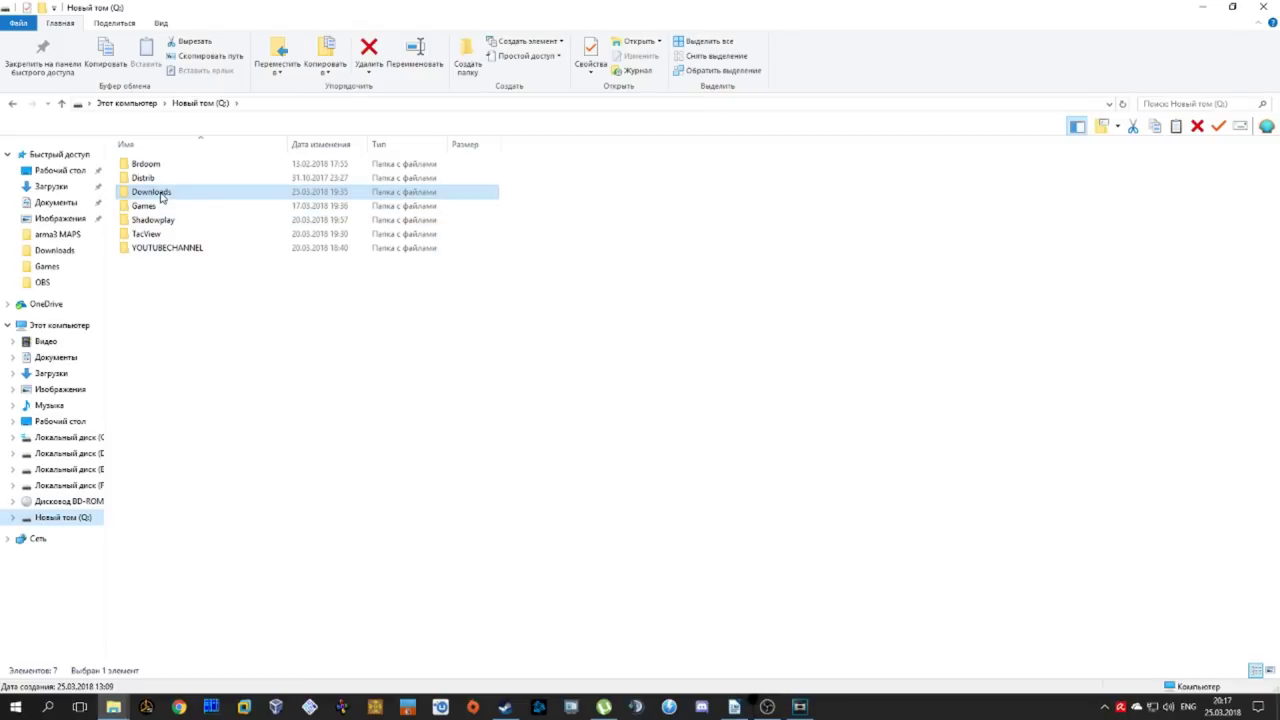
Step: In File Explorer, look inside the Falcon BMS 4.33 U1 Setup folder in Downloads on drive Q:, and return to Downloads
double_click(210, 190)
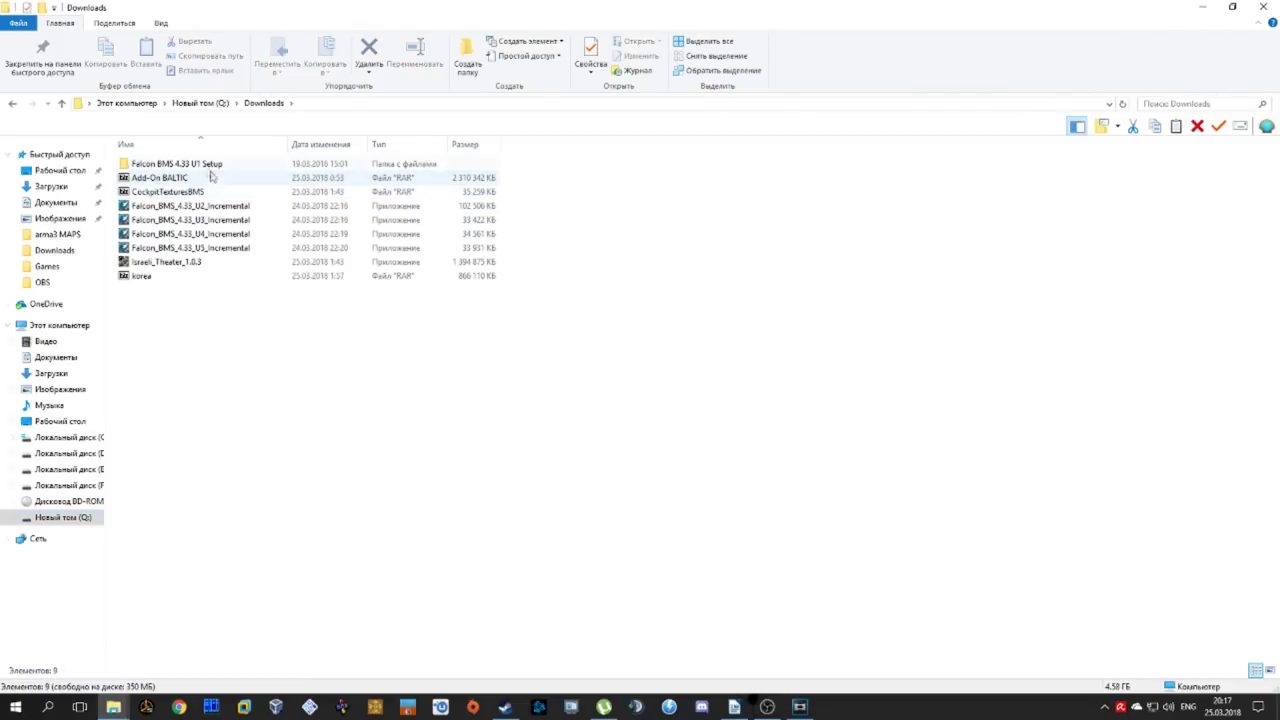
double_click(198, 163)
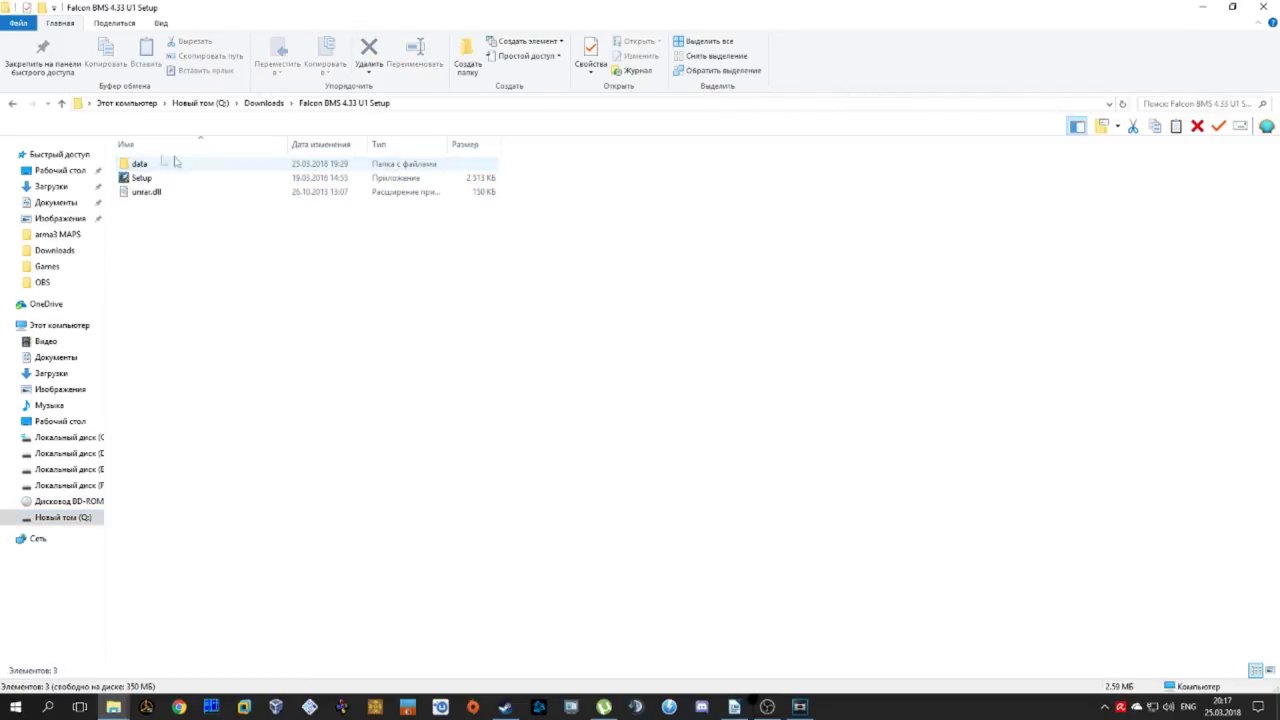
click(15, 108)
Step: Review the Falcon BMS incremental updates and the Baltic, Israeli theater, cockpit texture and Korea add-on files in Downloads
click(170, 247)
click(166, 221)
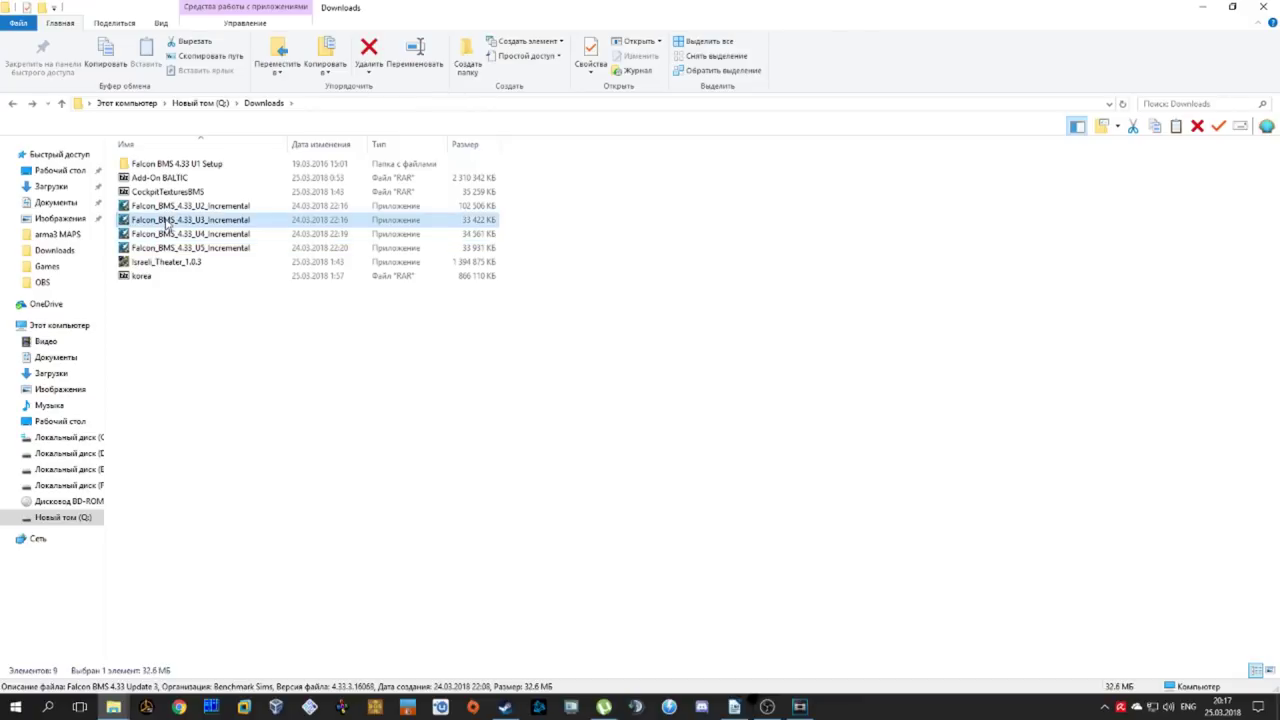
click(168, 208)
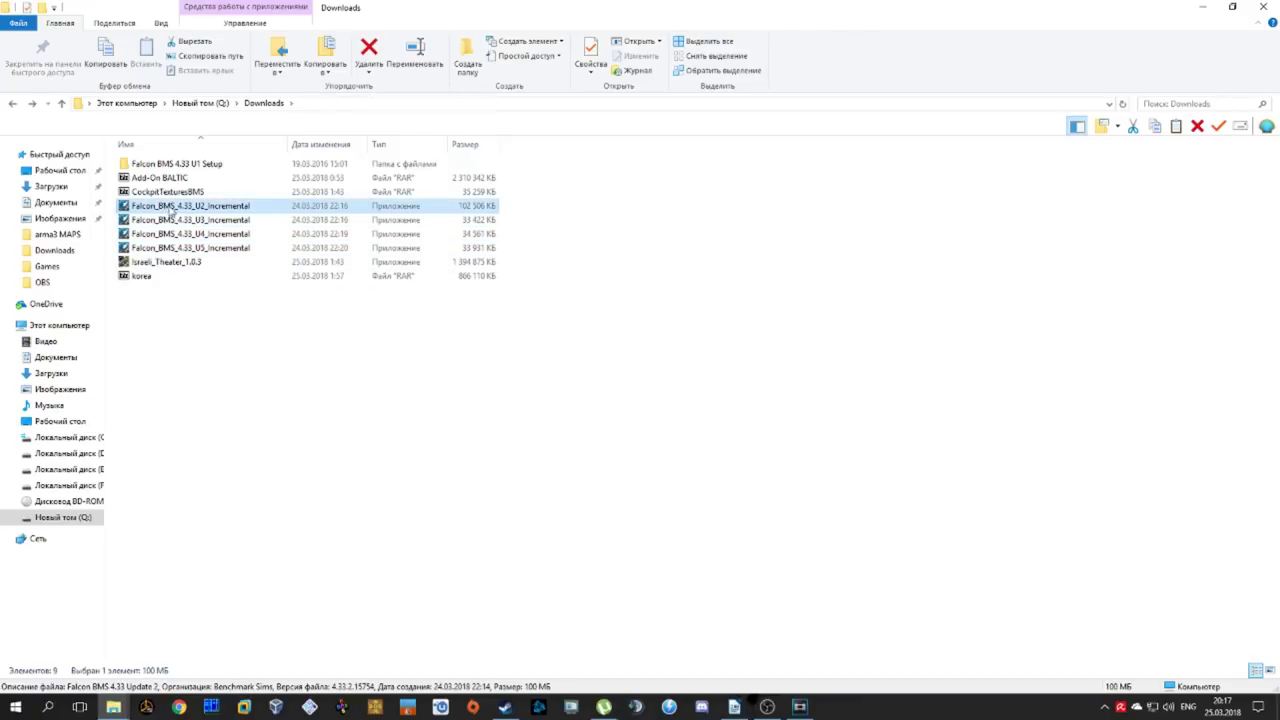
click(160, 178)
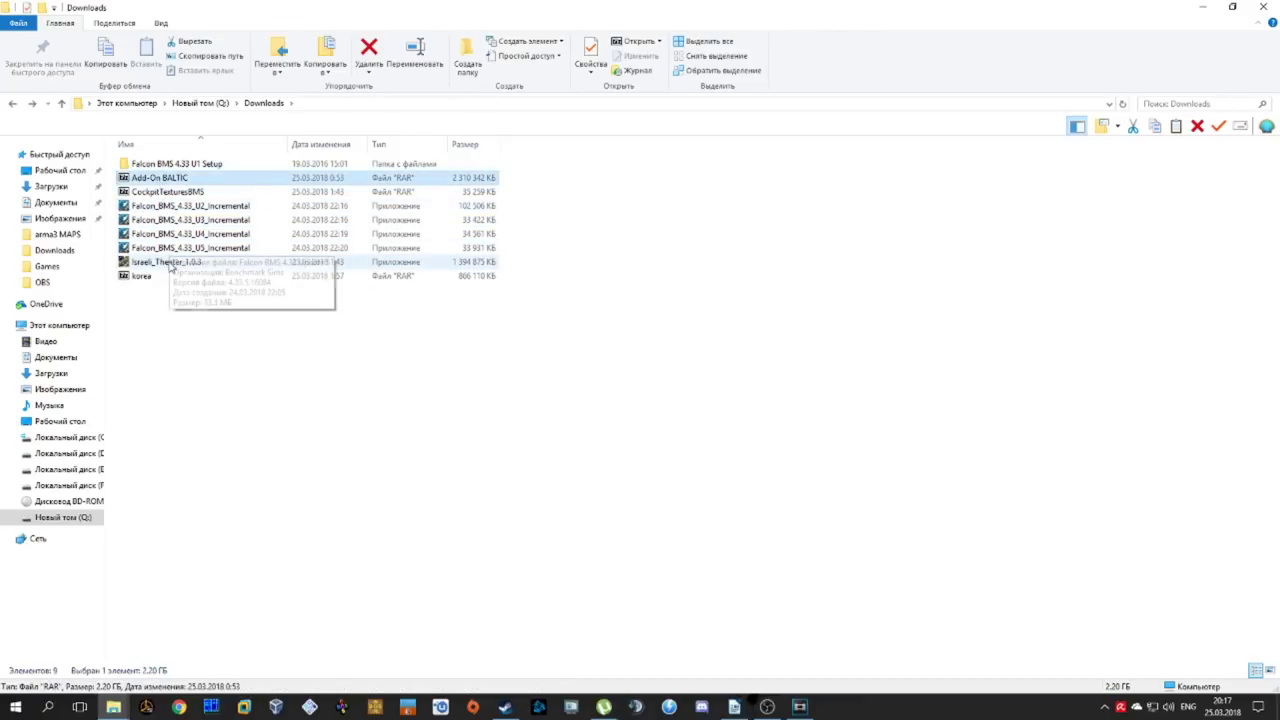
click(168, 264)
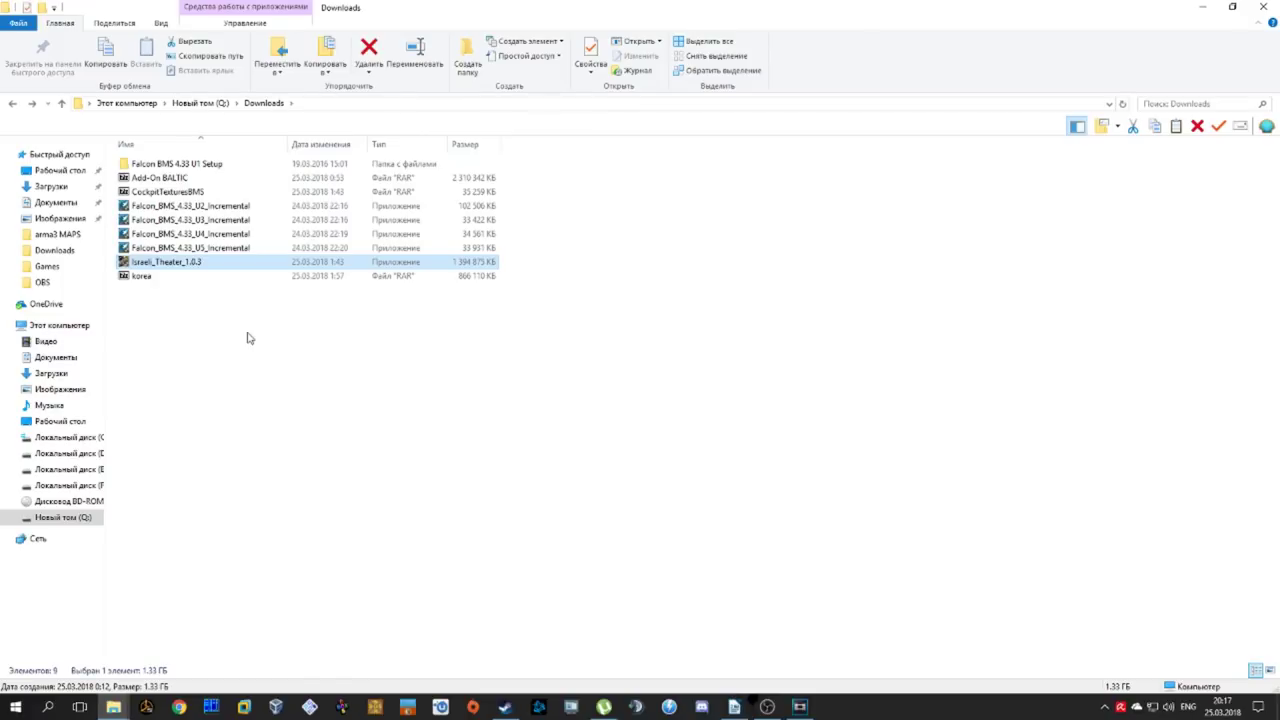
click(152, 196)
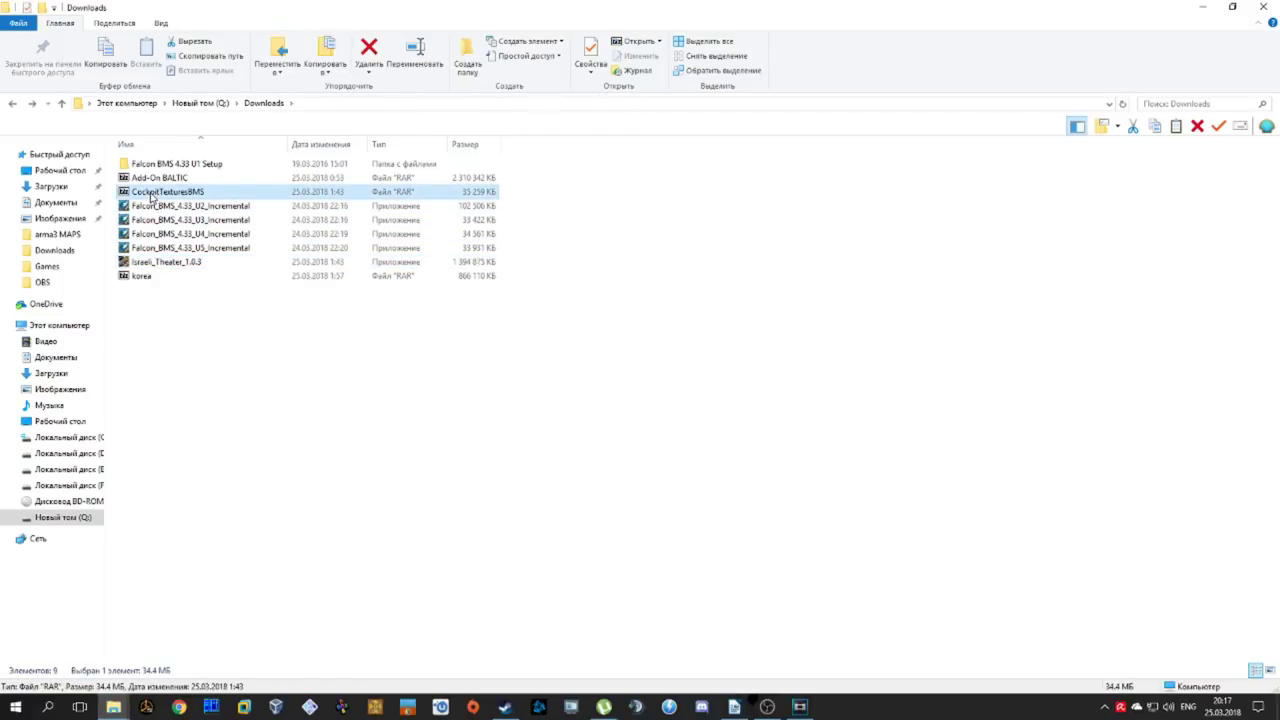
click(126, 280)
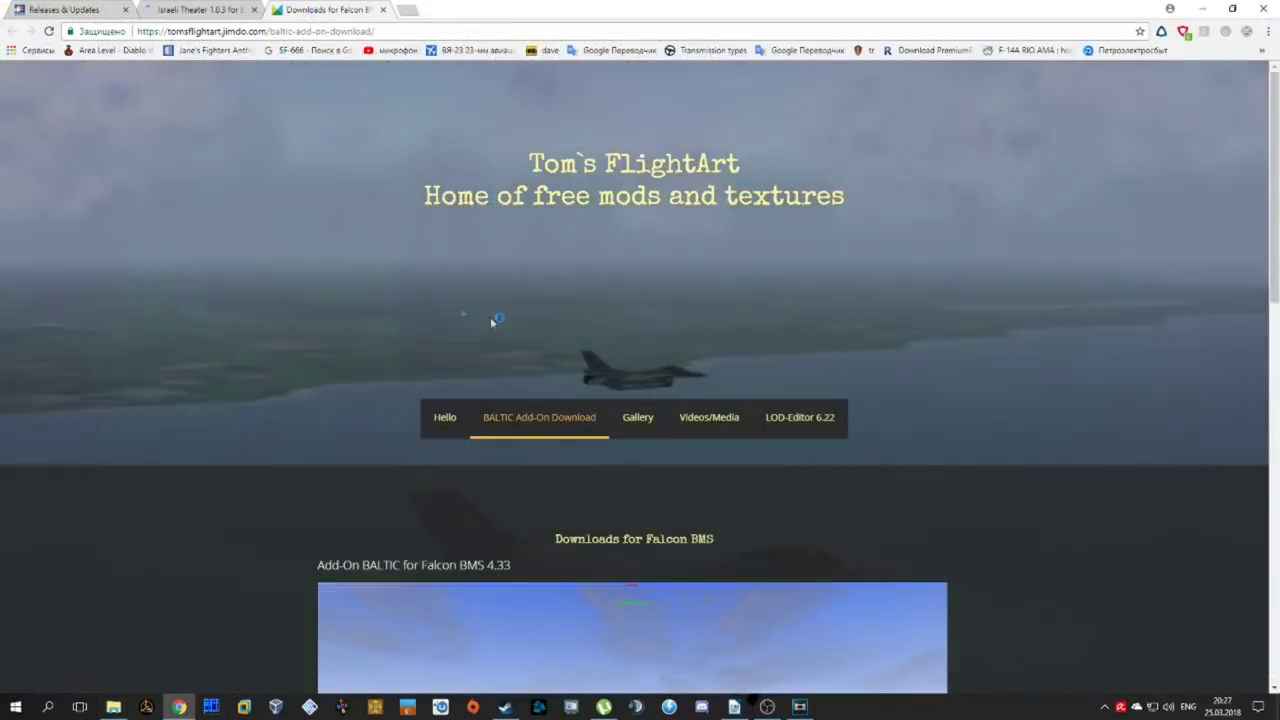
Step: In Chrome, review the Falcon BMS add-on downloads on the Tom's FlightArt page and show the Israeli Theater 1.0.3 thread
scroll(480, 380, down, 5)
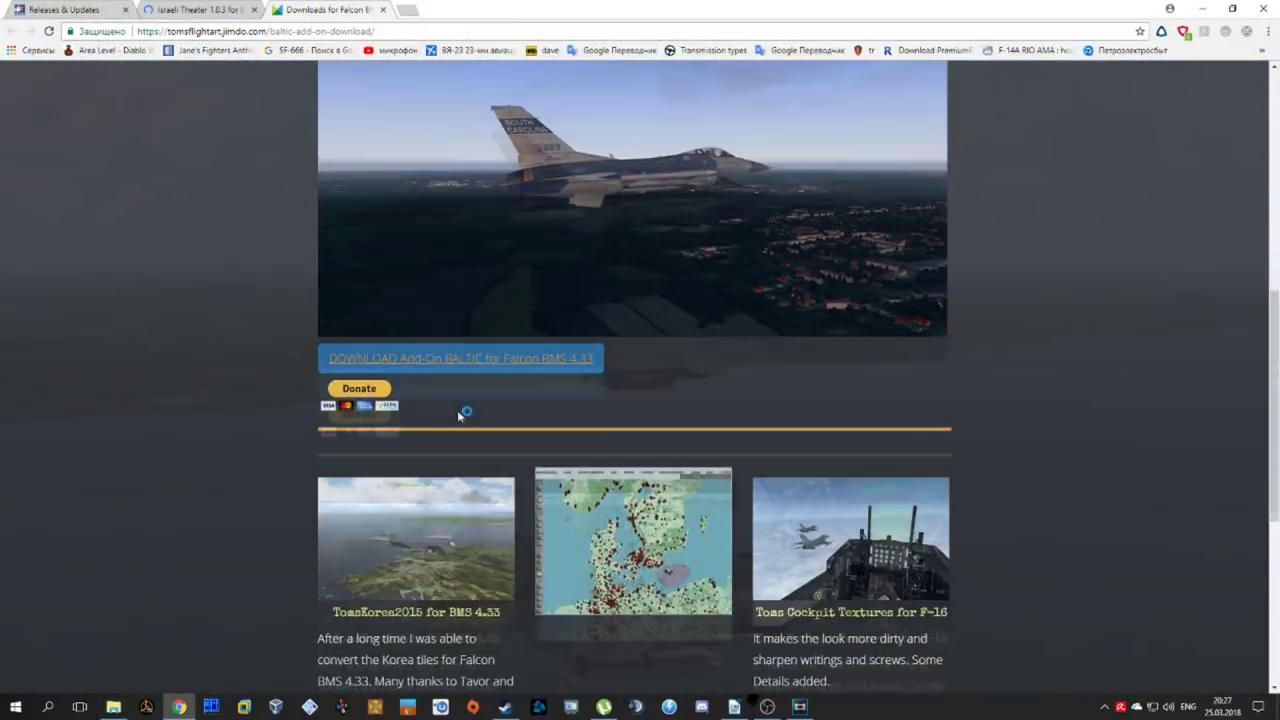
scroll(500, 380, down, 3)
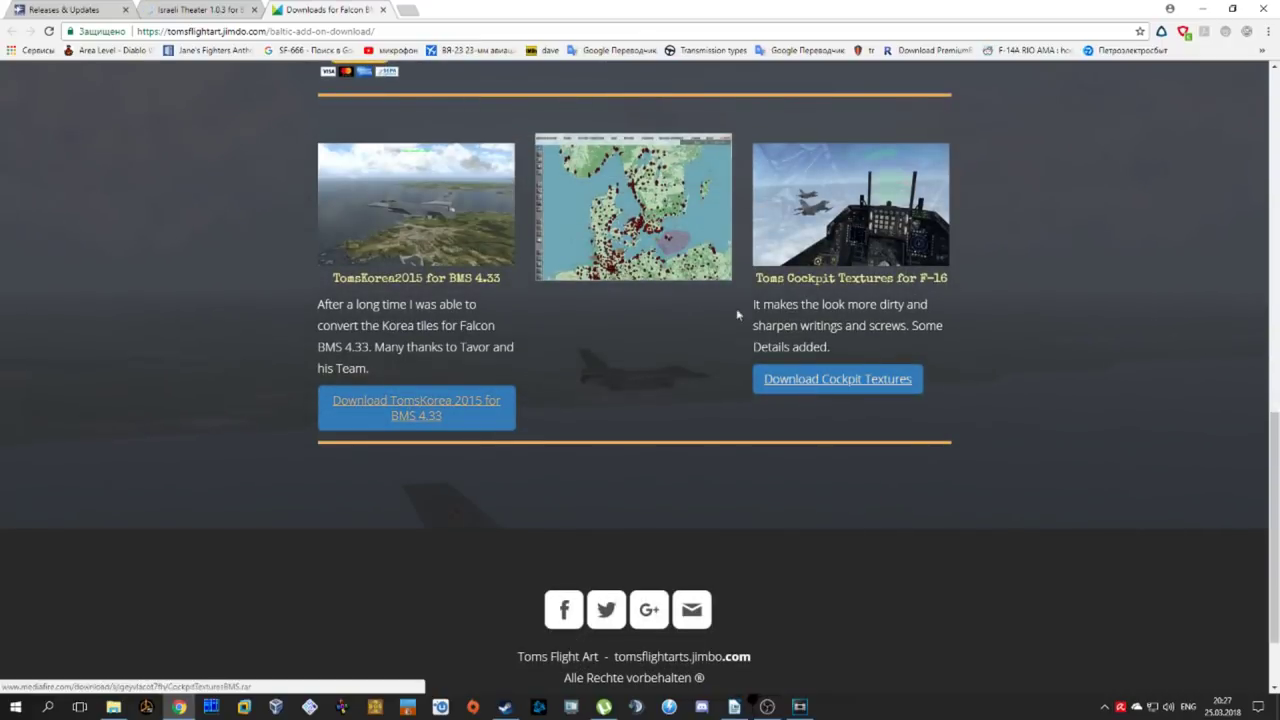
key(ctrl+shift+Tab)
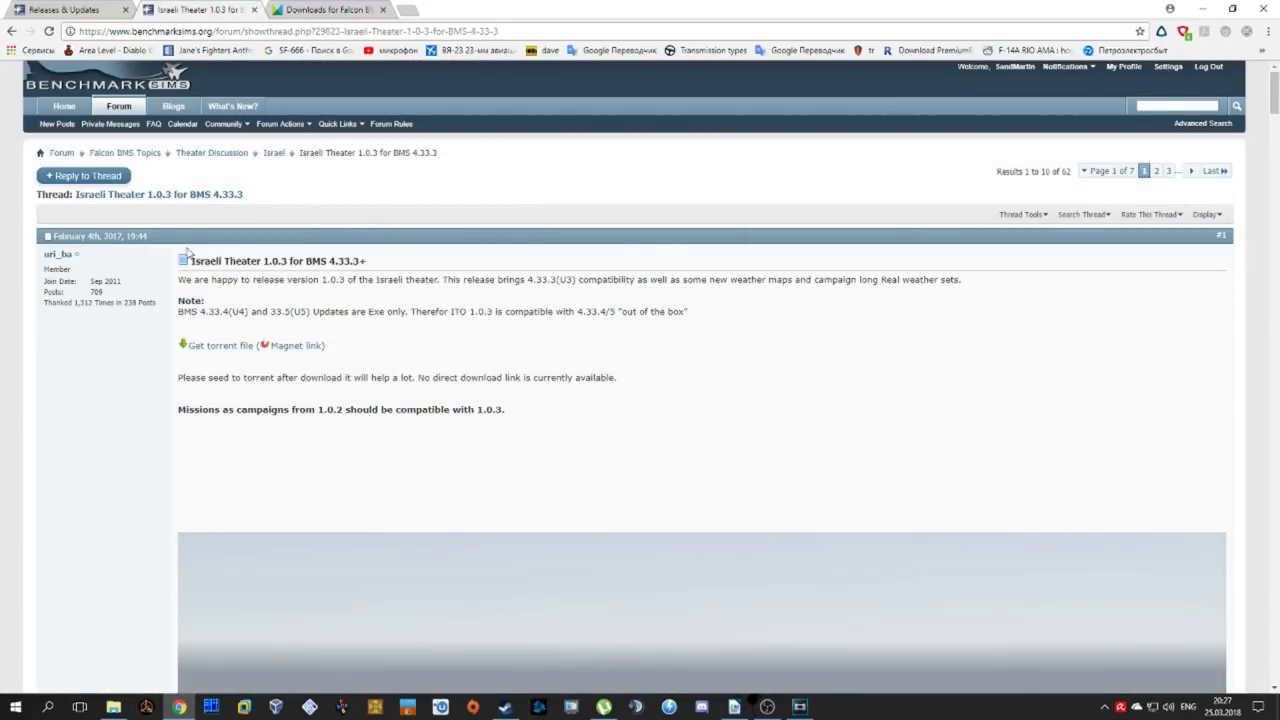
Step: Look through the Releases & Updates forum and its Falcon BMS 4.33 U1 - Full Installer thread, and return to the thread list
click(88, 10)
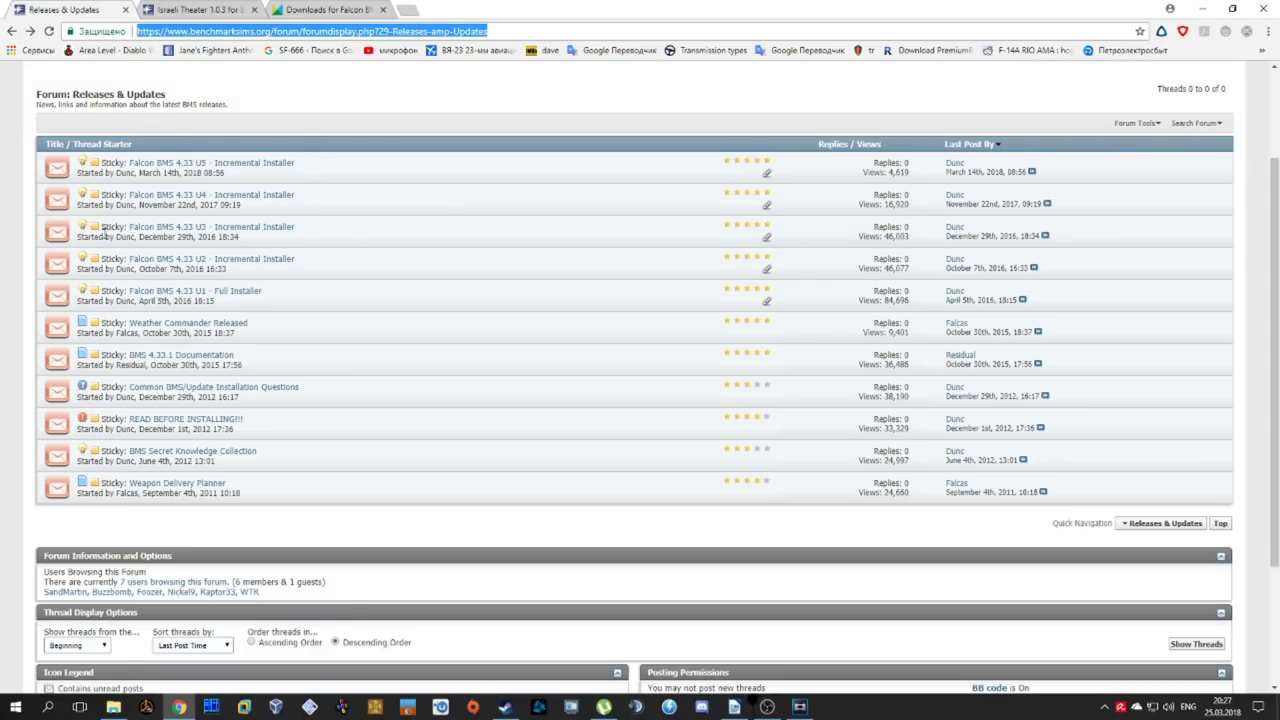
scroll(534, 213, up, 2)
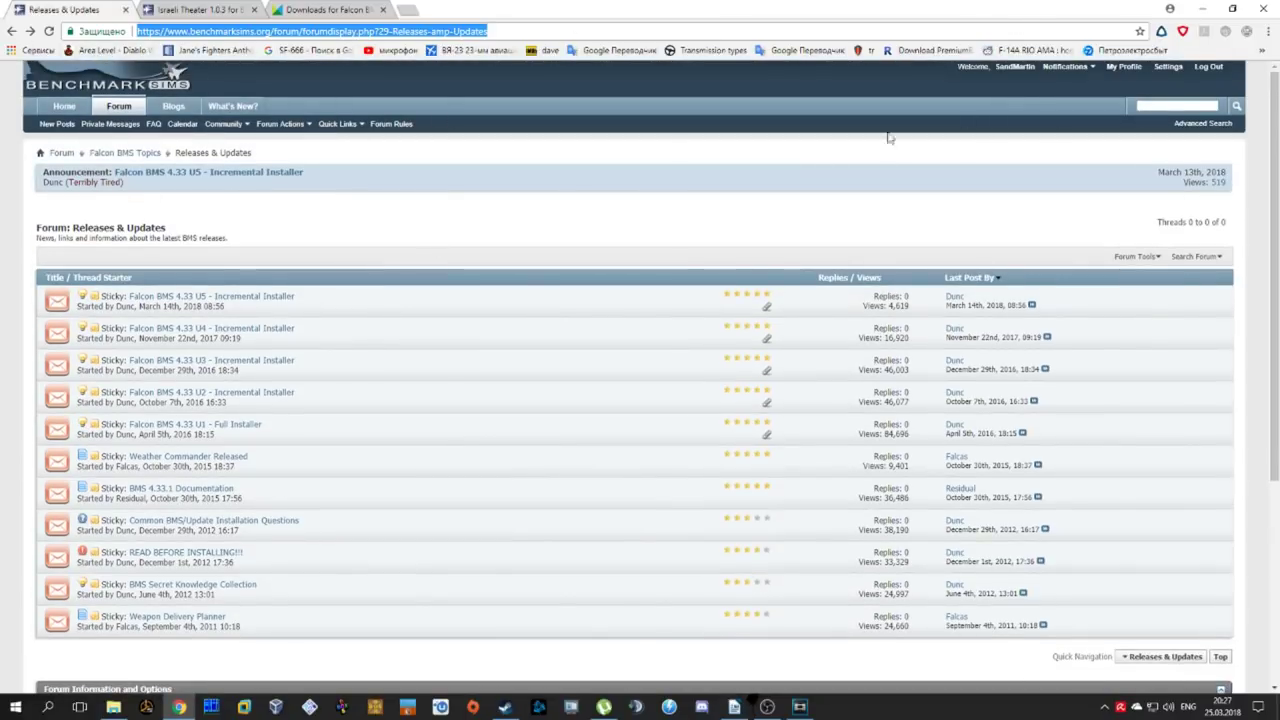
scroll(186, 304, down, 2)
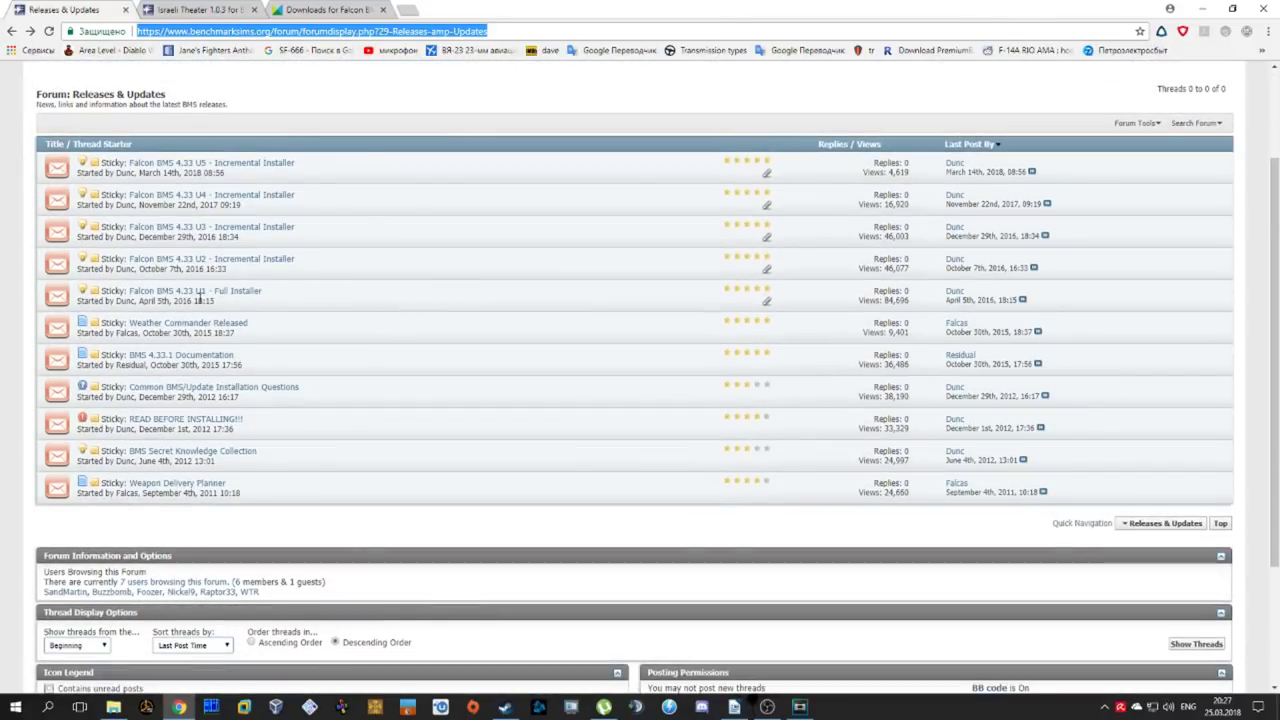
click(180, 290)
scroll(300, 400, down, 5)
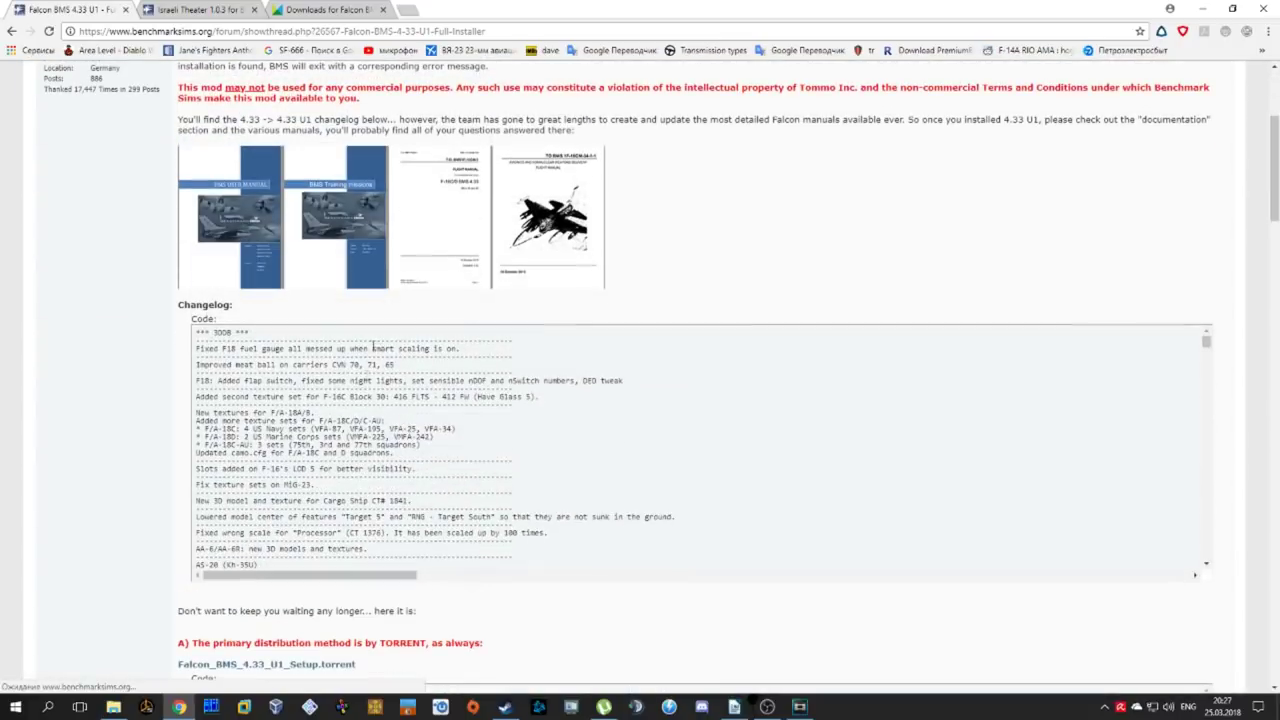
scroll(323, 492, down, 5)
click(11, 31)
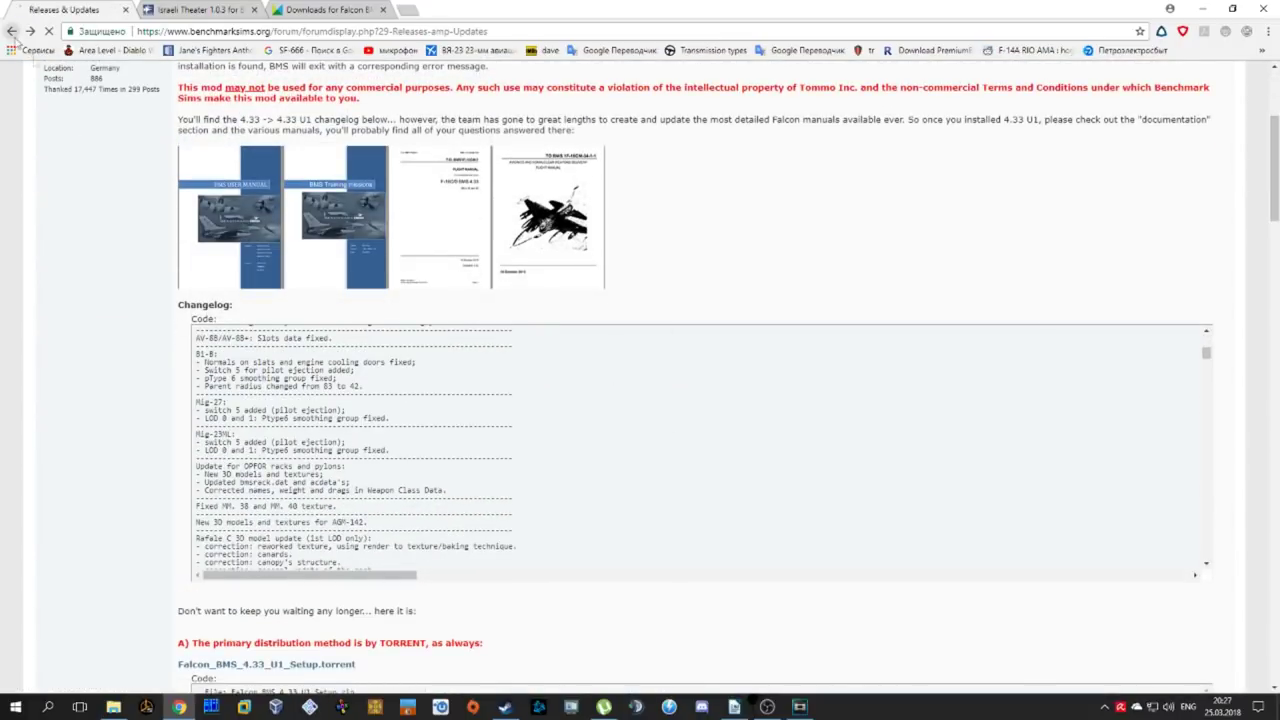
Step: Examine the Falcon BMS 4.33 U5 - Incremental Installer thread's installation steps and torrent section, and go back to the thread list
click(242, 164)
scroll(263, 420, down, 5)
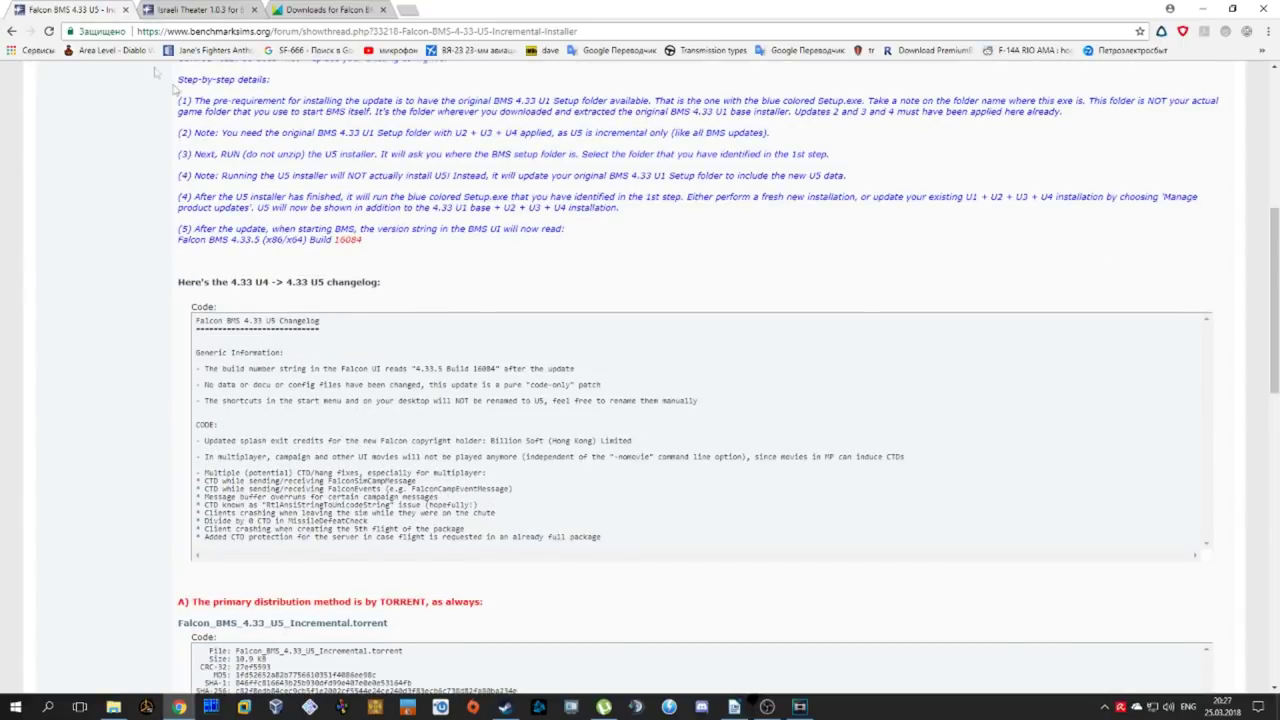
click(11, 31)
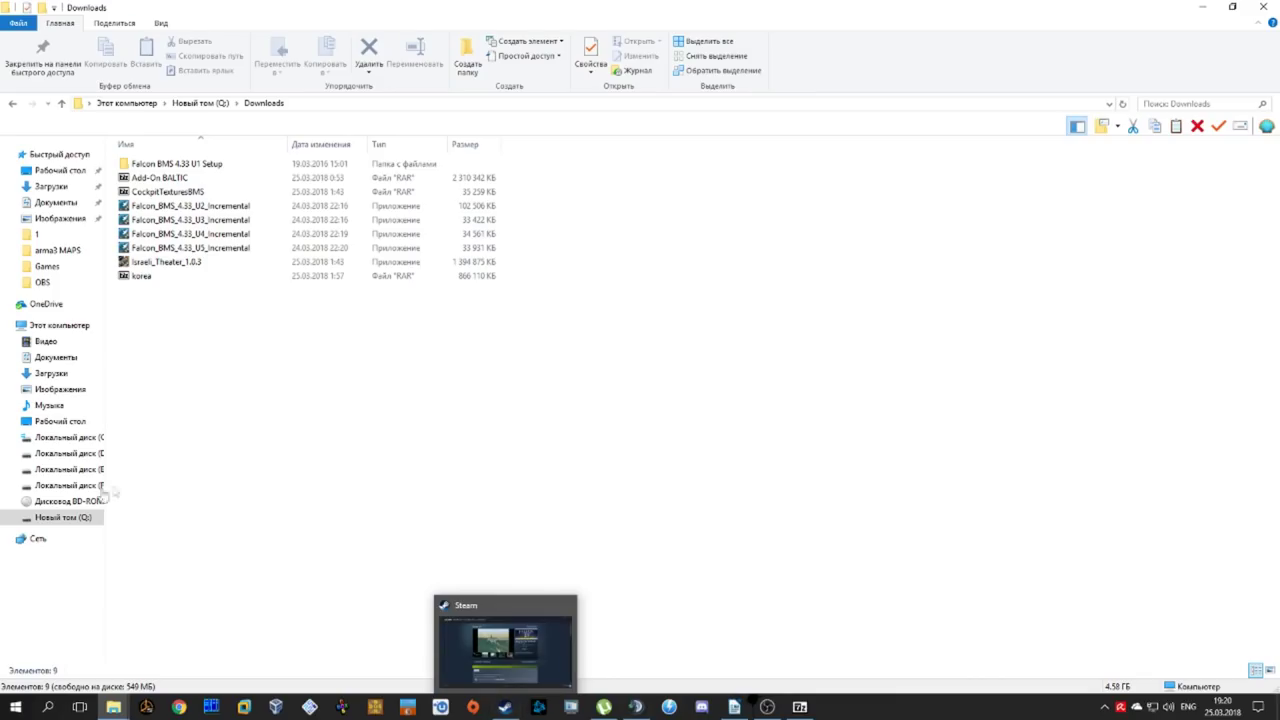
Step: Run Setup from Q:\Downloads\Falcon BMS 4.33 U1 Setup in File Explorer and accept the license agreement
click(78, 518)
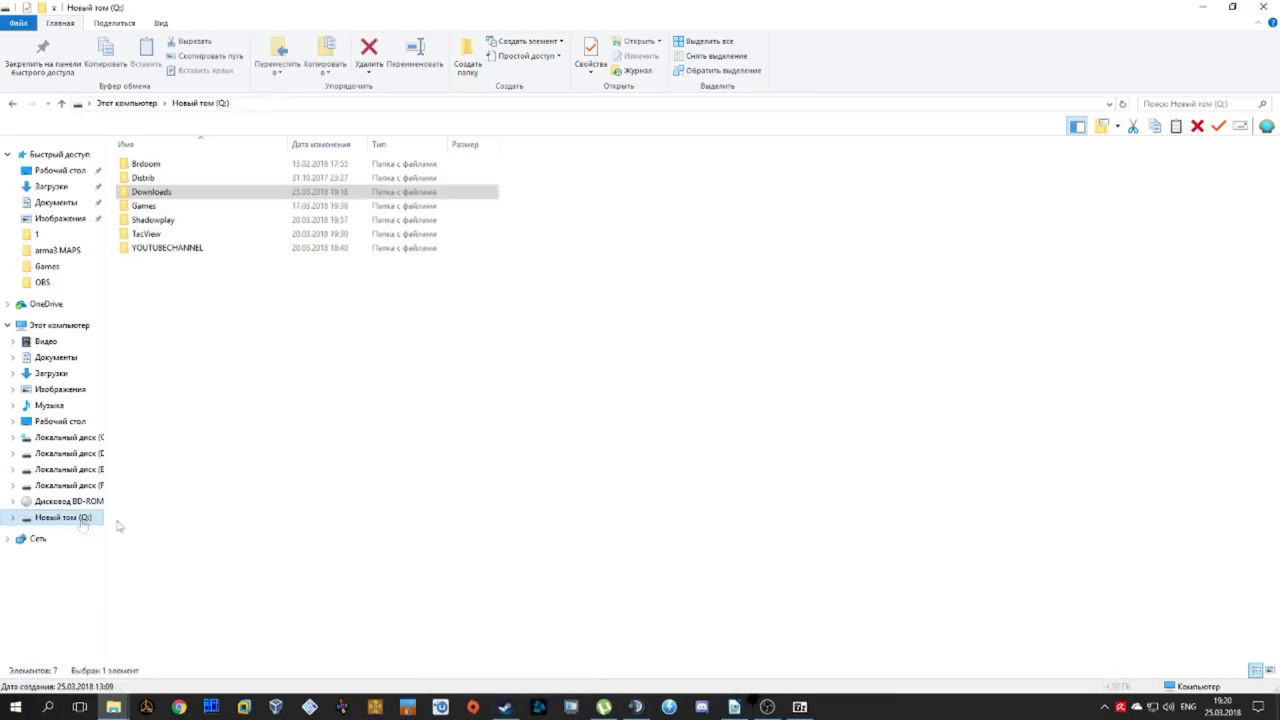
double_click(160, 190)
double_click(170, 164)
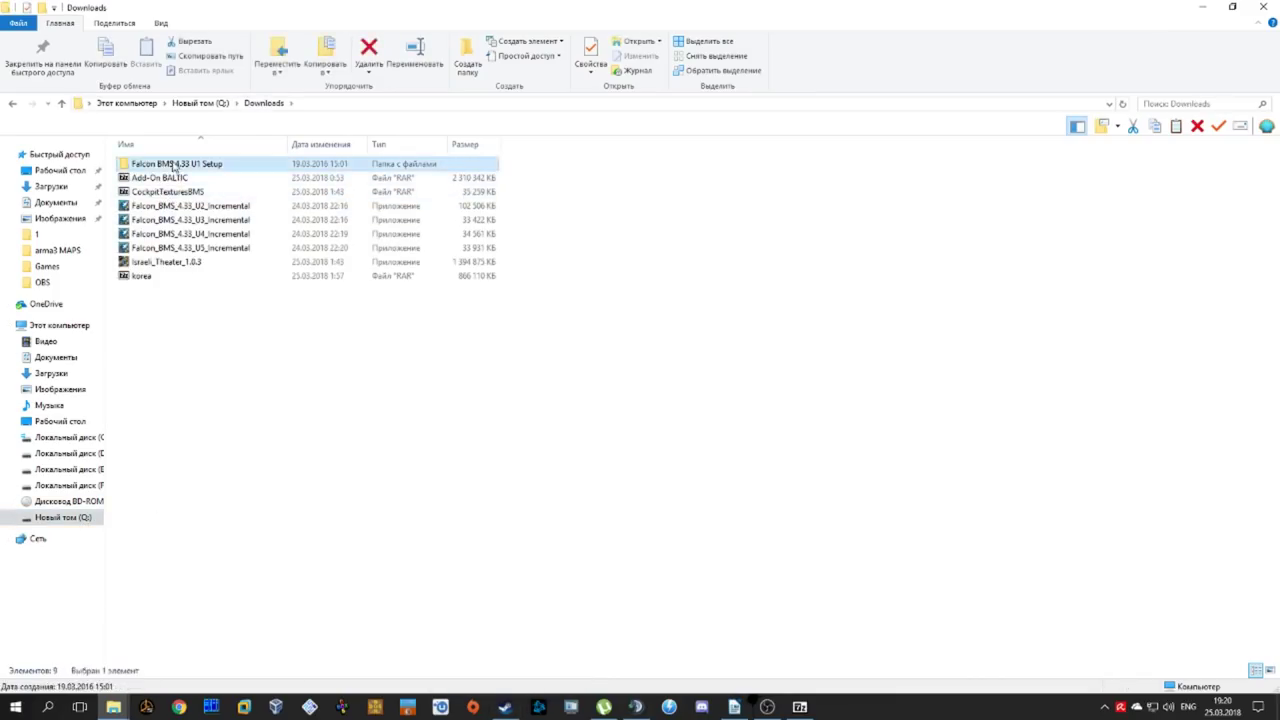
double_click(141, 178)
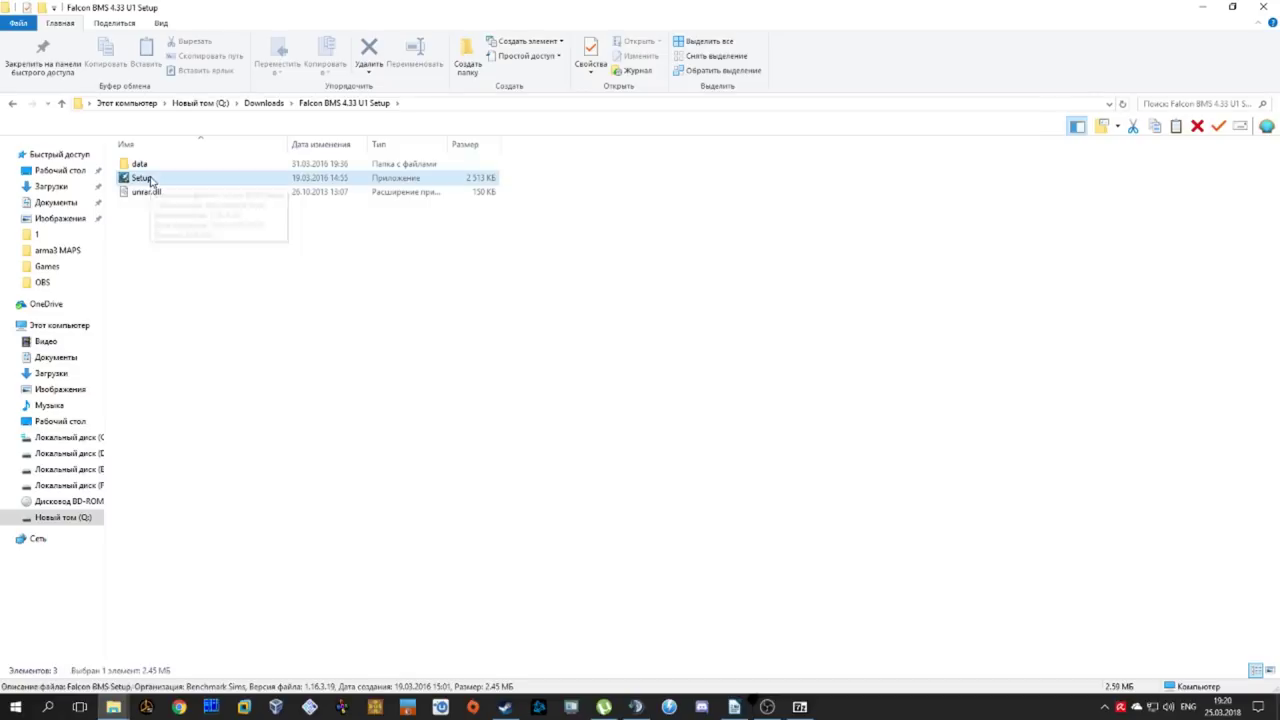
click(460, 484)
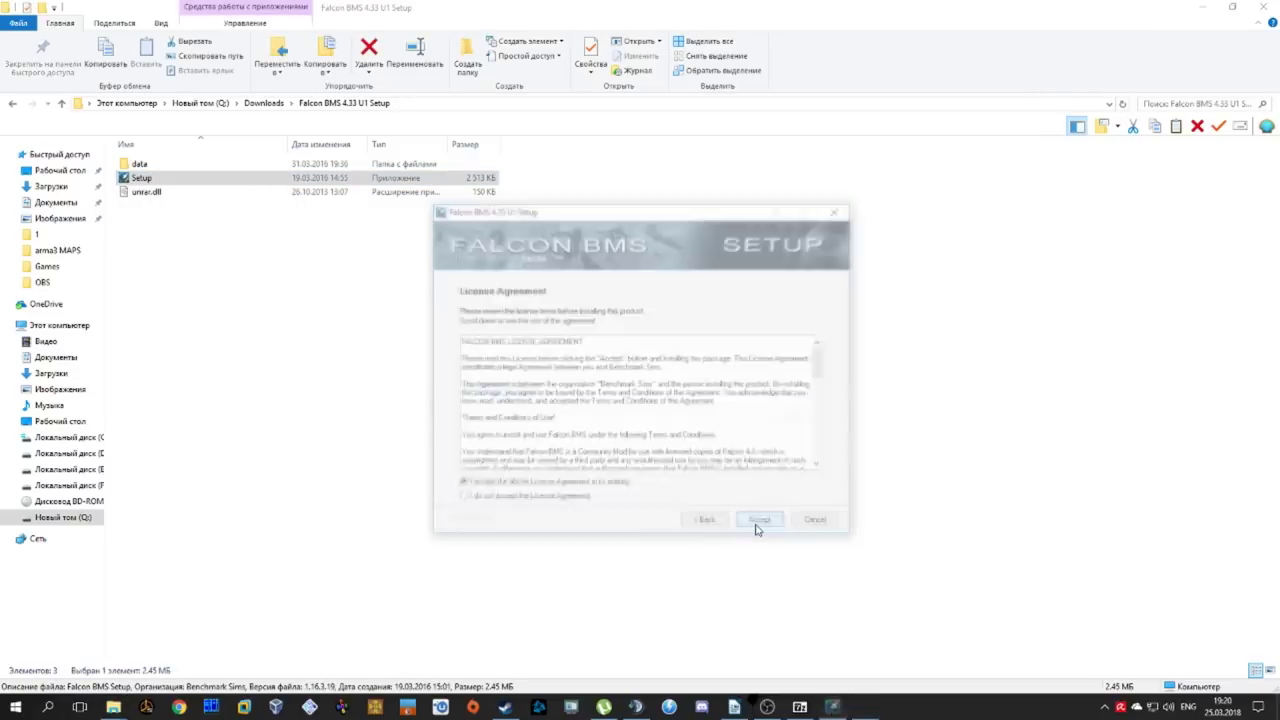
click(762, 524)
Step: Browse for the install location and choose the FalconBMS folder under Games on drive E:
click(800, 420)
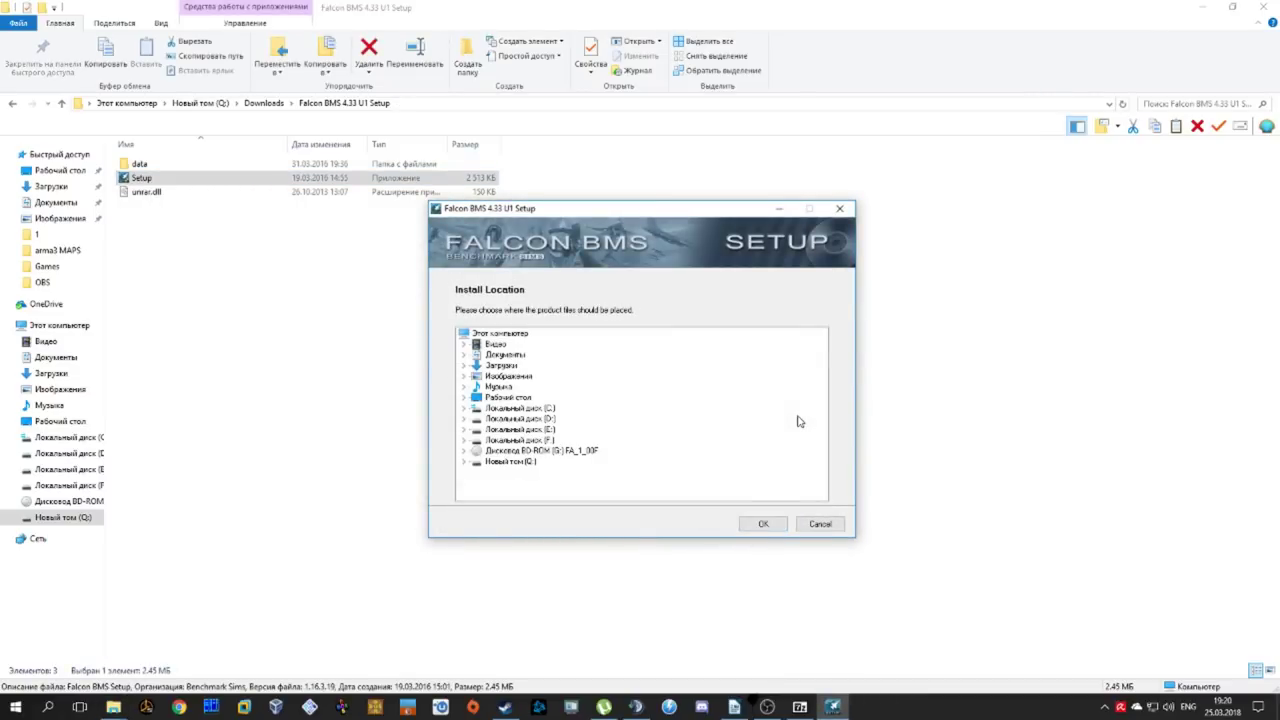
double_click(548, 434)
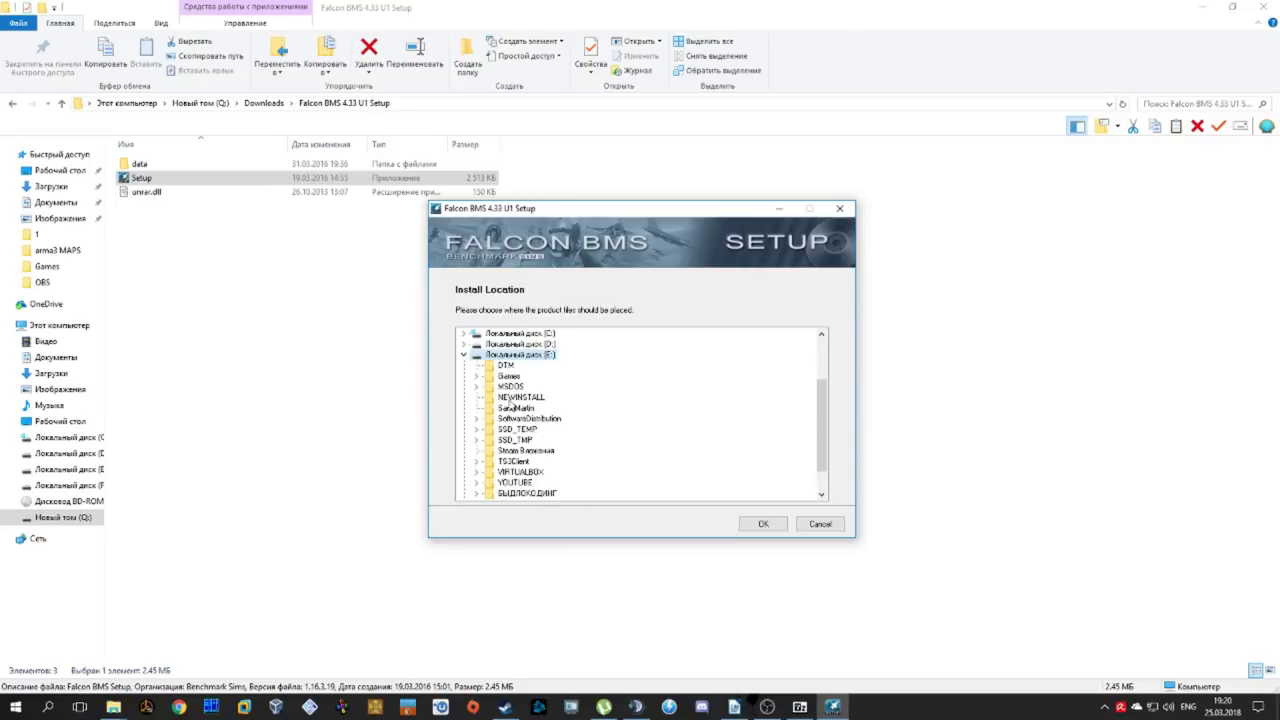
double_click(508, 377)
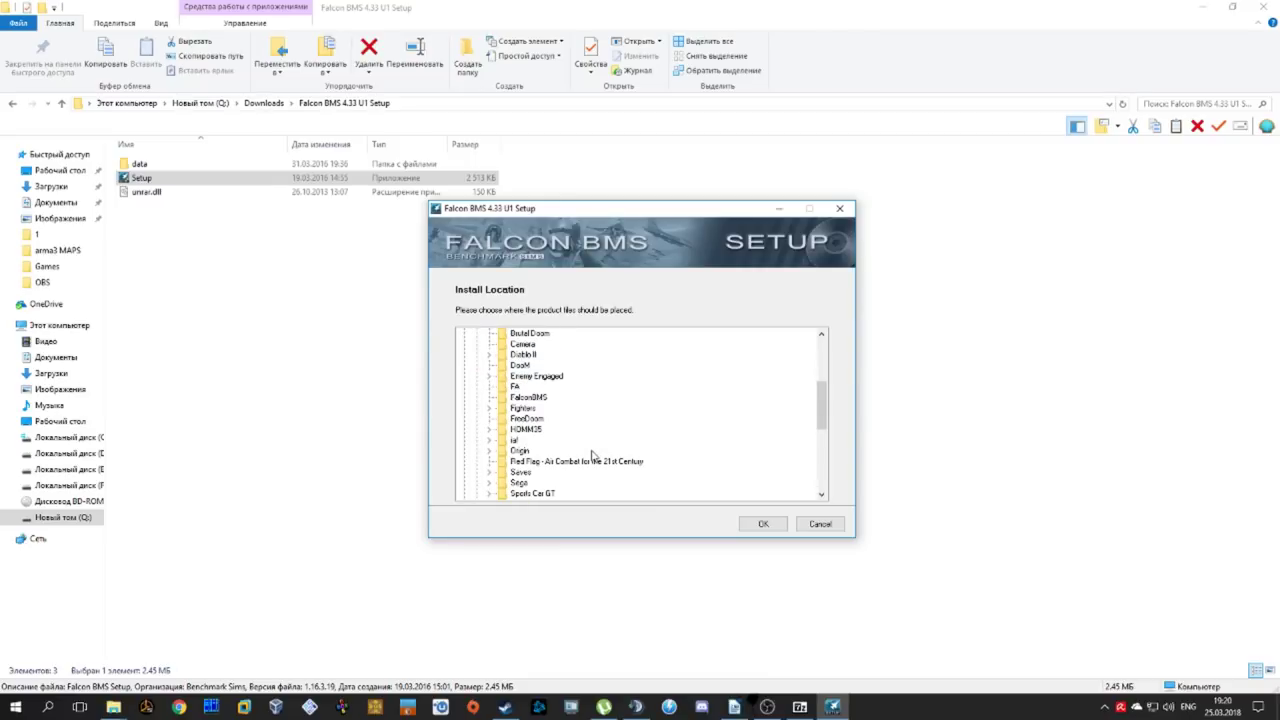
click(526, 400)
right_click(526, 400)
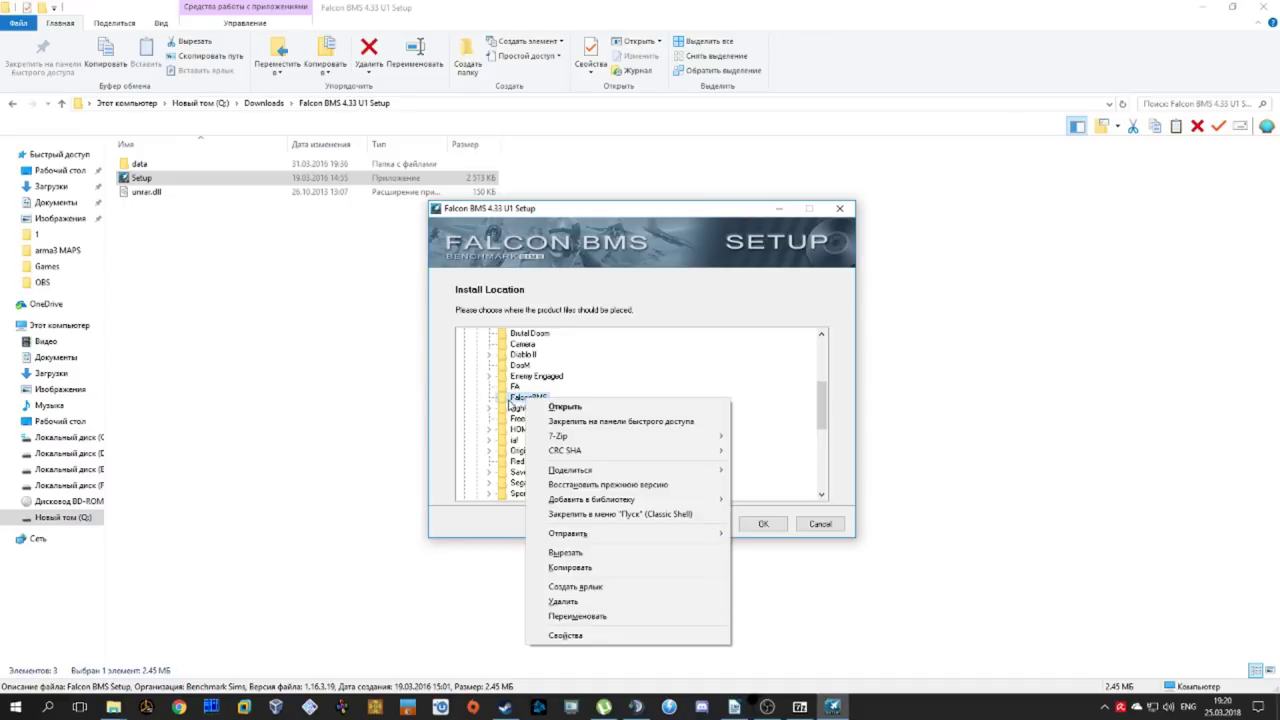
key(Escape)
click(764, 524)
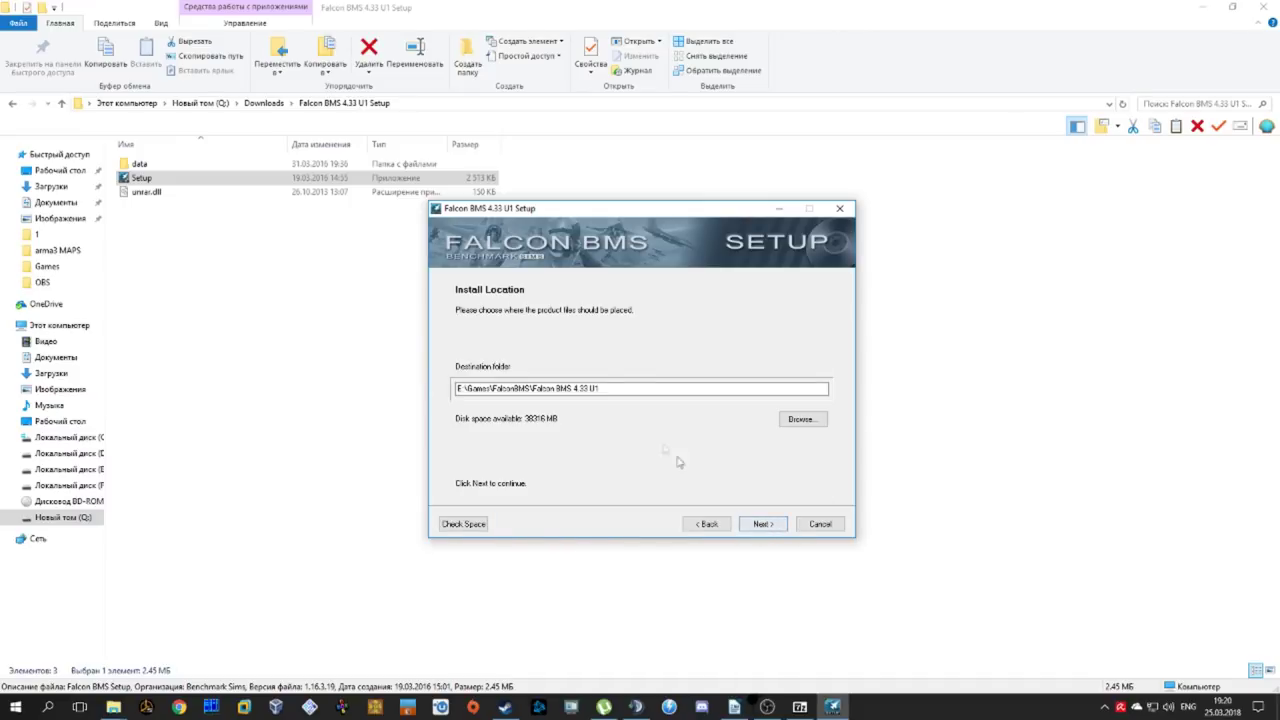
Step: Remove the "Falcon BMS 4.33 U1" subfolder from the destination path, leaving E:\Games\FalconBMS, and continue the setup
drag(531, 388, 723, 403)
key(BackSpace)
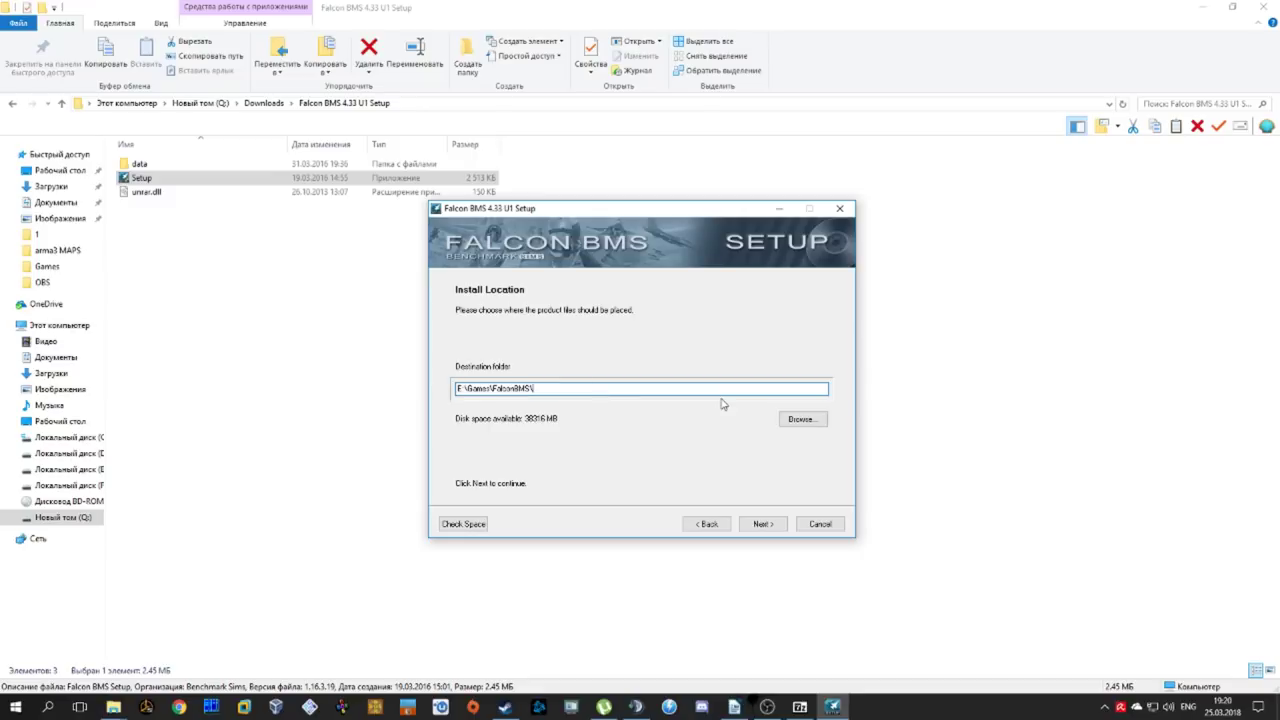
click(756, 524)
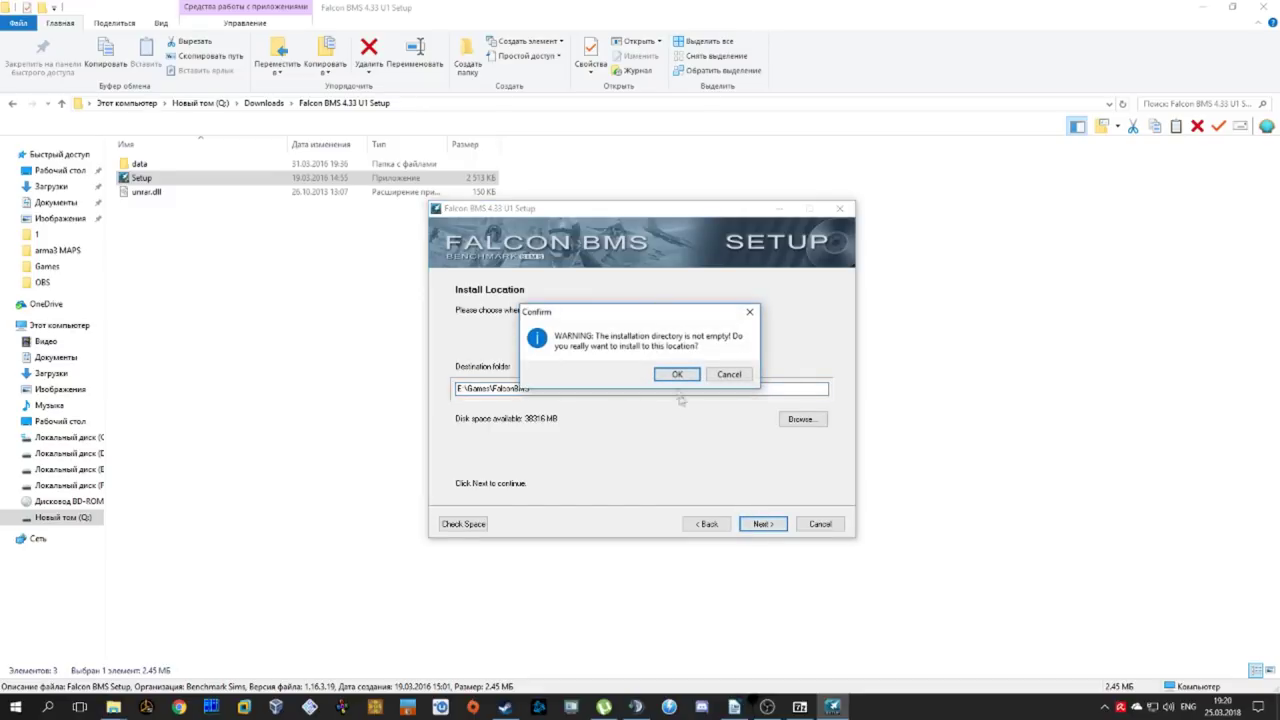
Step: Accept installing into the non-empty directory, install 4.33 U1 Base, and turn off the start menu program group
click(676, 375)
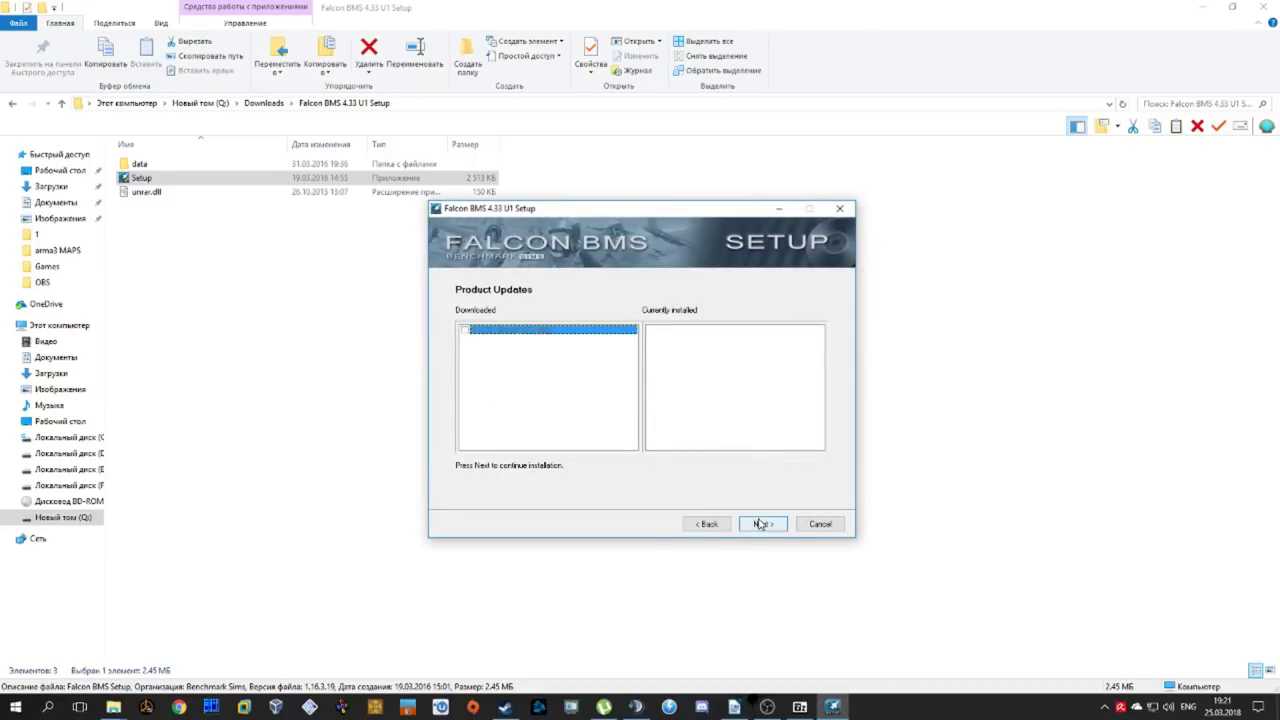
click(760, 522)
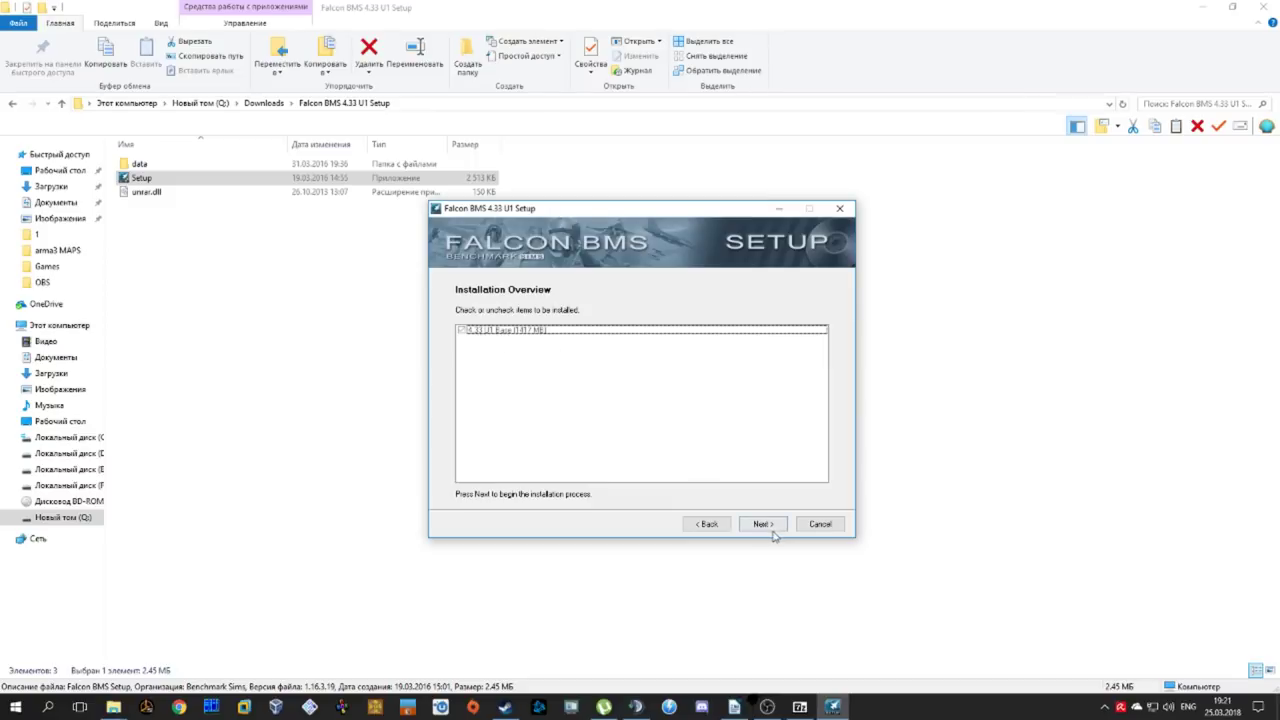
click(764, 527)
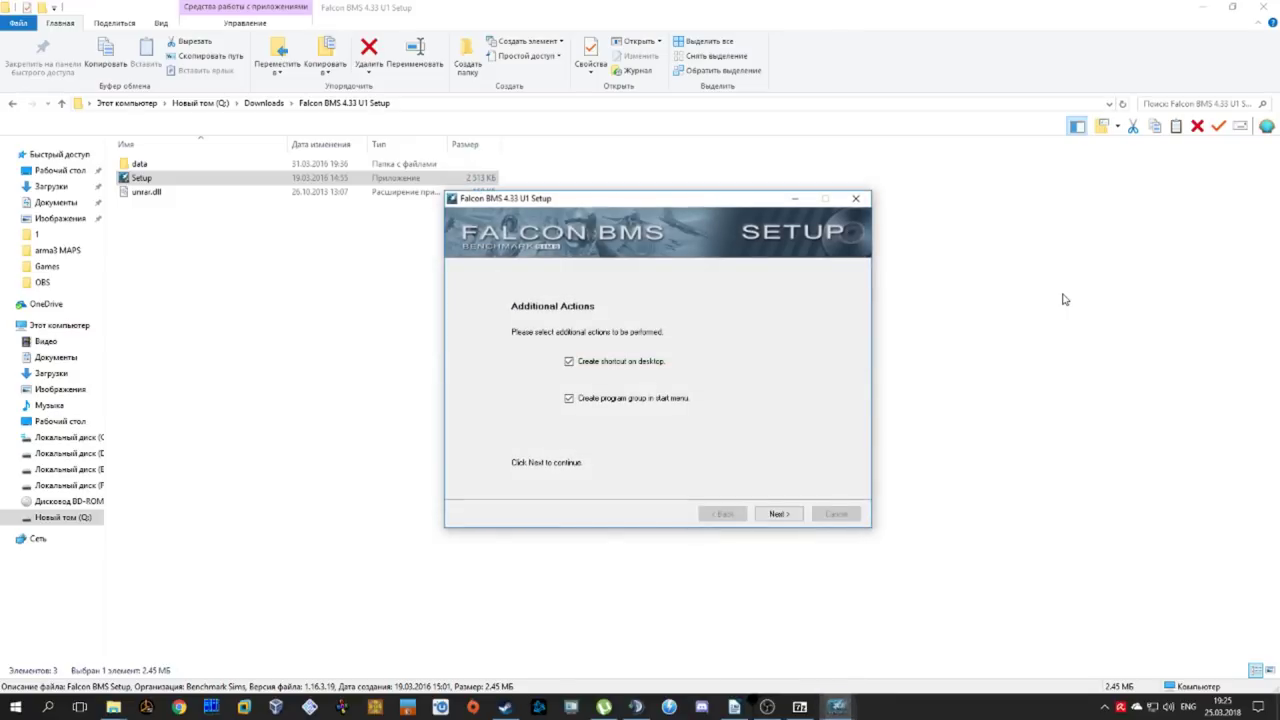
click(569, 400)
click(778, 514)
Step: Run Falcon_BMS_4.33_U2_Incremental from the Downloads folder and proceed to its destination folder choice
click(254, 106)
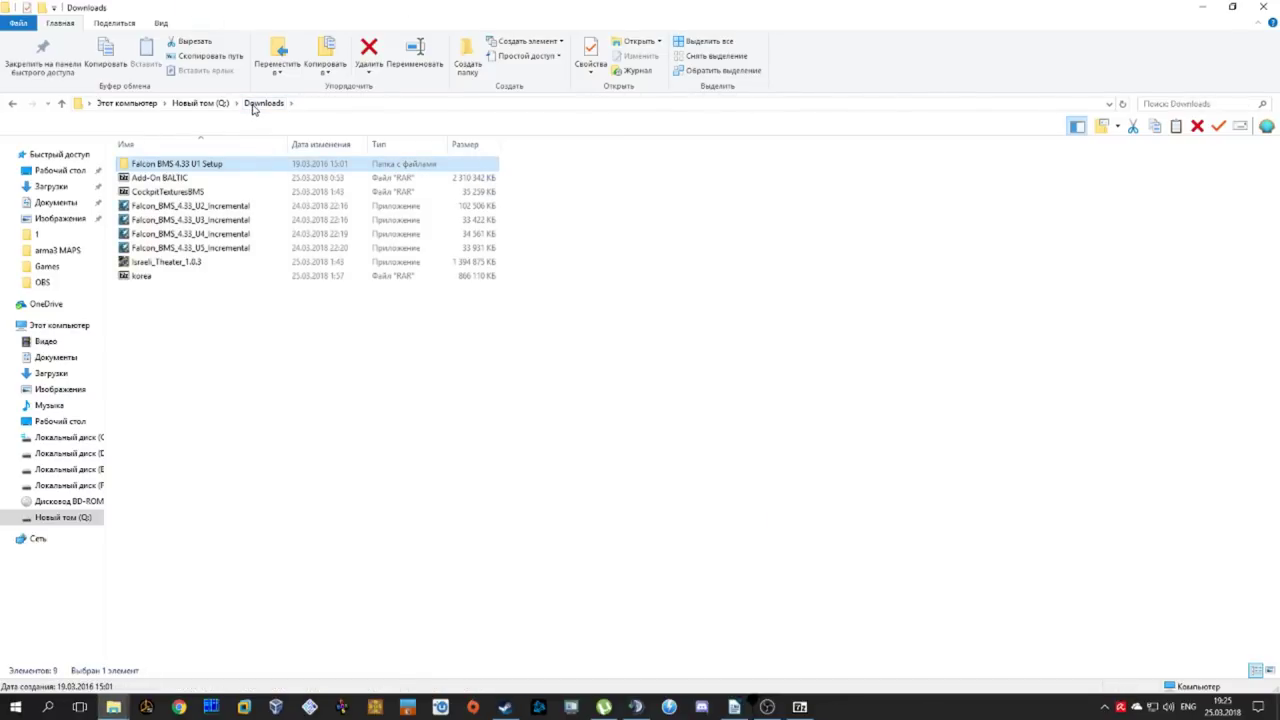
click(250, 206)
double_click(252, 207)
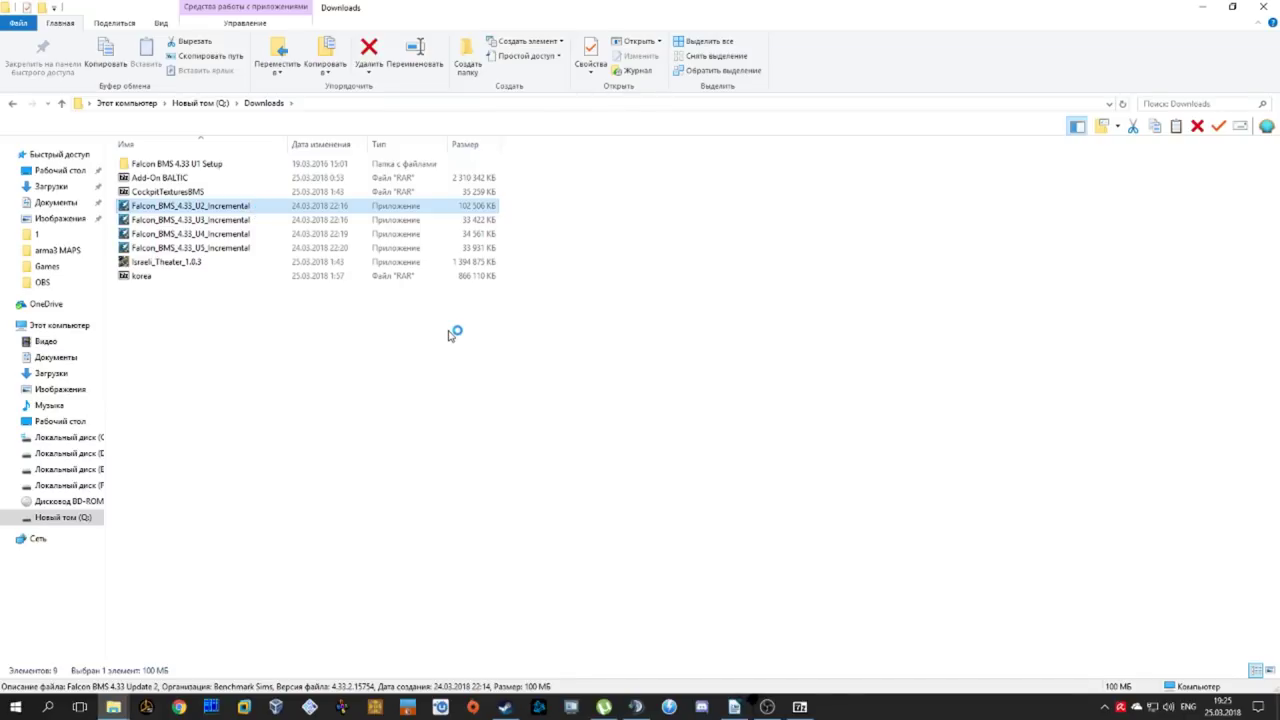
click(762, 432)
Step: Set the Update 2 destination to Q:\Downloads\Falcon BMS 4.33 U1 Setup and start its installation
click(736, 333)
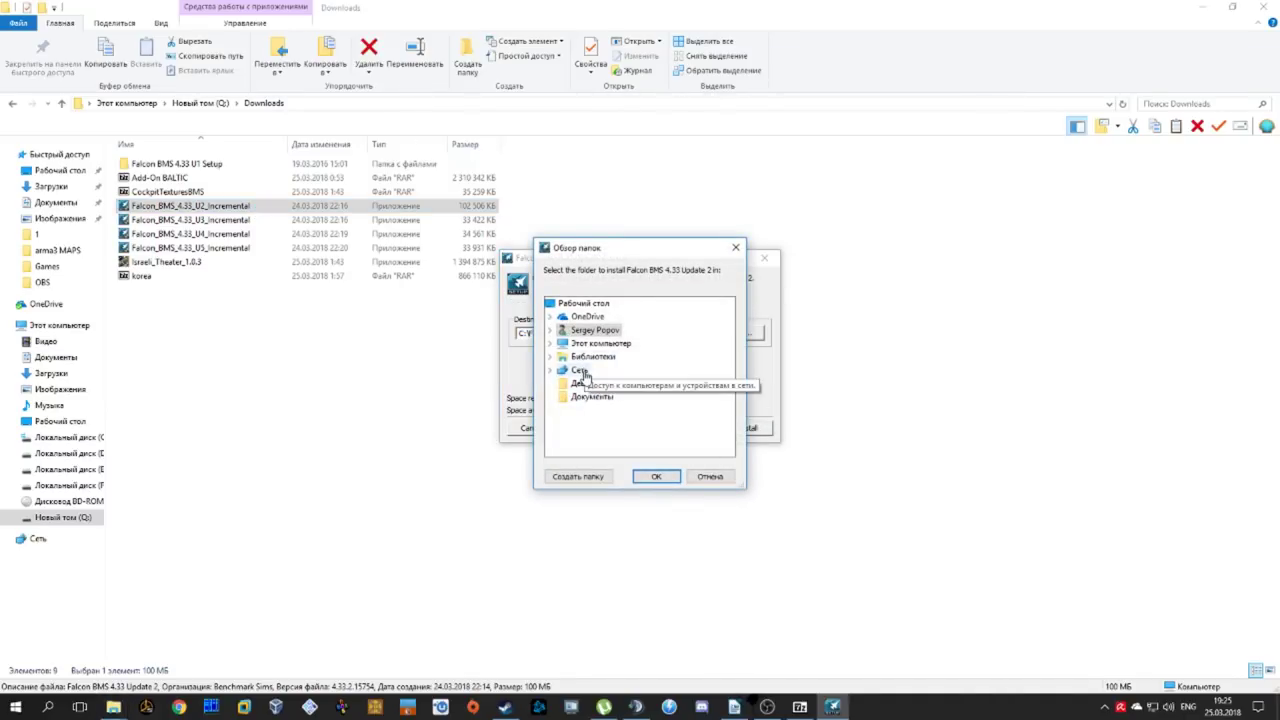
double_click(595, 343)
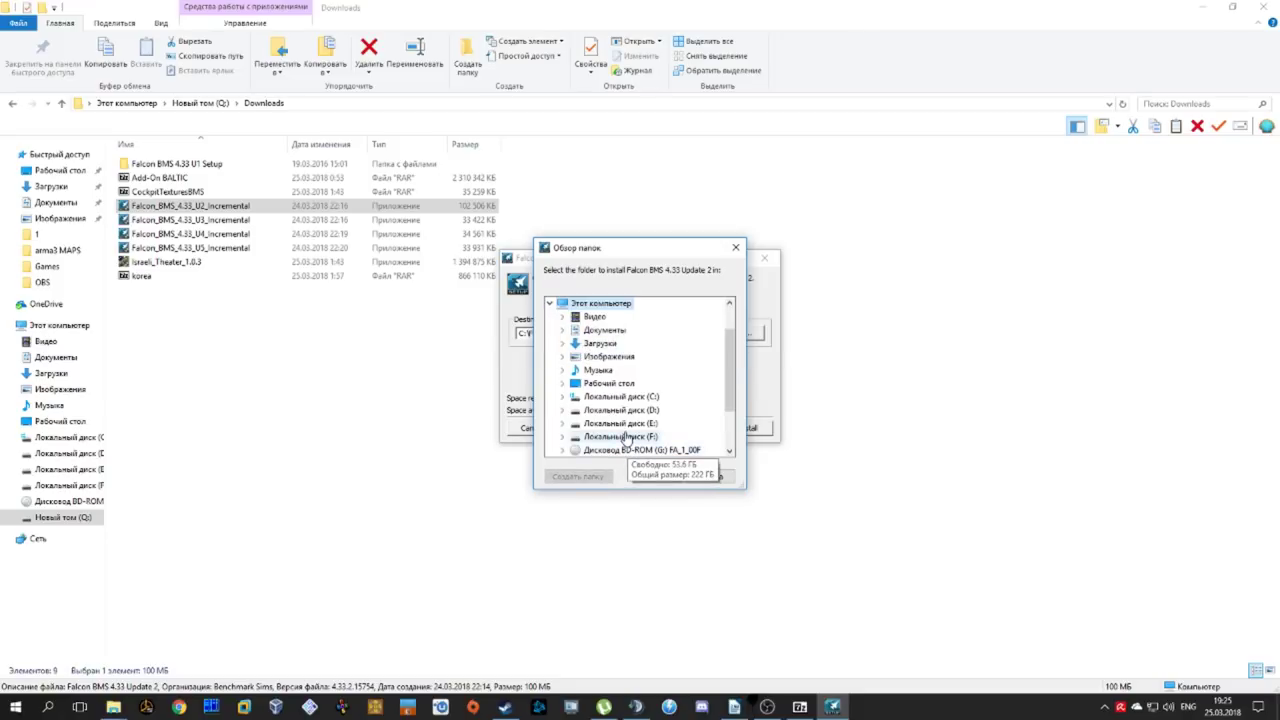
scroll(622, 443, down, 2)
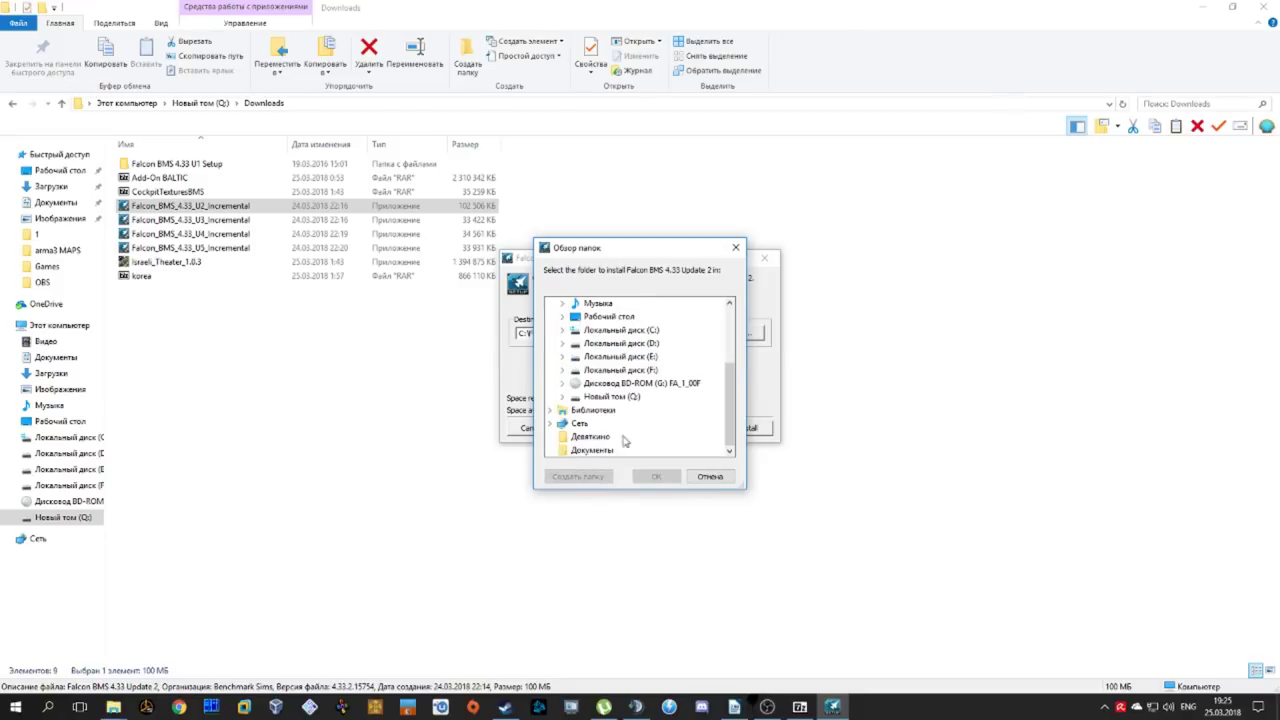
double_click(610, 401)
double_click(612, 398)
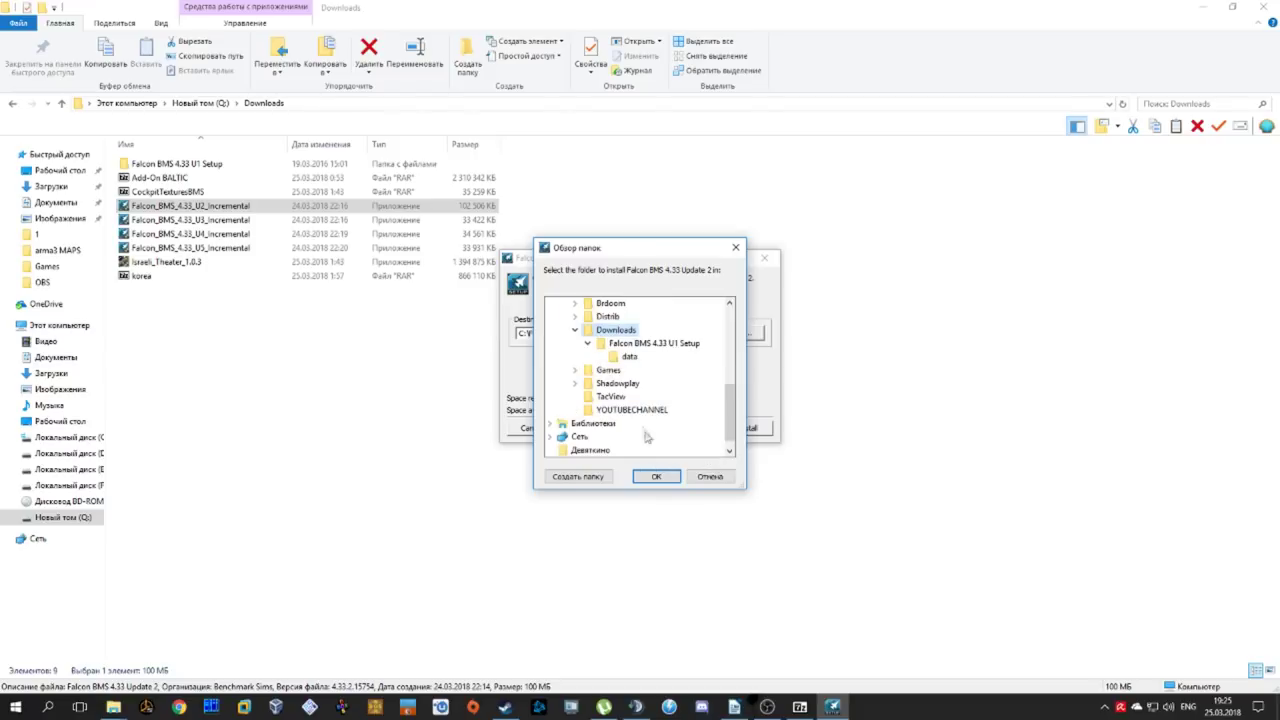
click(660, 343)
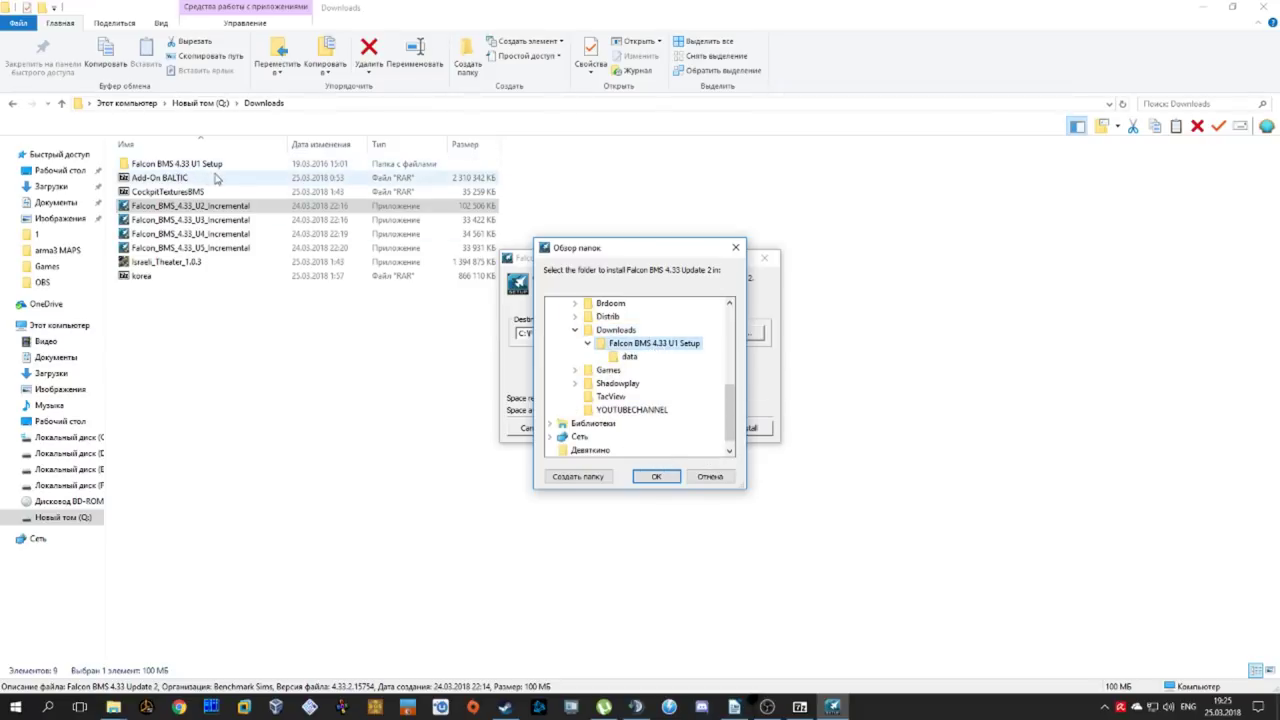
click(653, 477)
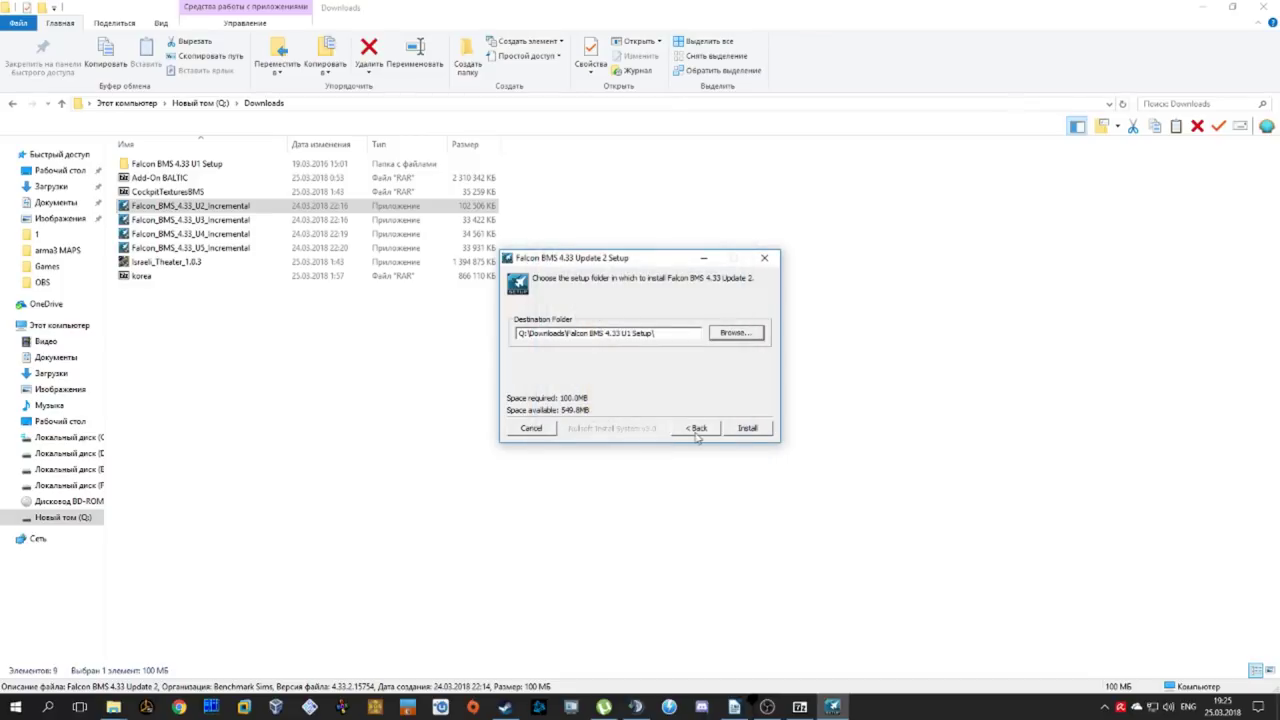
click(748, 430)
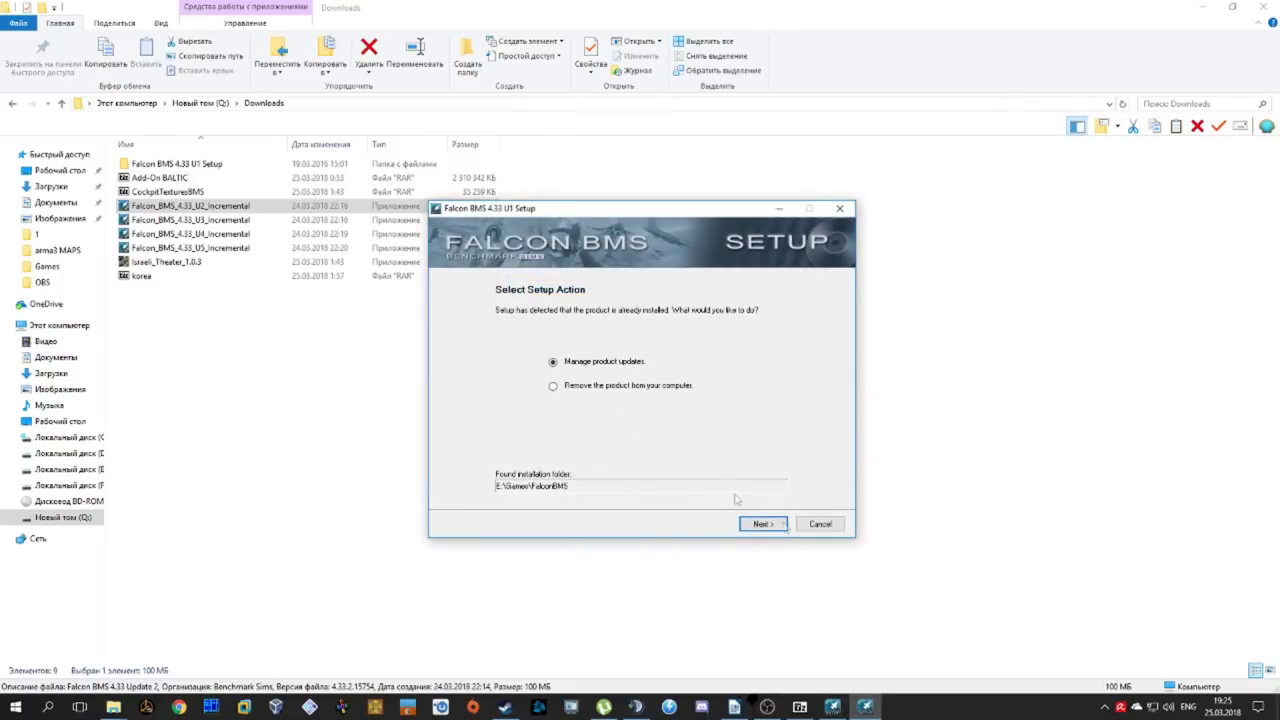
Step: Proceed with managing product updates and install the 4.33 U2 item
click(764, 524)
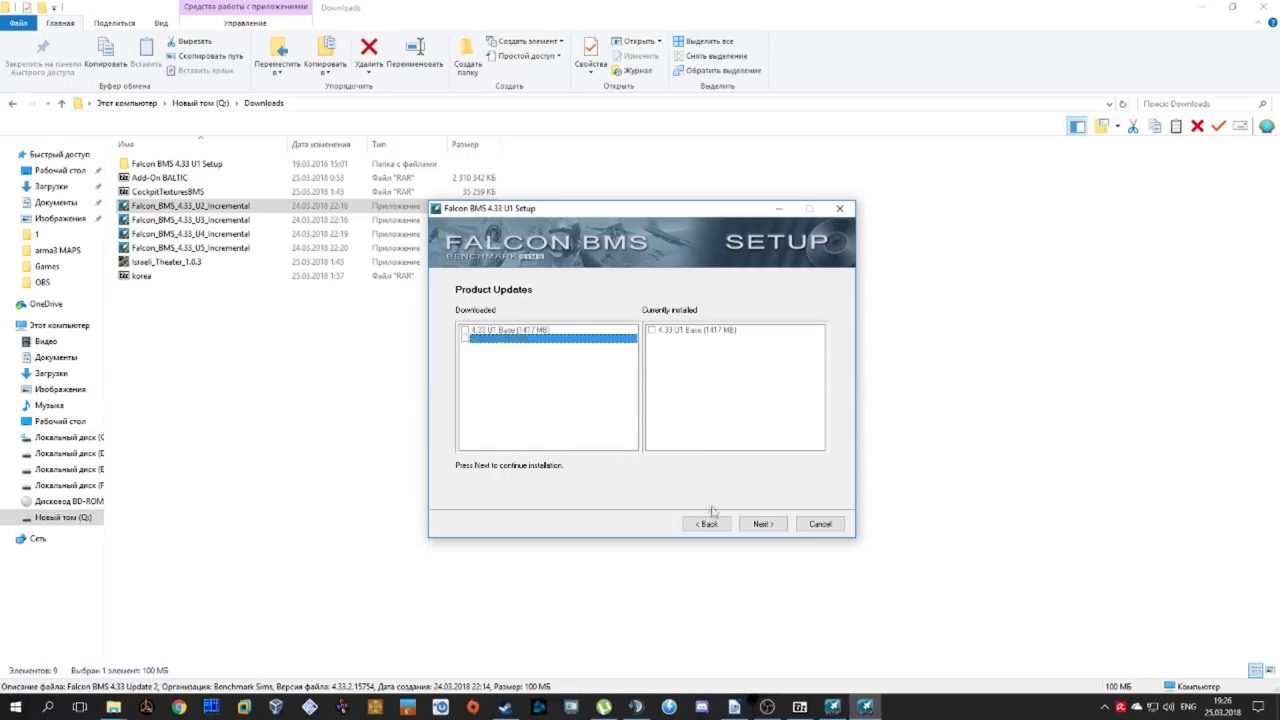
click(762, 524)
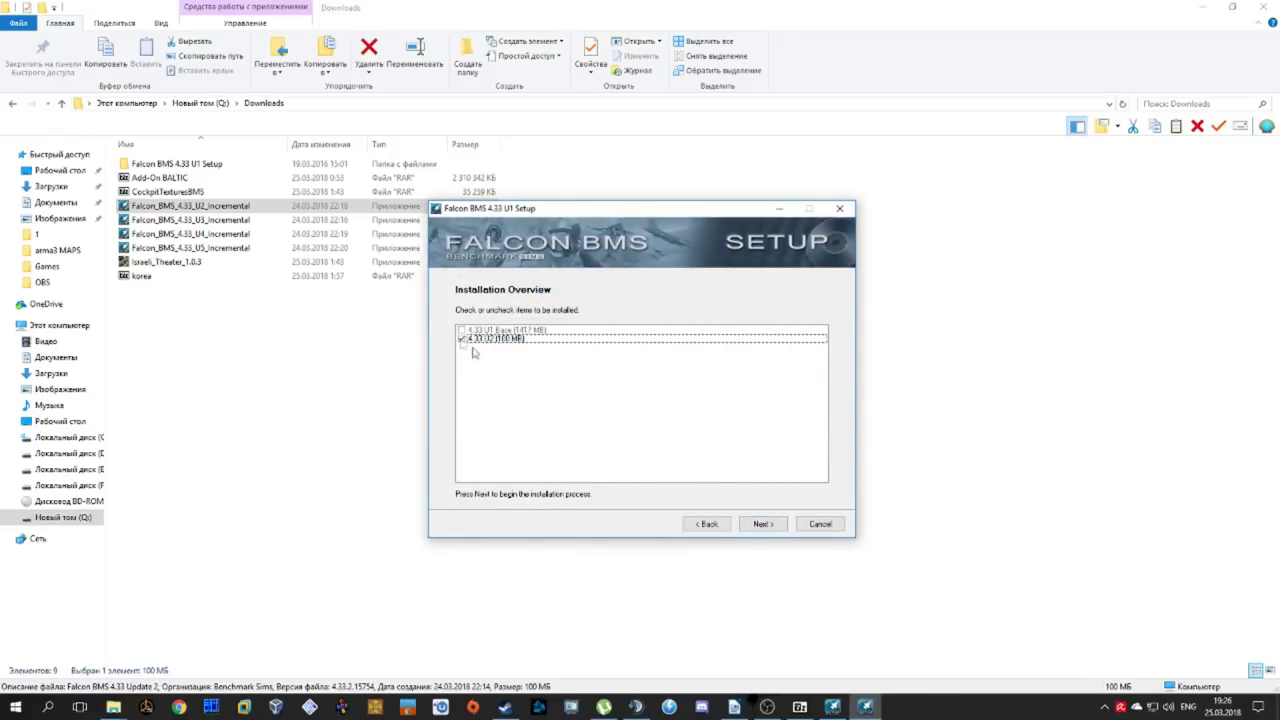
click(761, 525)
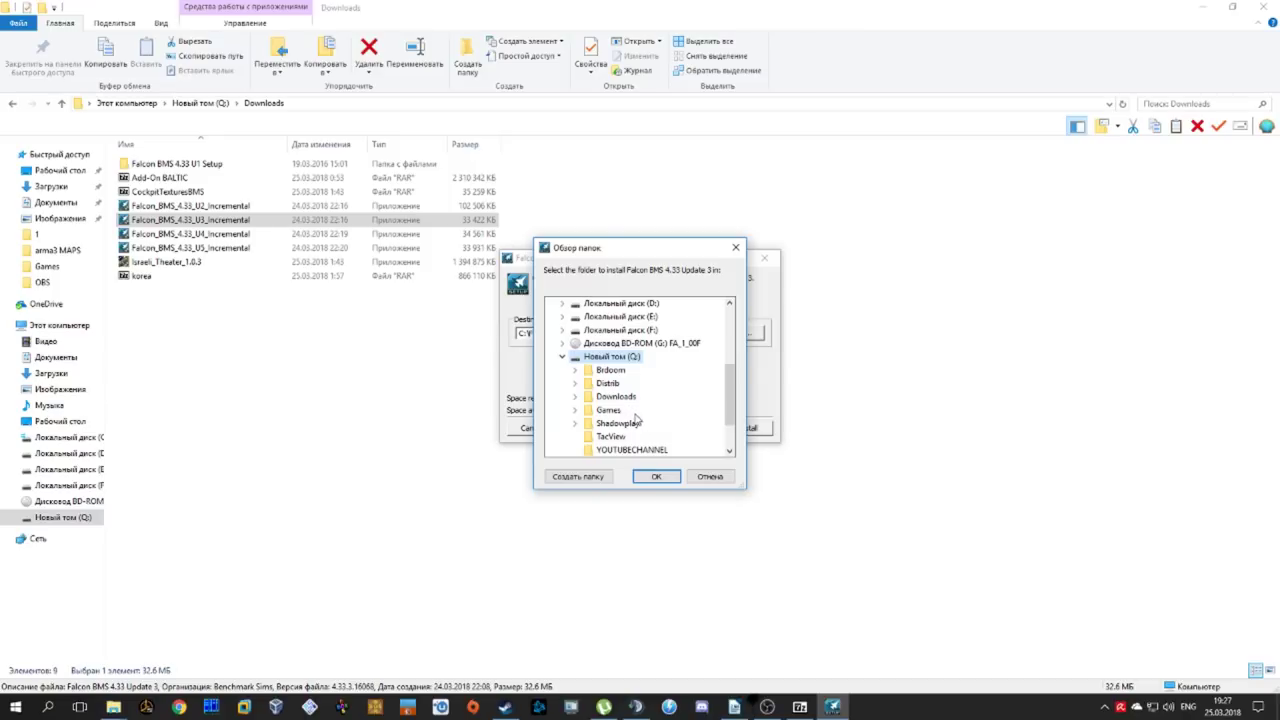
Step: Set the Update 3 destination to Q:\Downloads\Falcon BMS 4.33 U1 Setup and start its installation
click(615, 396)
click(654, 343)
click(656, 476)
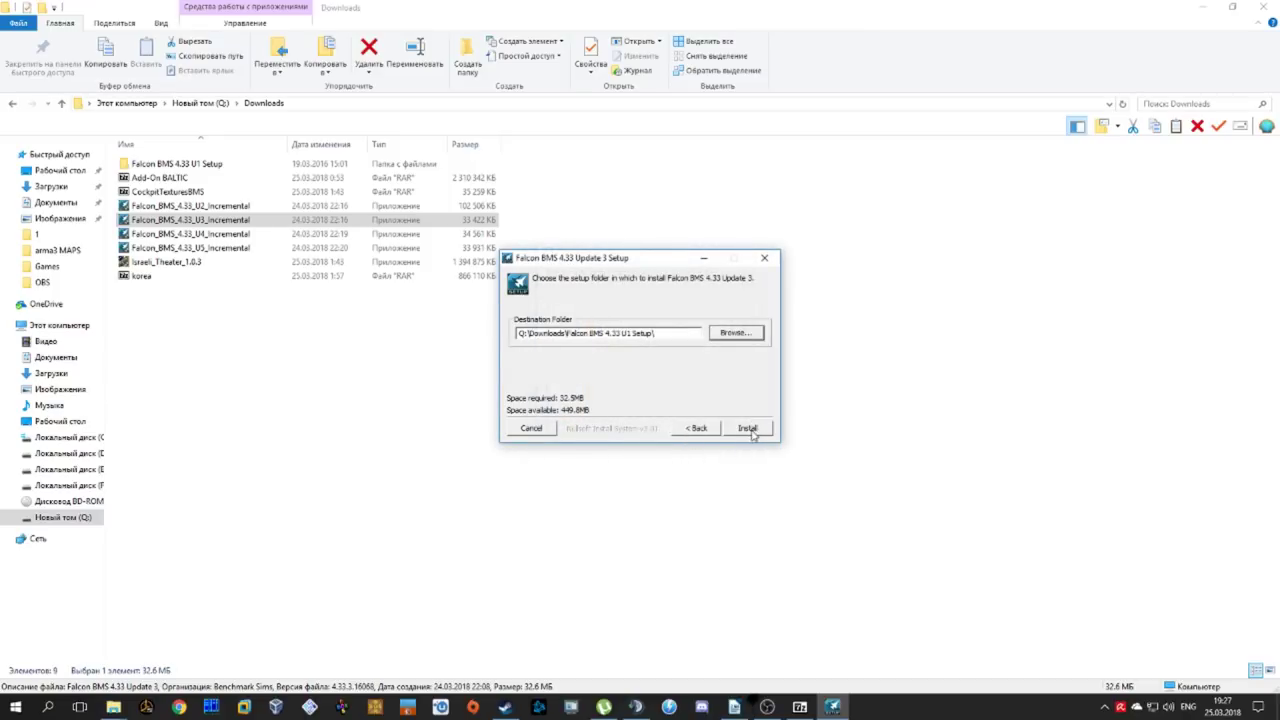
click(748, 428)
Step: Install the 4.33 U5 product update without extra shortcuts and close the Update 5 setup
click(760, 523)
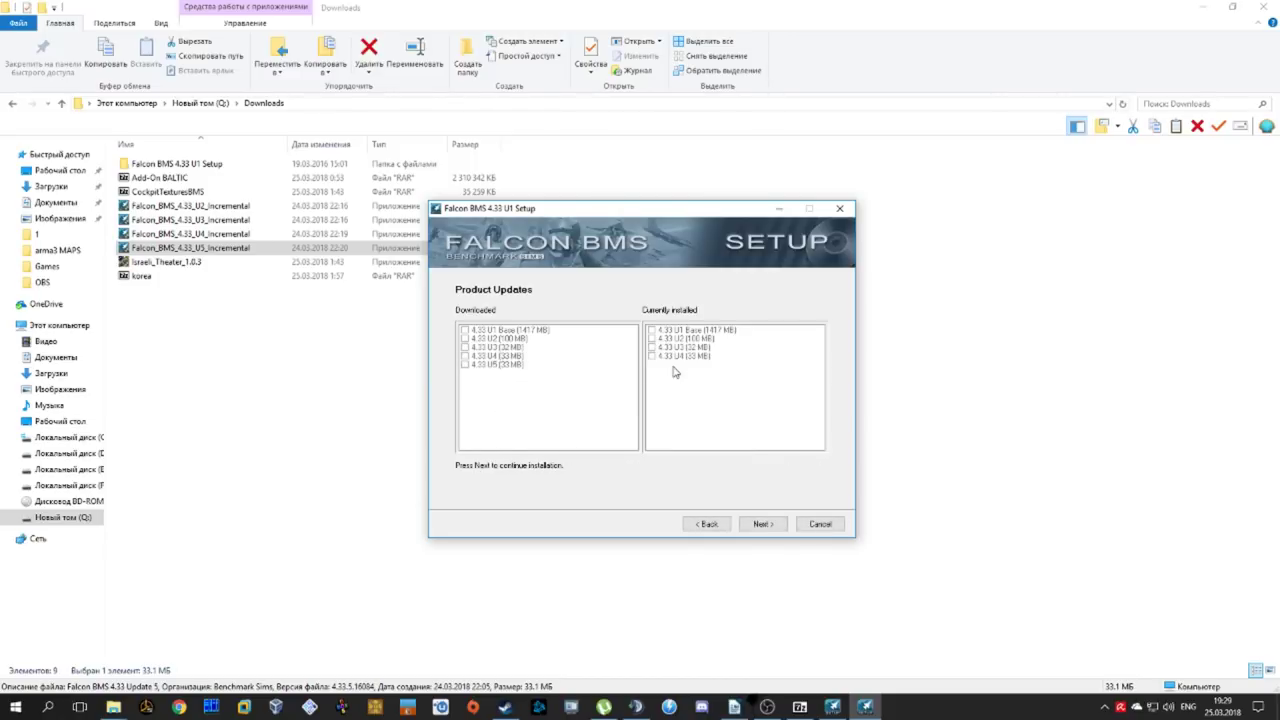
click(763, 524)
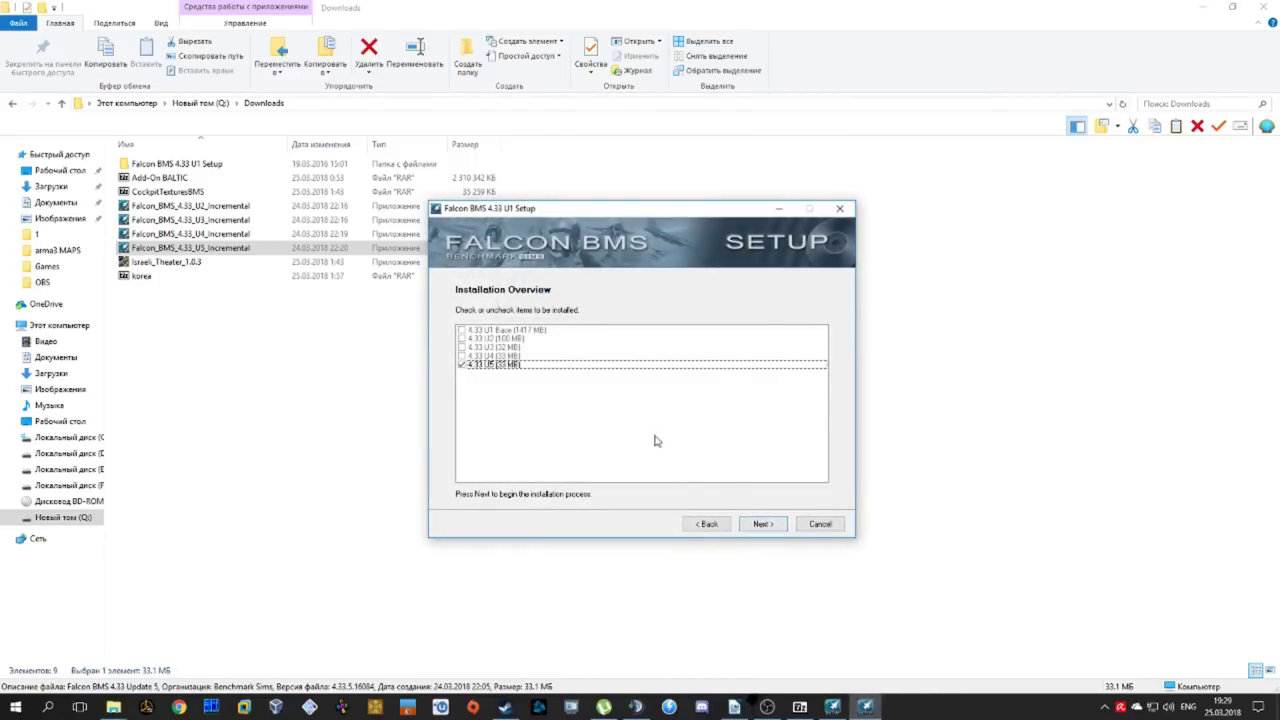
click(763, 524)
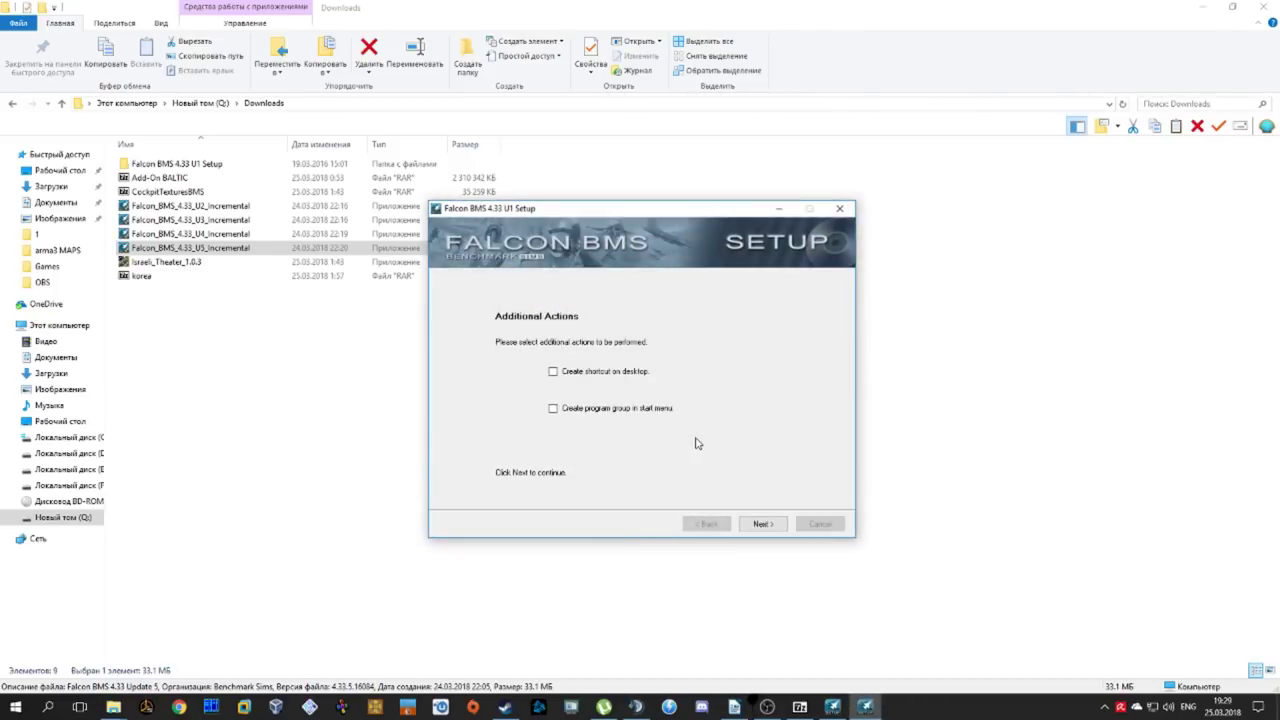
click(761, 526)
click(768, 525)
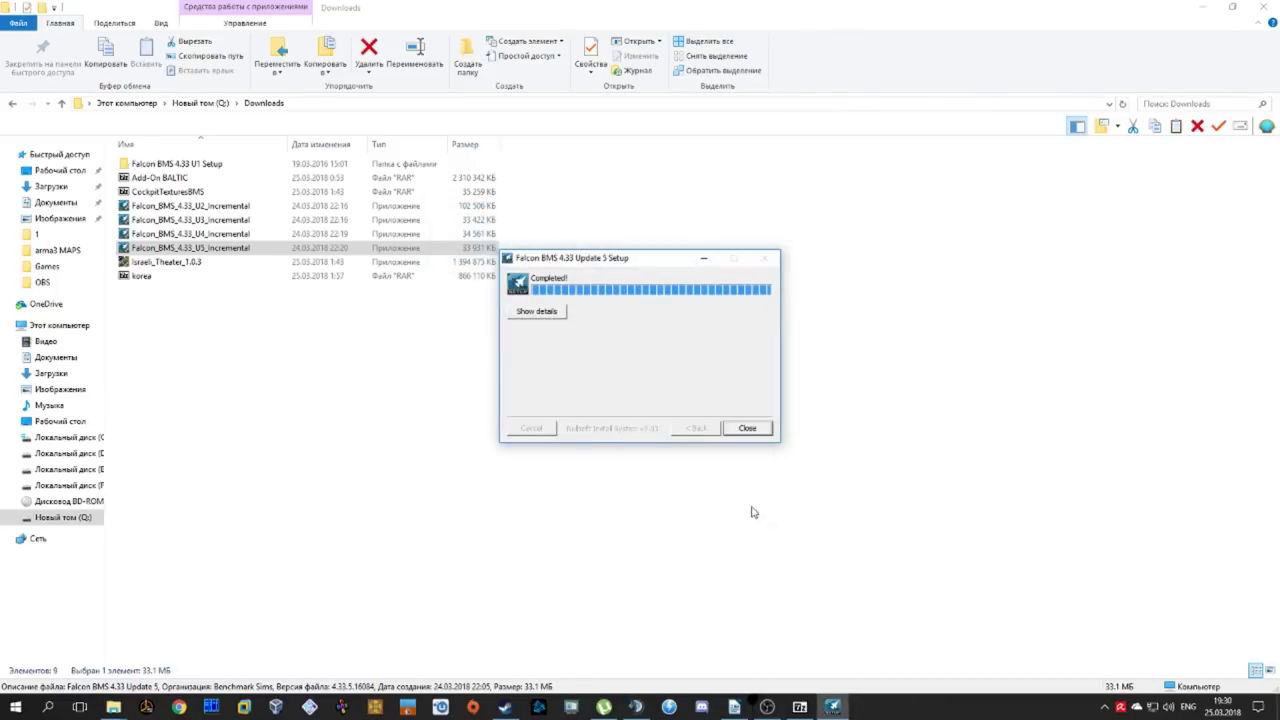
click(745, 428)
Step: Run Israeli_Theater_1.0.3, install the theater into the FalconBMS root folder under Games, and finish its setup
click(184, 264)
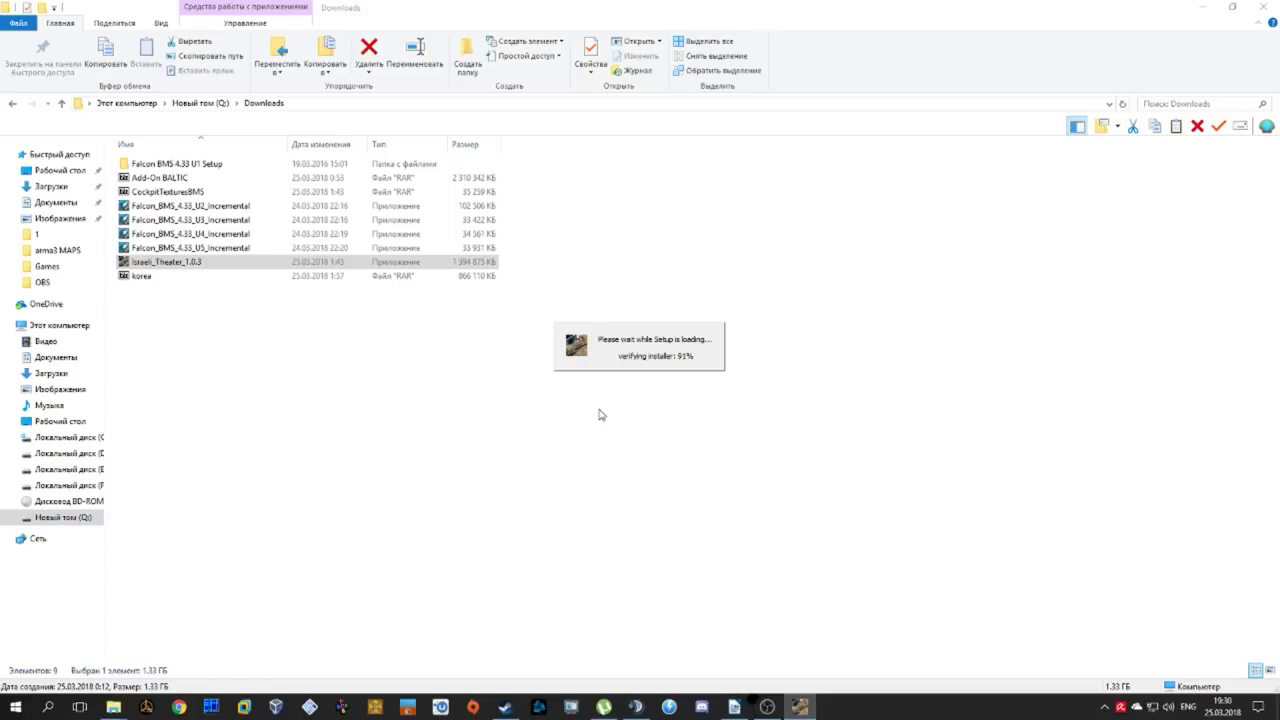
click(707, 462)
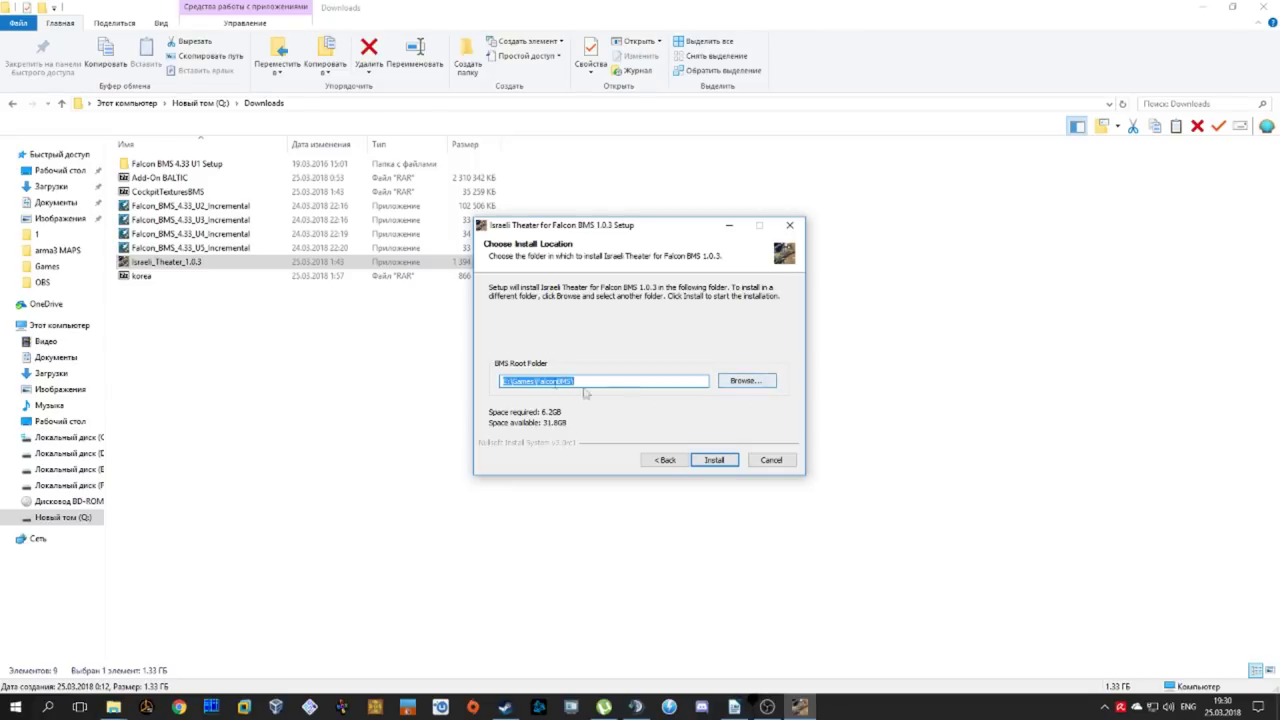
click(714, 461)
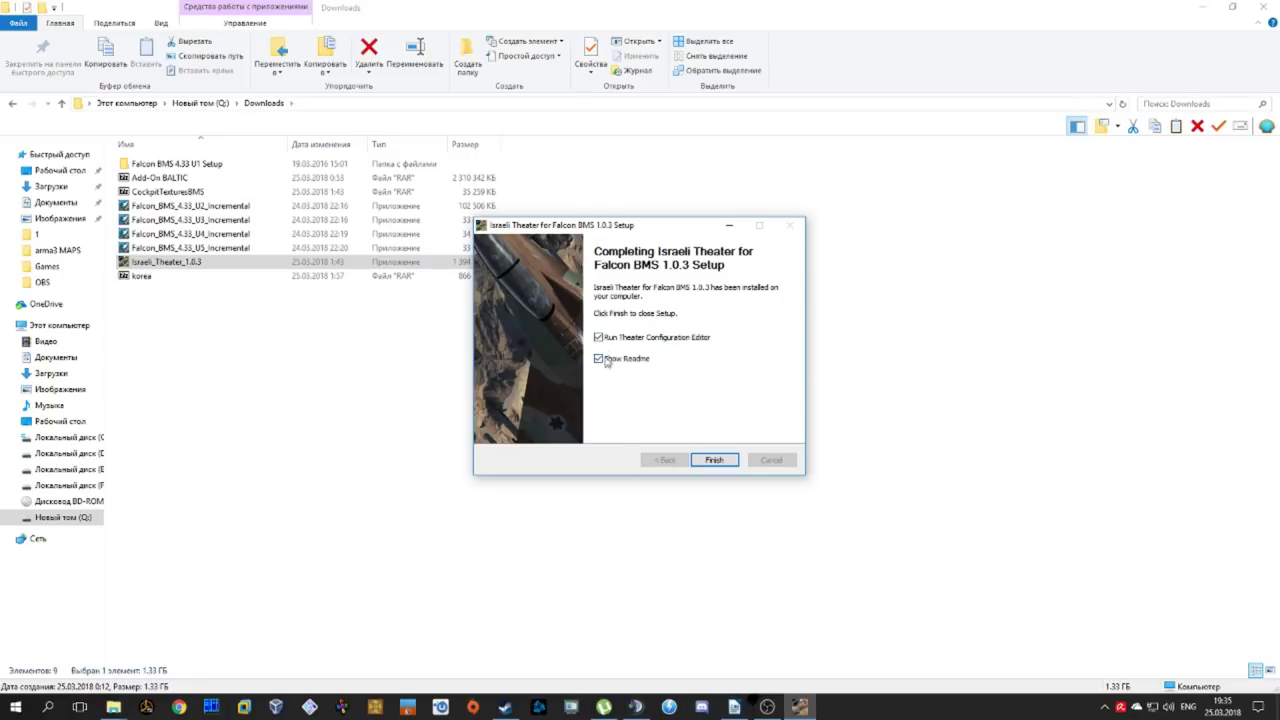
click(714, 460)
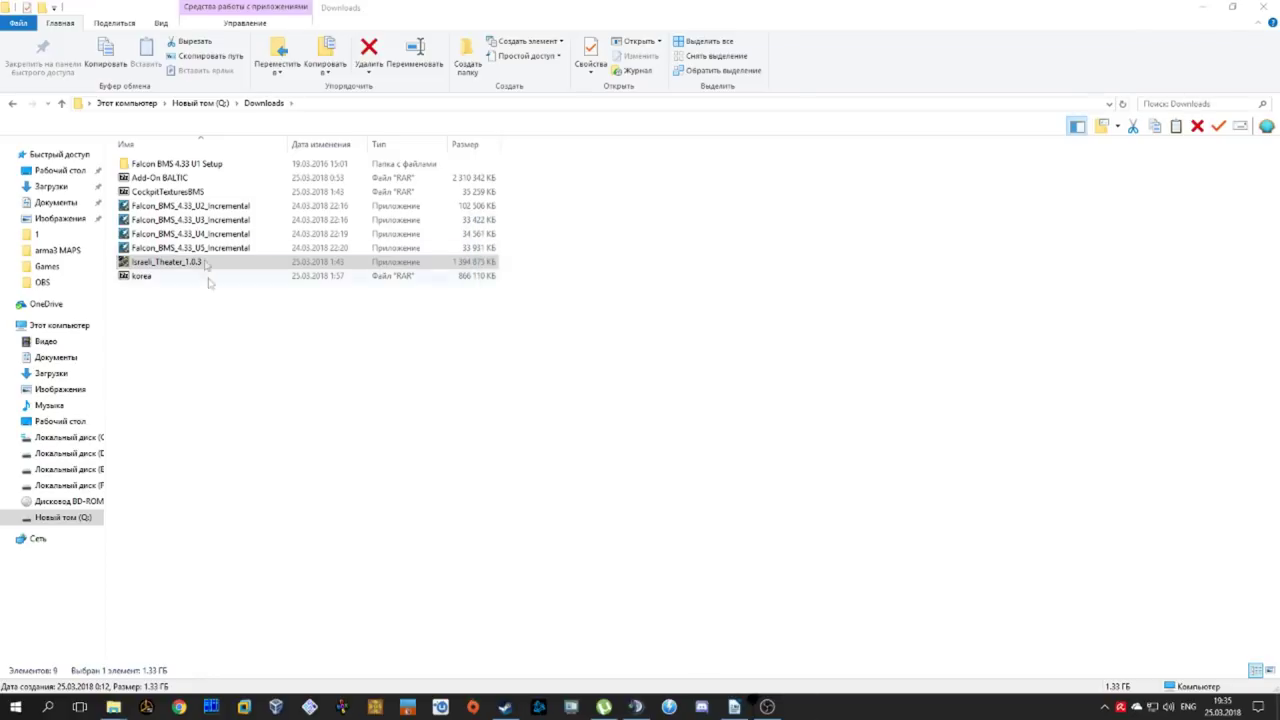
Step: Open the Add-On BALTIC archive in 7-Zip and start copying out its Add-On BALTIC folder
double_click(176, 178)
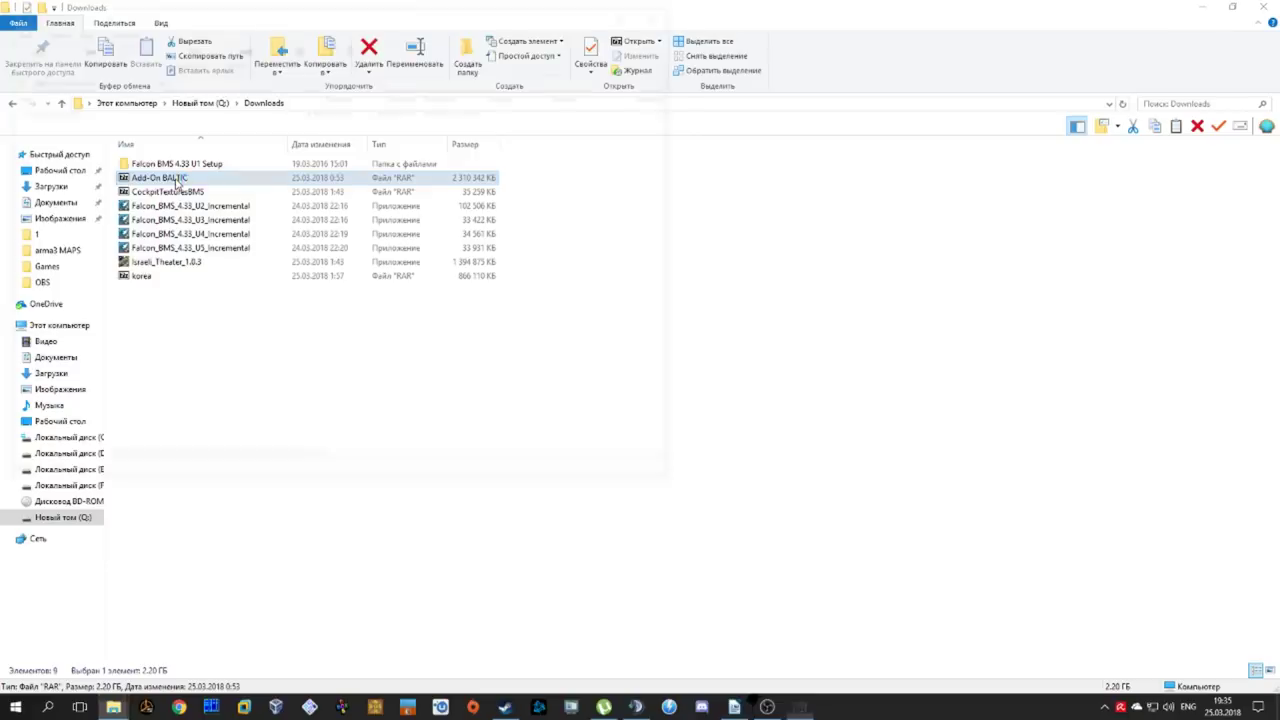
click(33, 112)
click(188, 50)
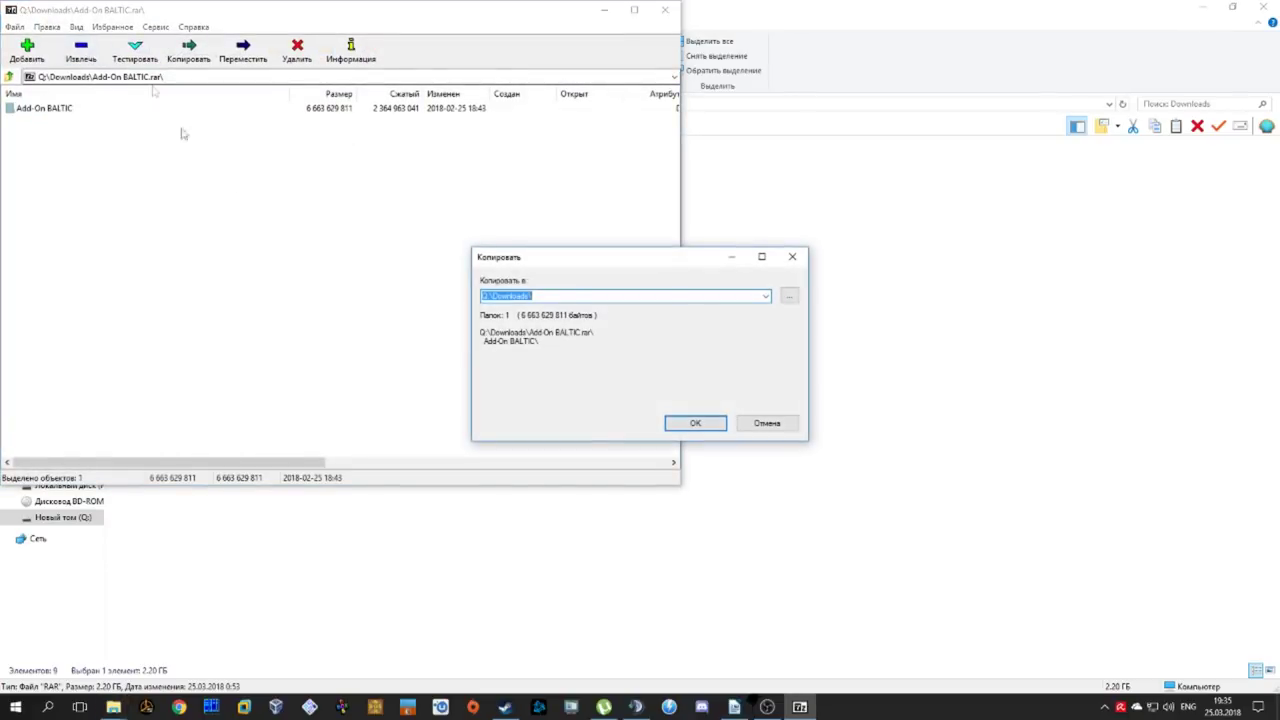
Step: Choose E:\Games\FalconBMS\Data as the copy destination, extract Add-On BALTIC there, and close the archive
click(787, 297)
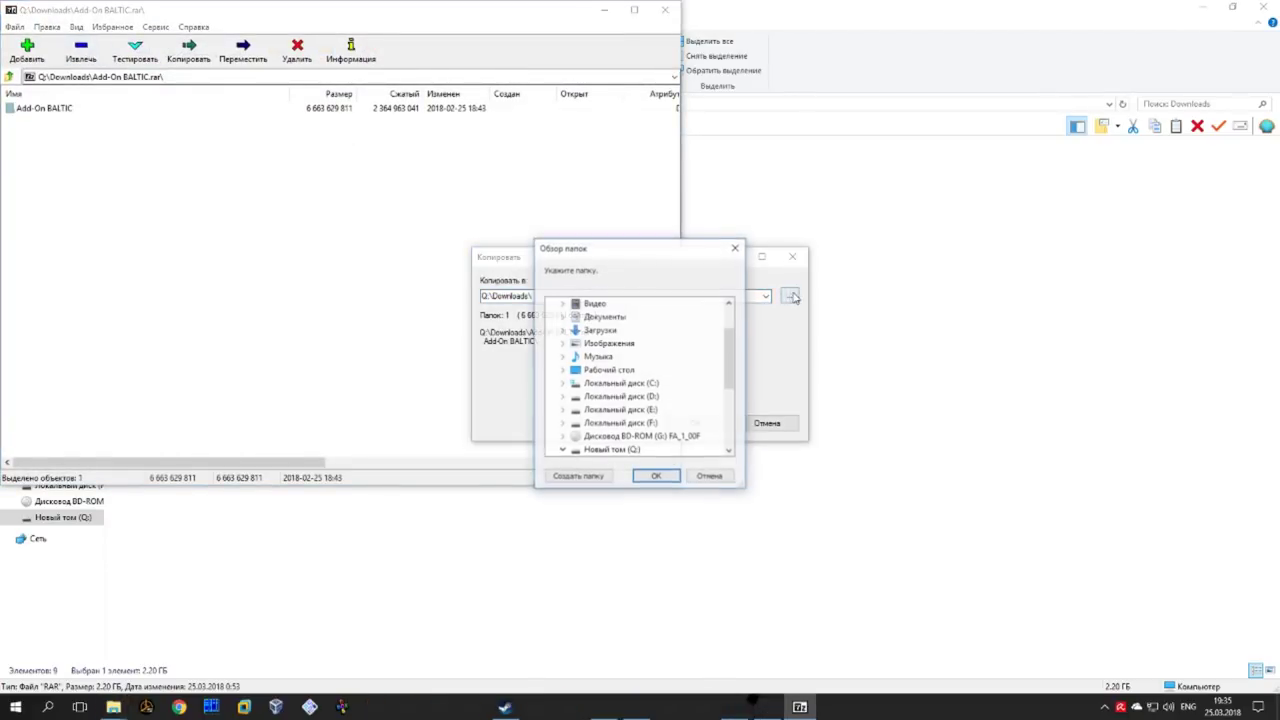
click(646, 407)
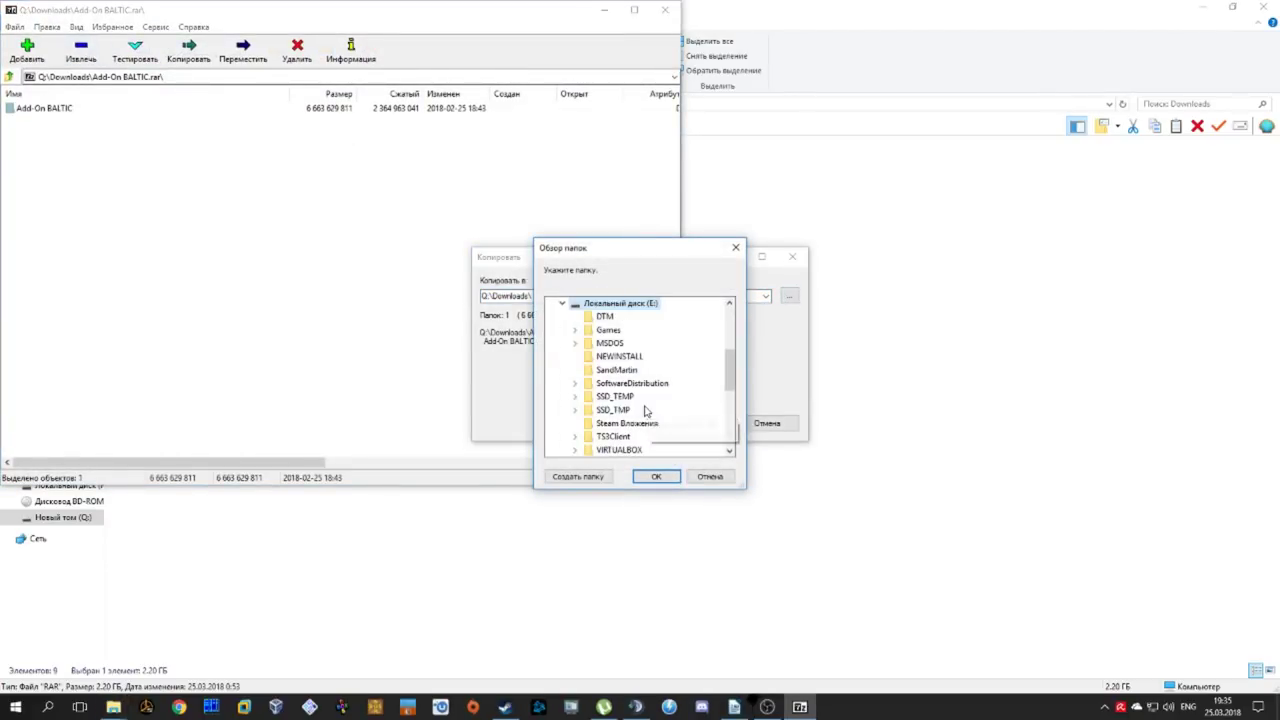
click(610, 331)
scroll(657, 416, down, 1)
click(634, 343)
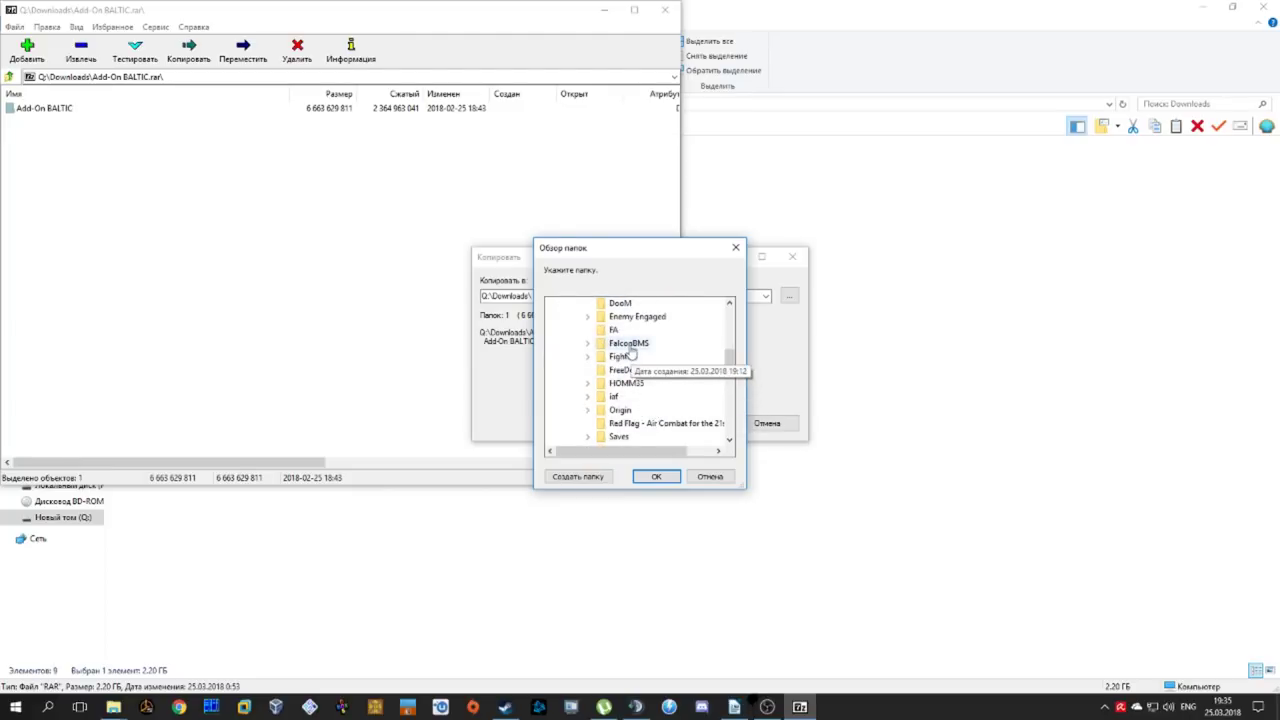
click(630, 370)
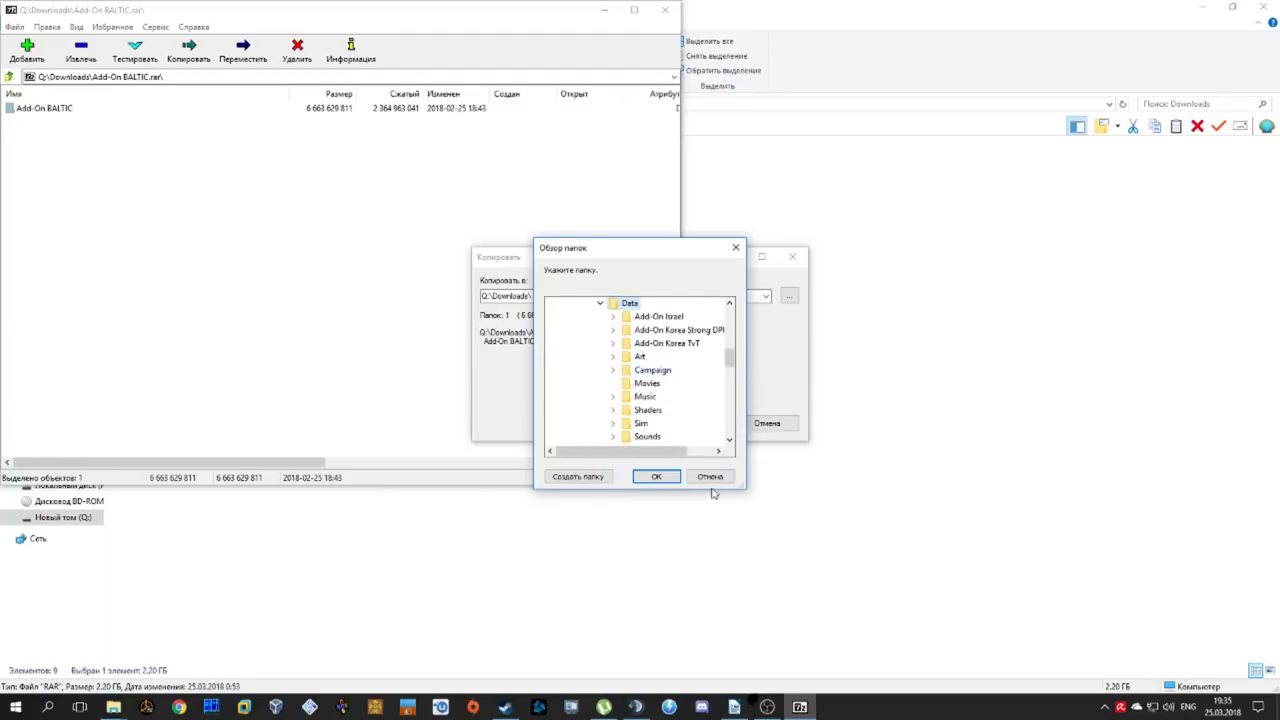
click(656, 477)
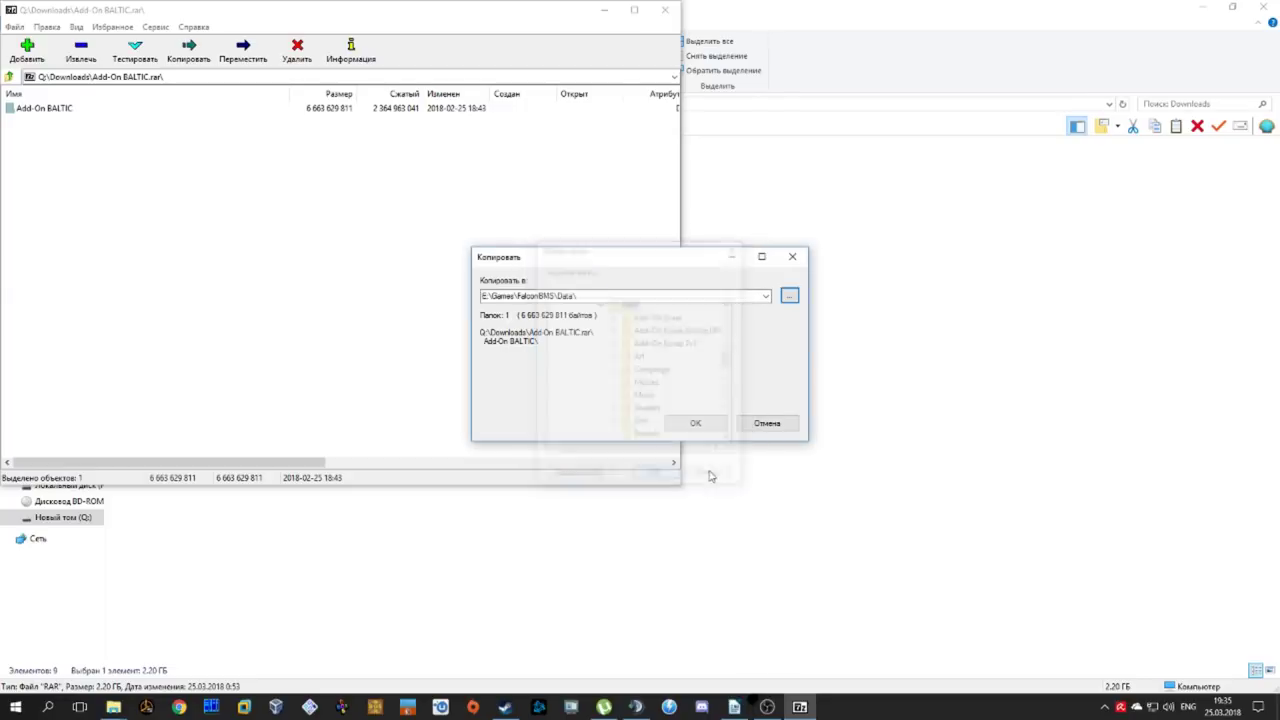
click(697, 423)
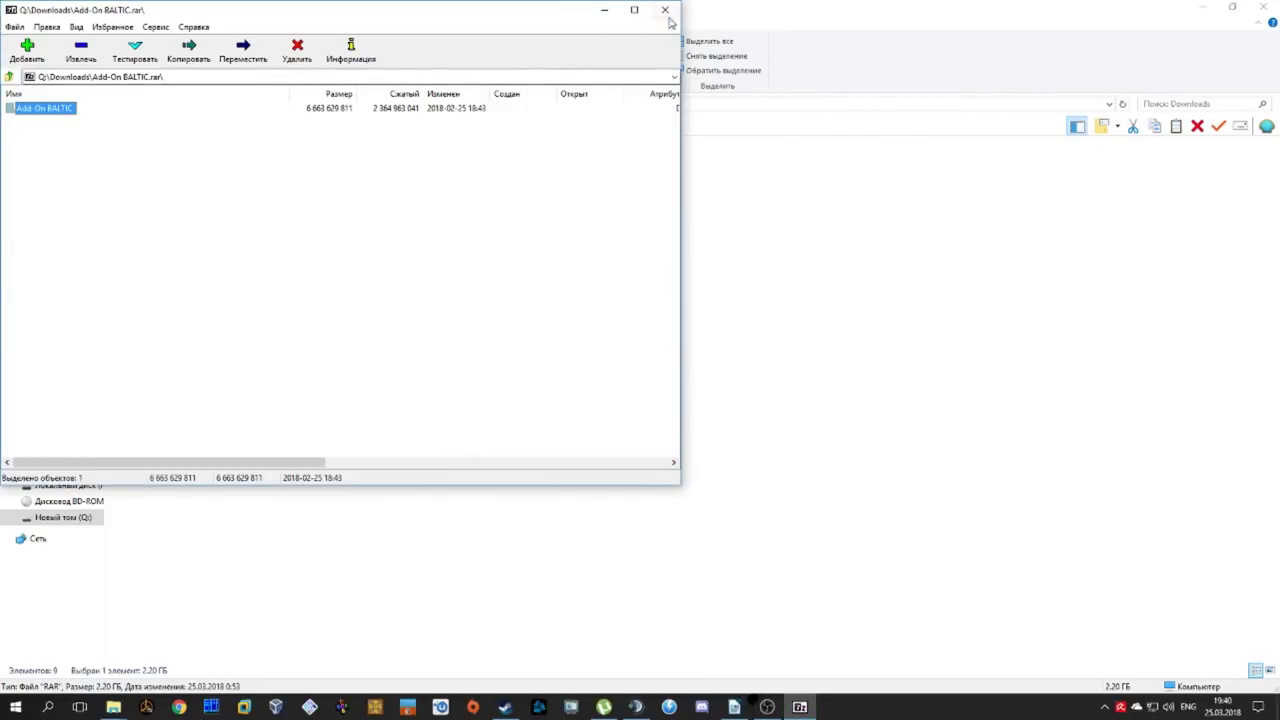
click(665, 12)
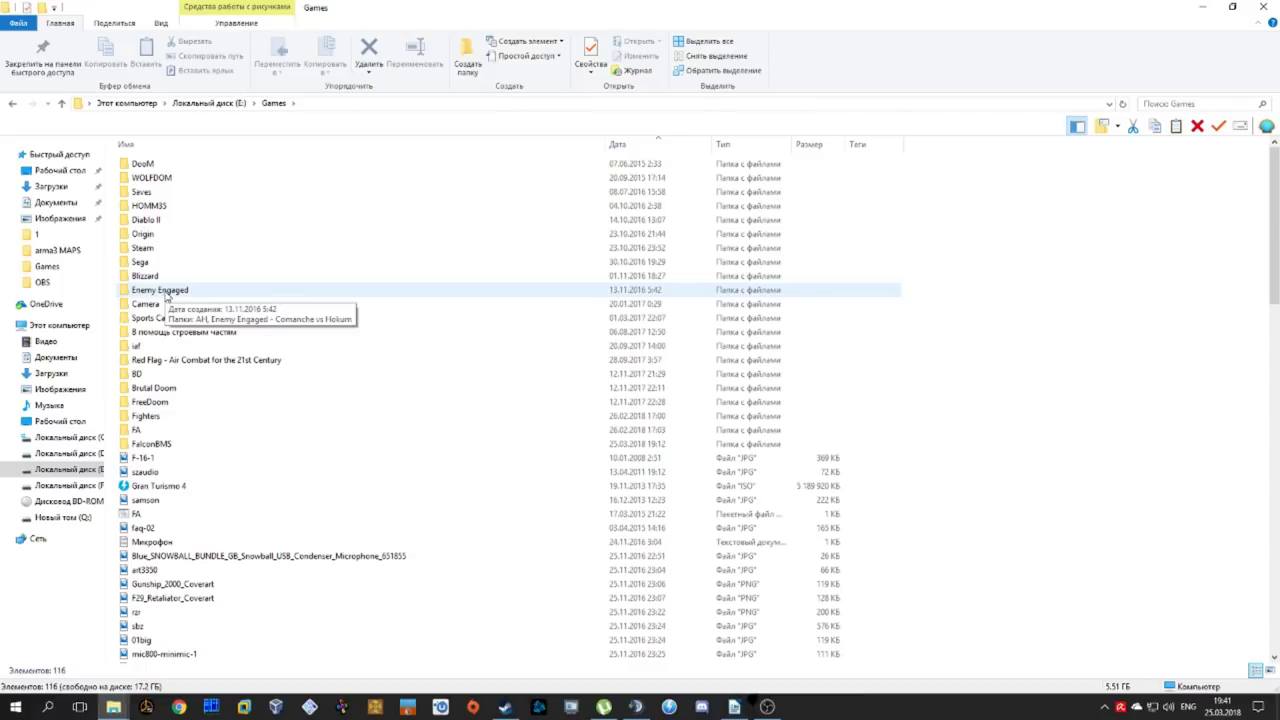
Step: Open theater.lst from FalconBMS\Data\Terrdata\theaterdefinition for editing in Notepad++
double_click(145, 447)
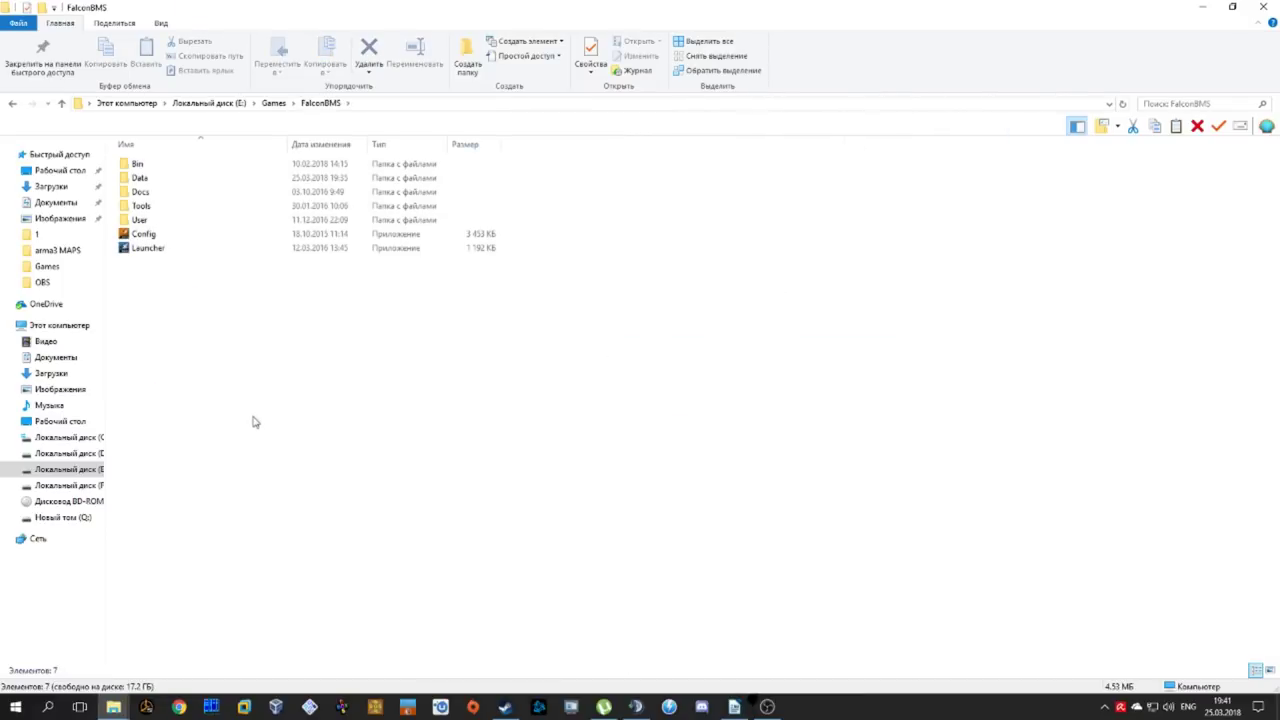
double_click(152, 180)
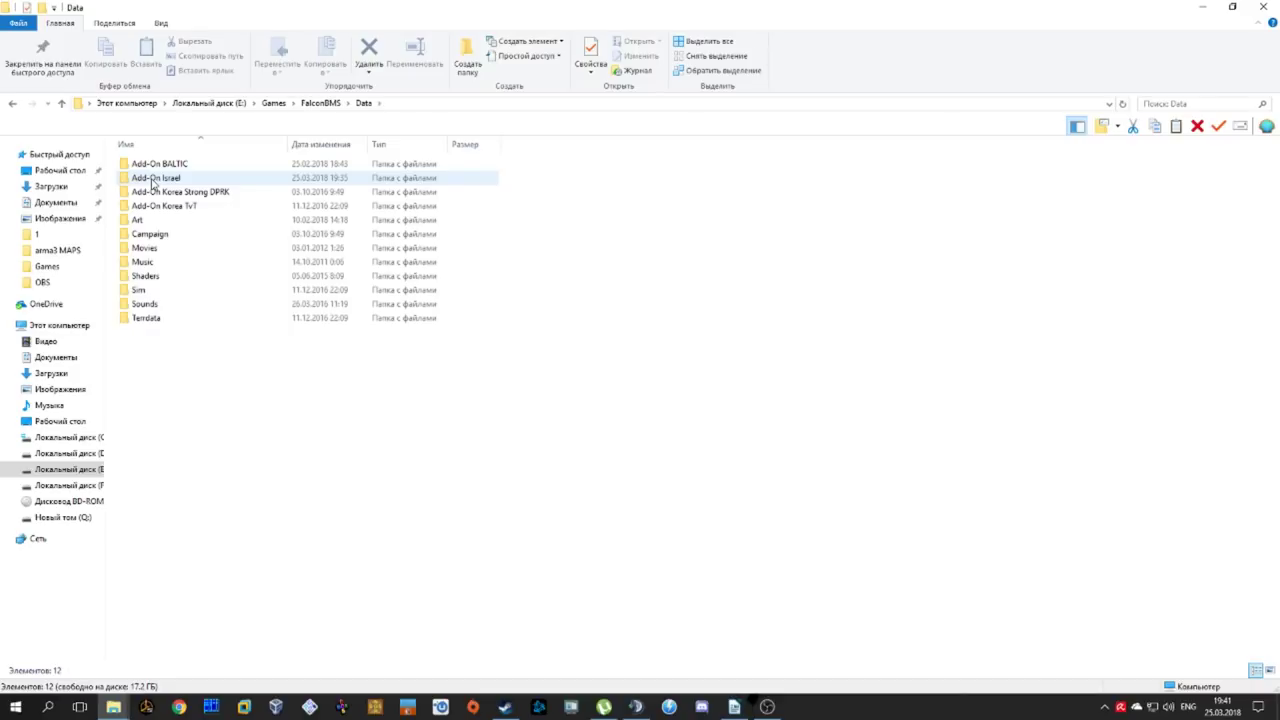
double_click(174, 319)
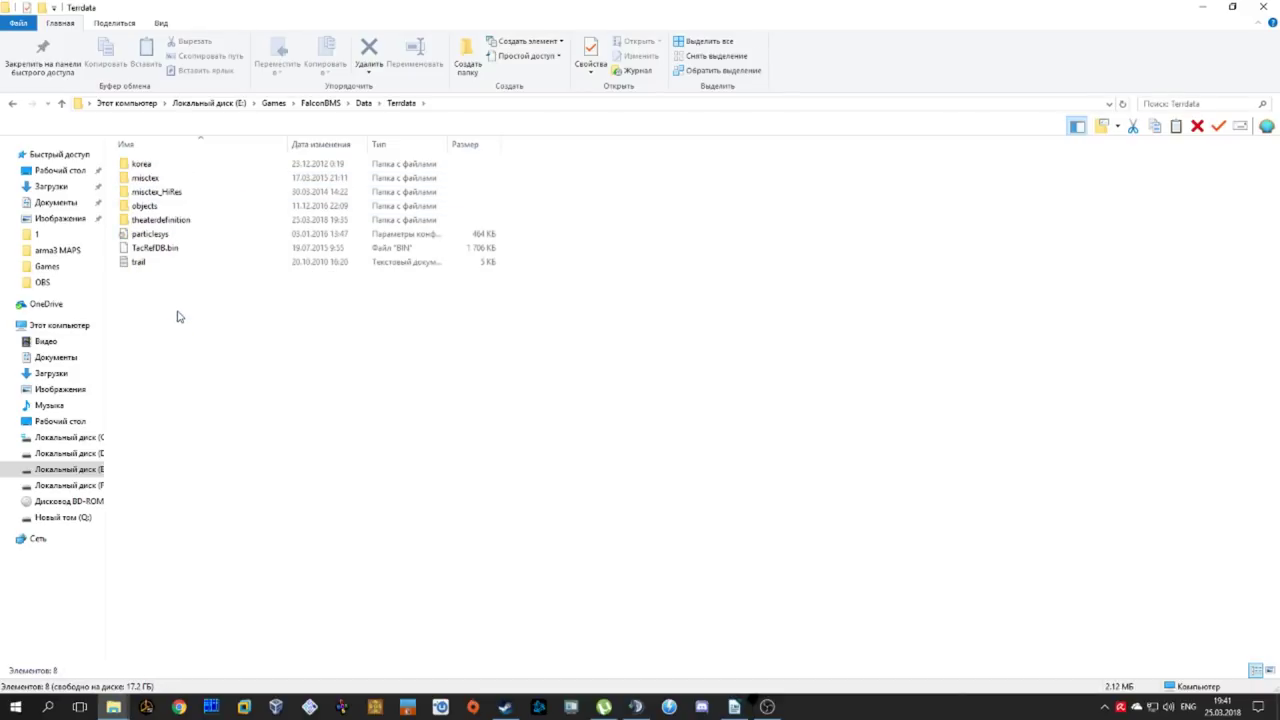
double_click(163, 219)
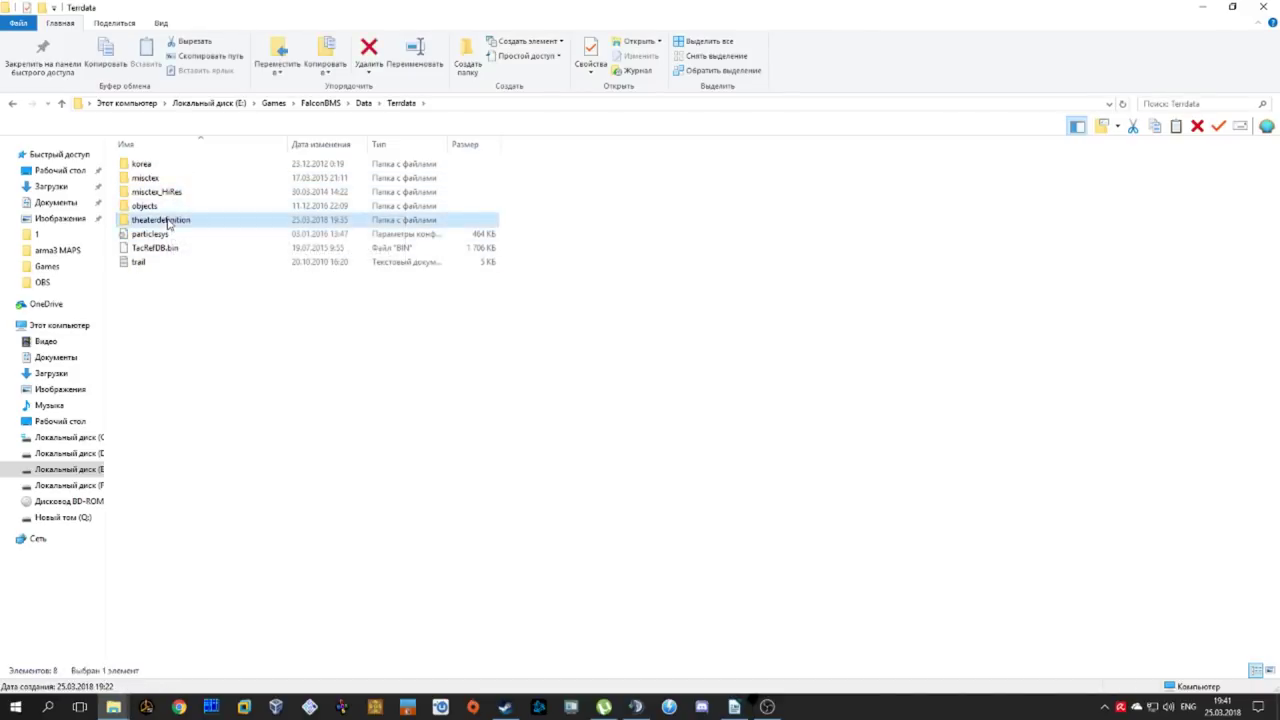
click(155, 193)
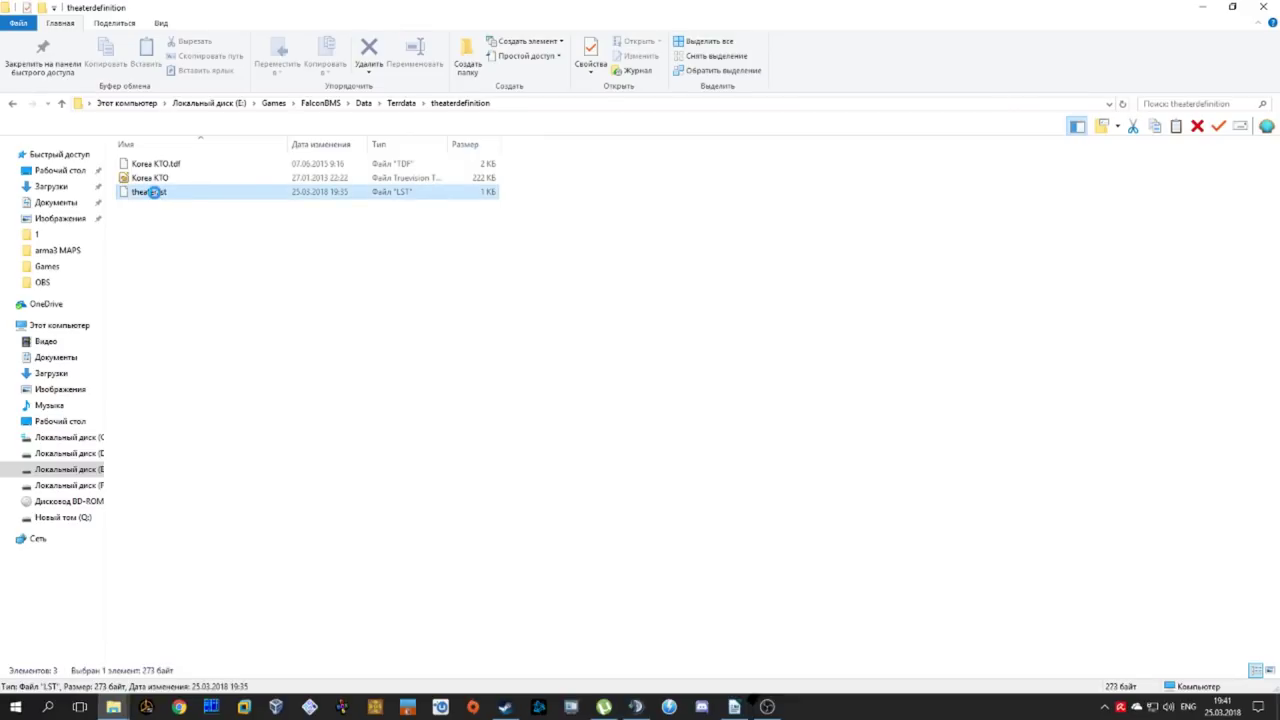
right_click(153, 192)
click(229, 249)
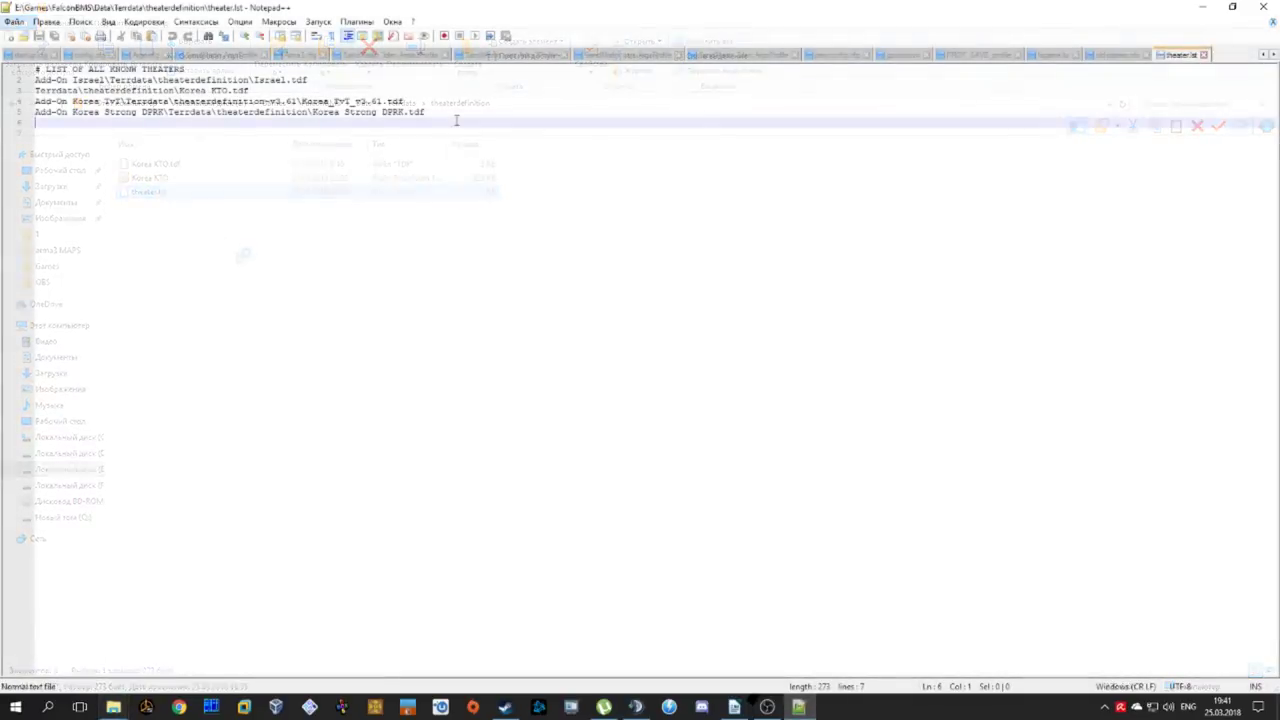
Step: Add the line Add-On Baltic\Terrdata\theaterdefinition\Baltic.tdf below the Korea Strong DPRK entry, save theater.lst, and close the editor
click(452, 114)
key(Return)
text(Add-On Baltic\Terrdata\theaterdefinition\Baltic.tdf)
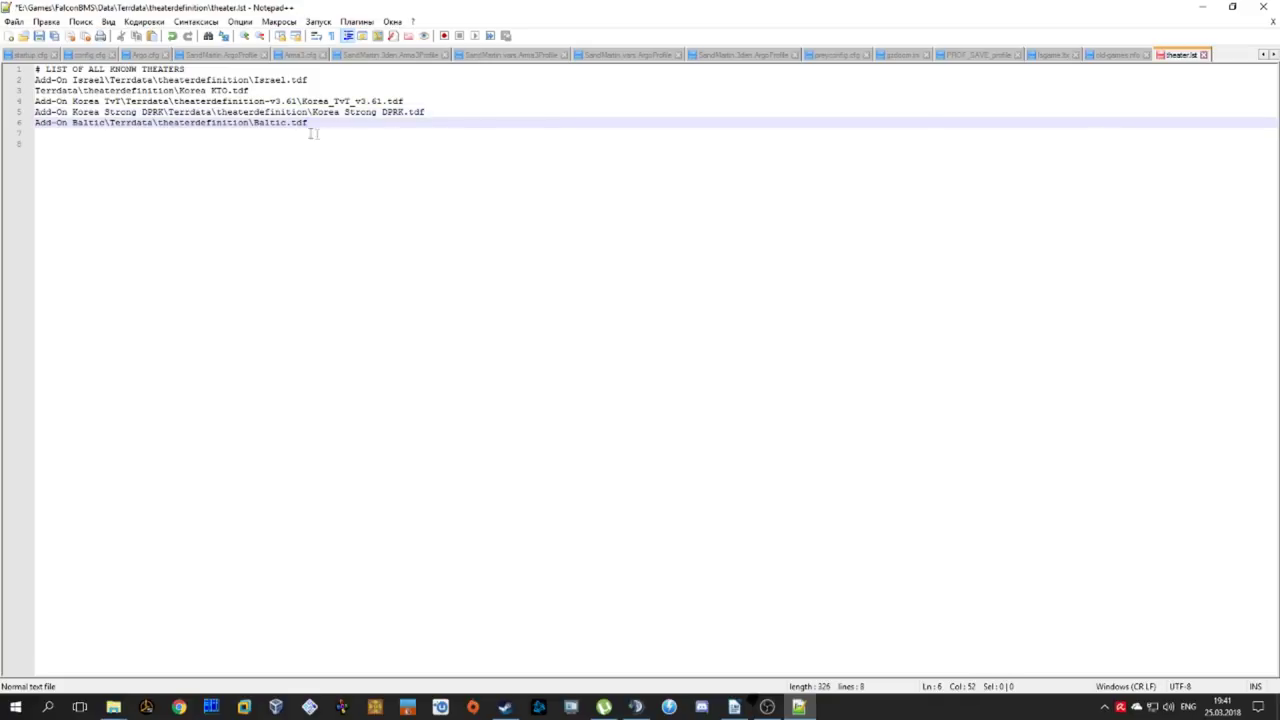
drag(310, 122, 22, 117)
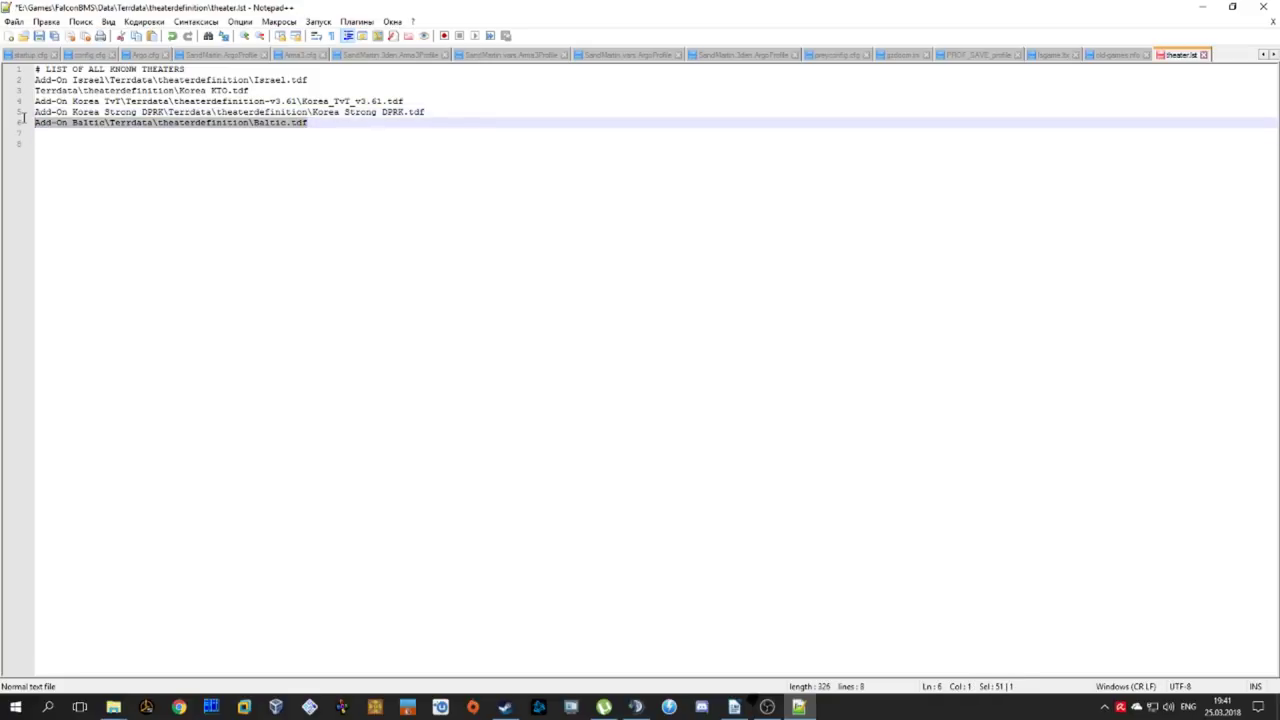
click(15, 22)
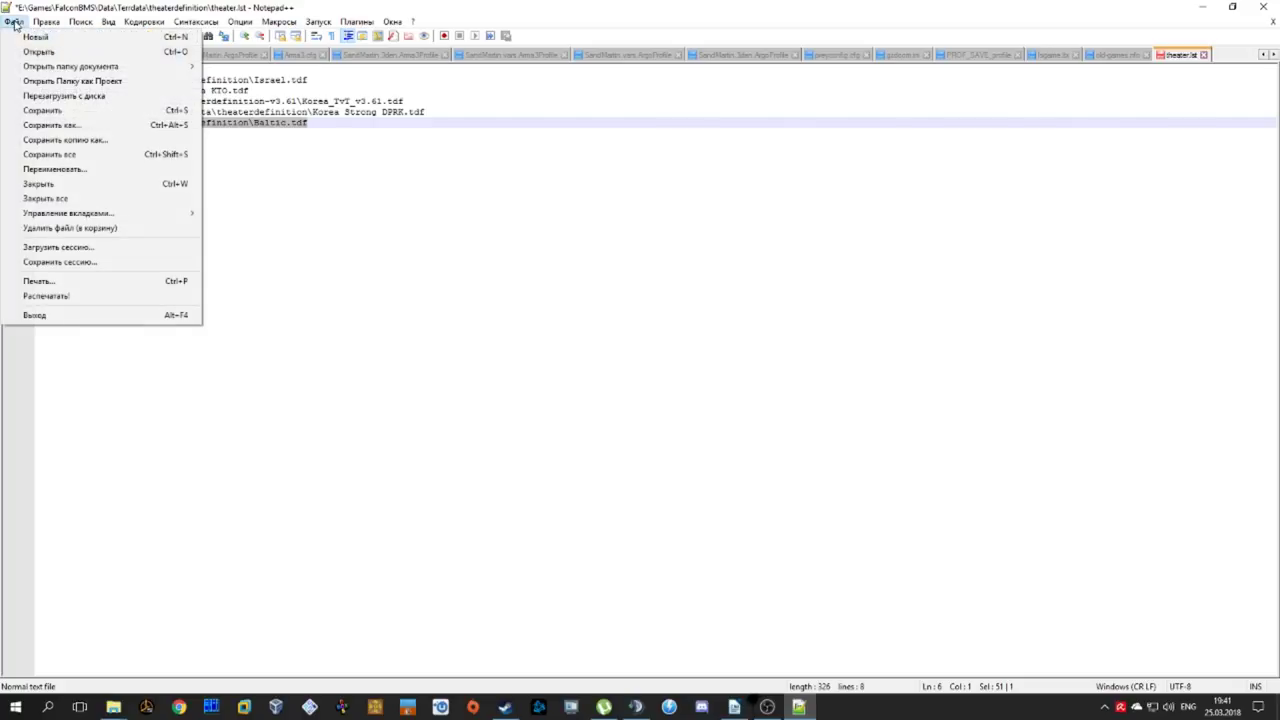
click(35, 111)
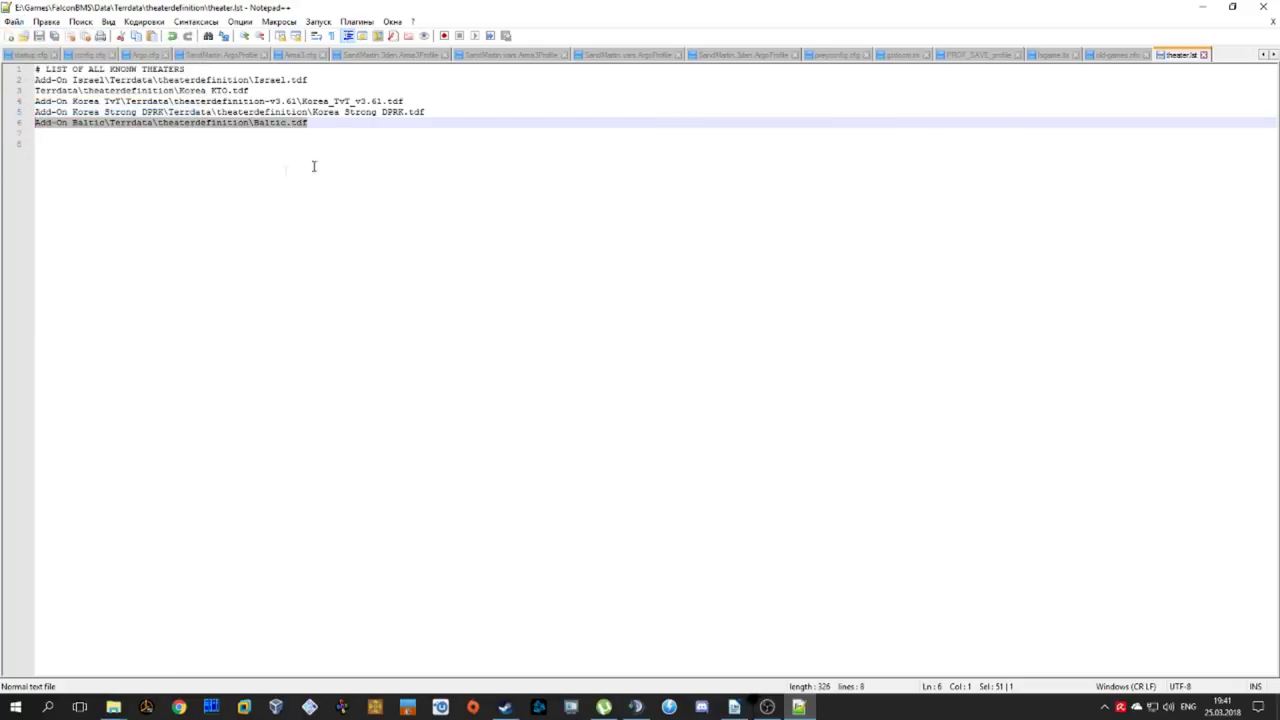
click(1267, 8)
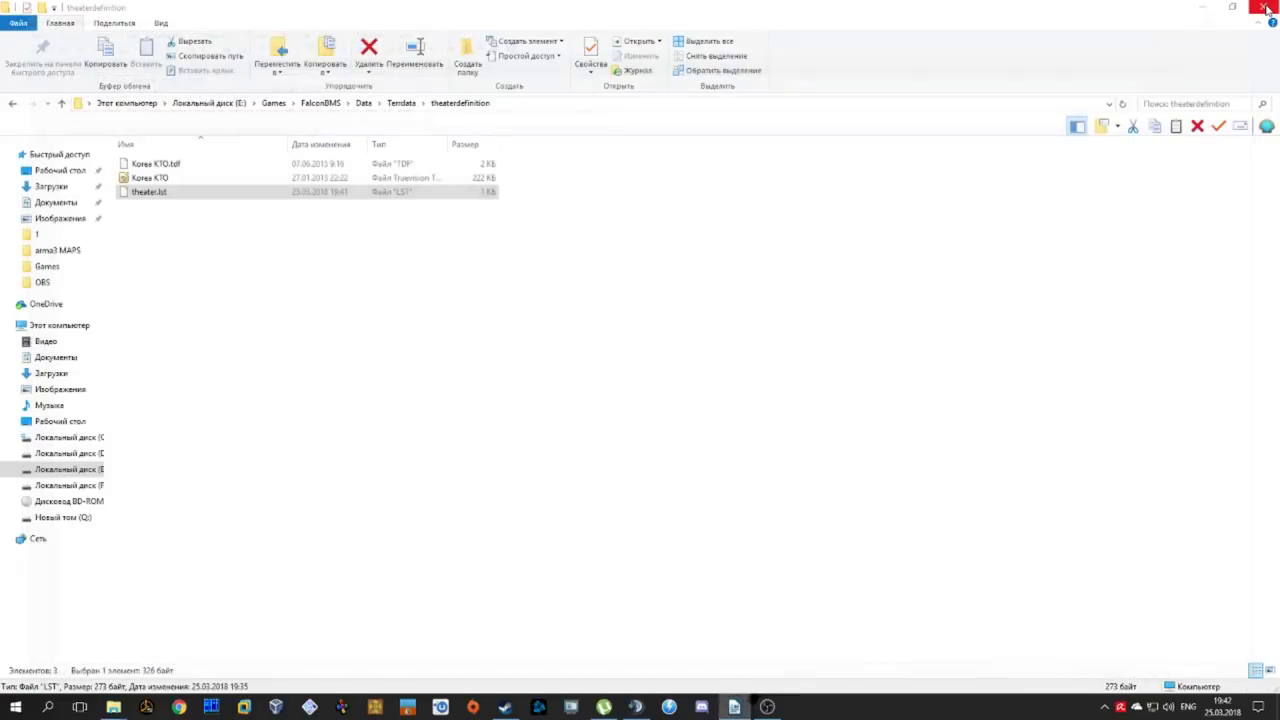
Step: Open the korea archive from Downloads in 7-Zip and start extracting its top-level korea folder
click(54, 250)
double_click(150, 275)
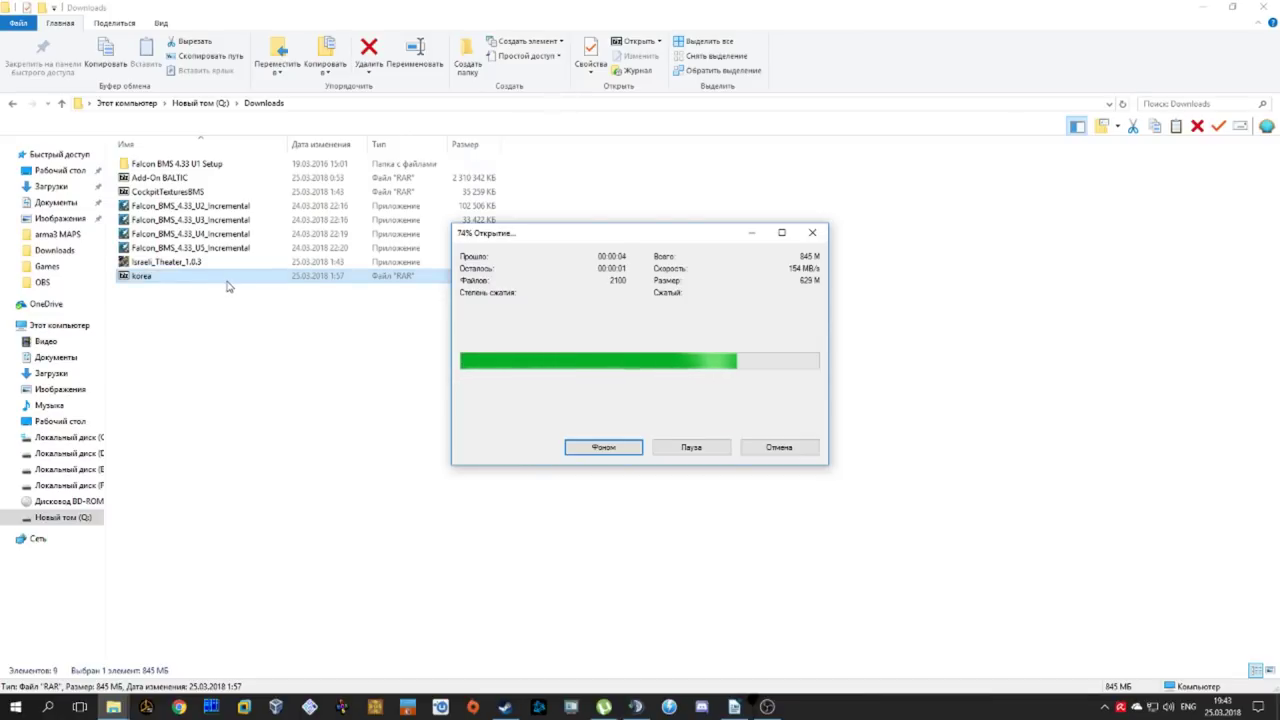
double_click(24, 110)
key(BackSpace)
click(81, 50)
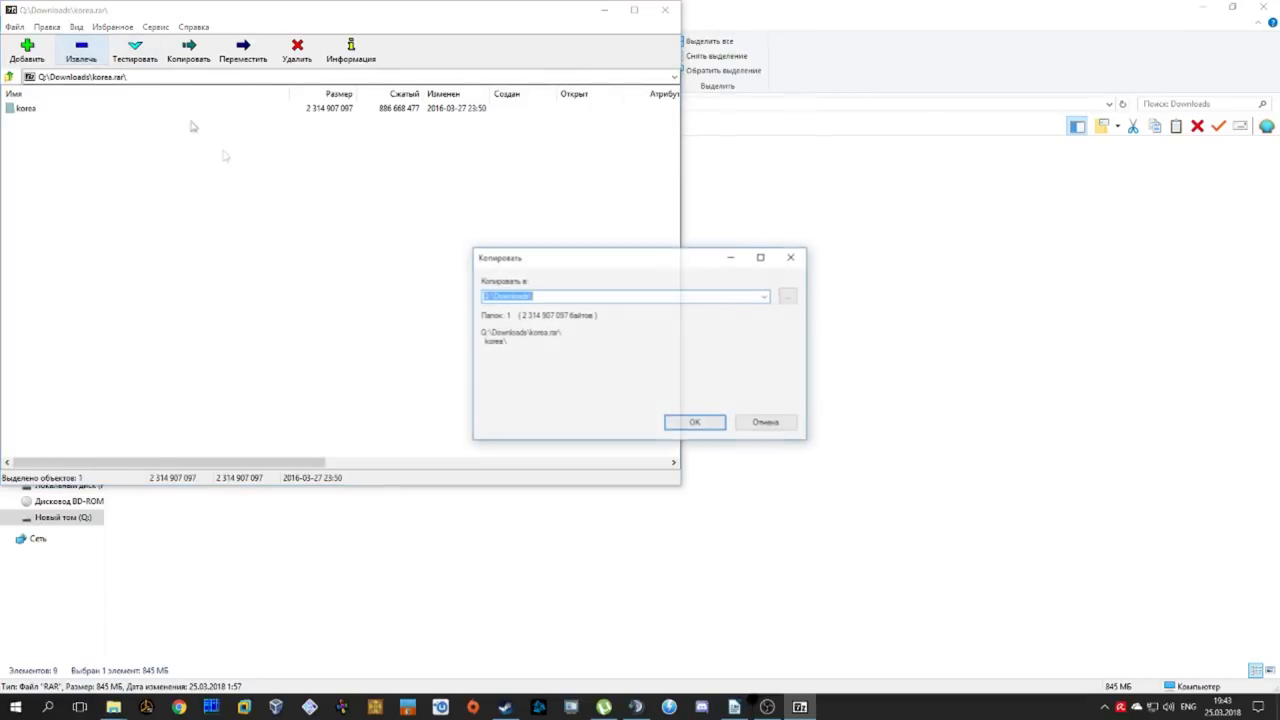
Step: Choose E:\Games\FalconBMS\Data\Terrdata\korea as the destination, extract the korea folder there, and close the archive
click(789, 303)
click(630, 410)
click(608, 330)
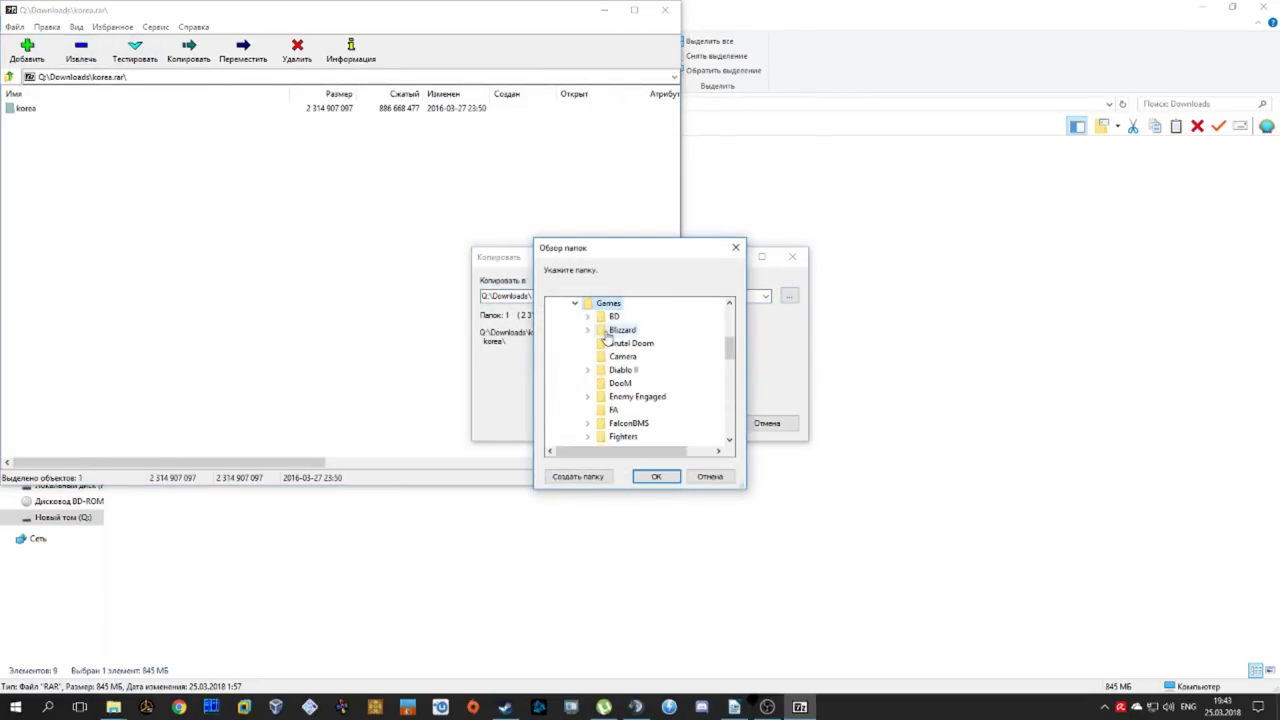
click(636, 424)
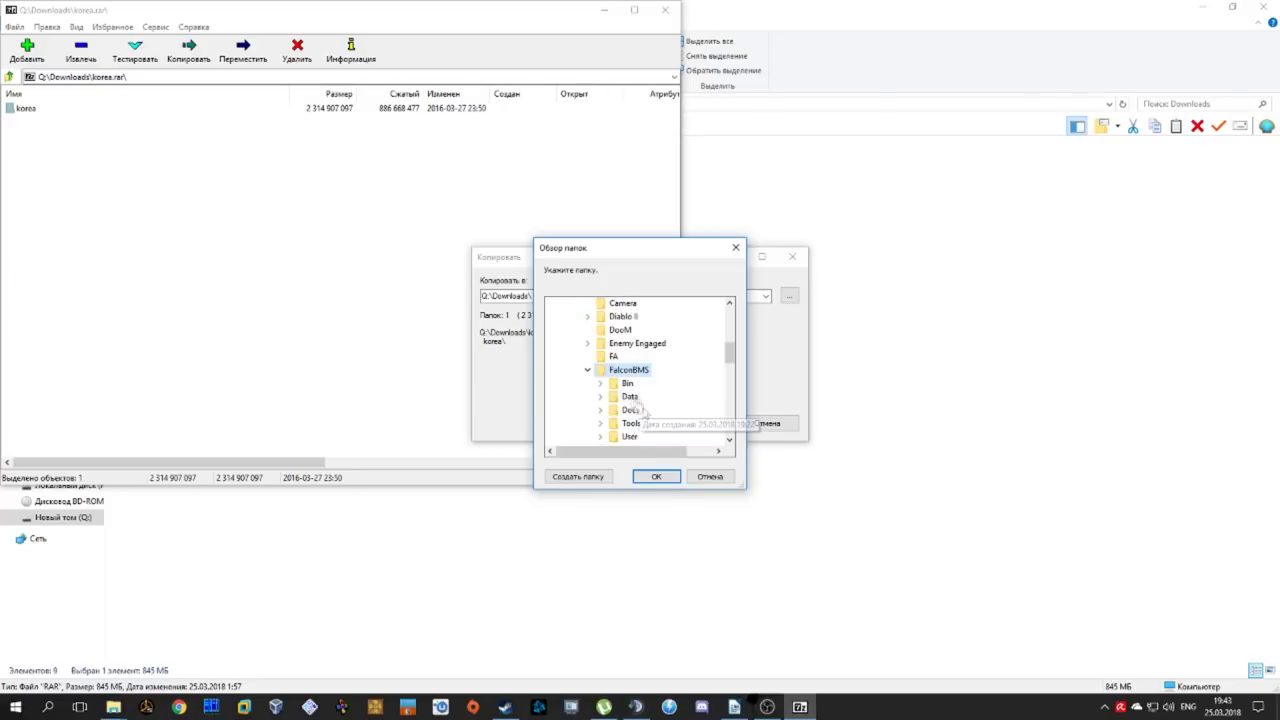
double_click(631, 397)
scroll(682, 423, down, 3)
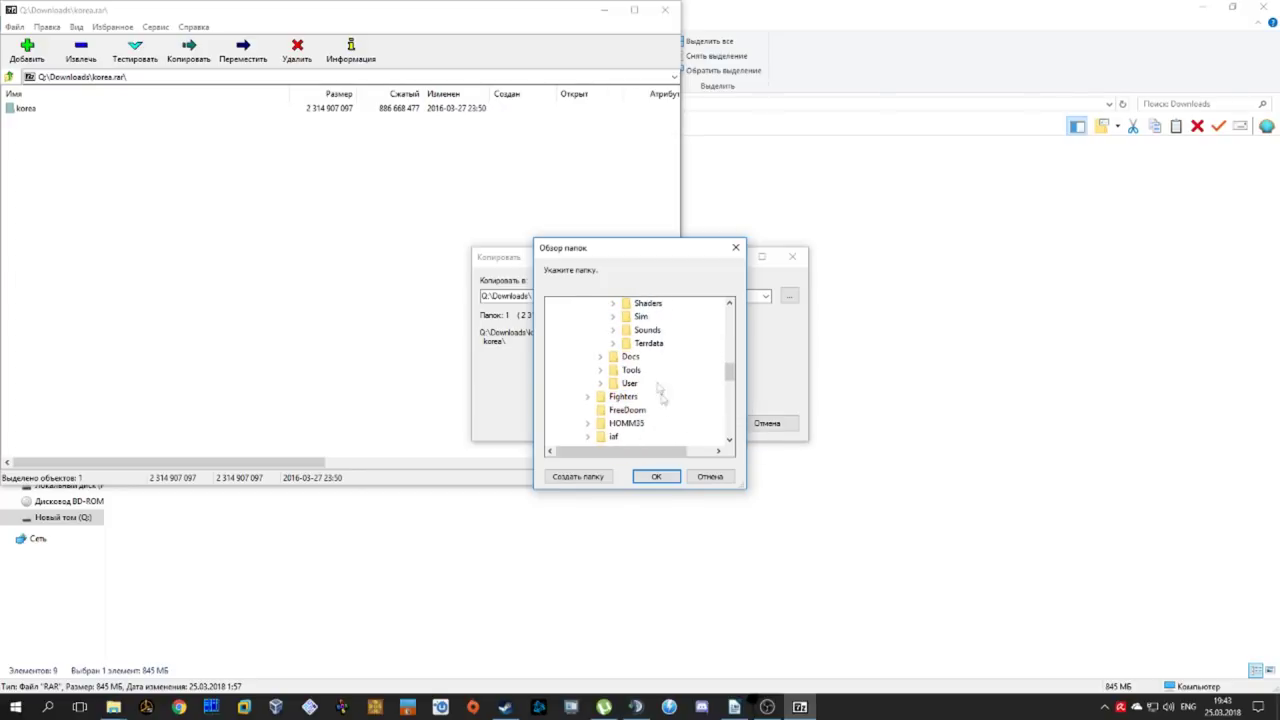
double_click(649, 343)
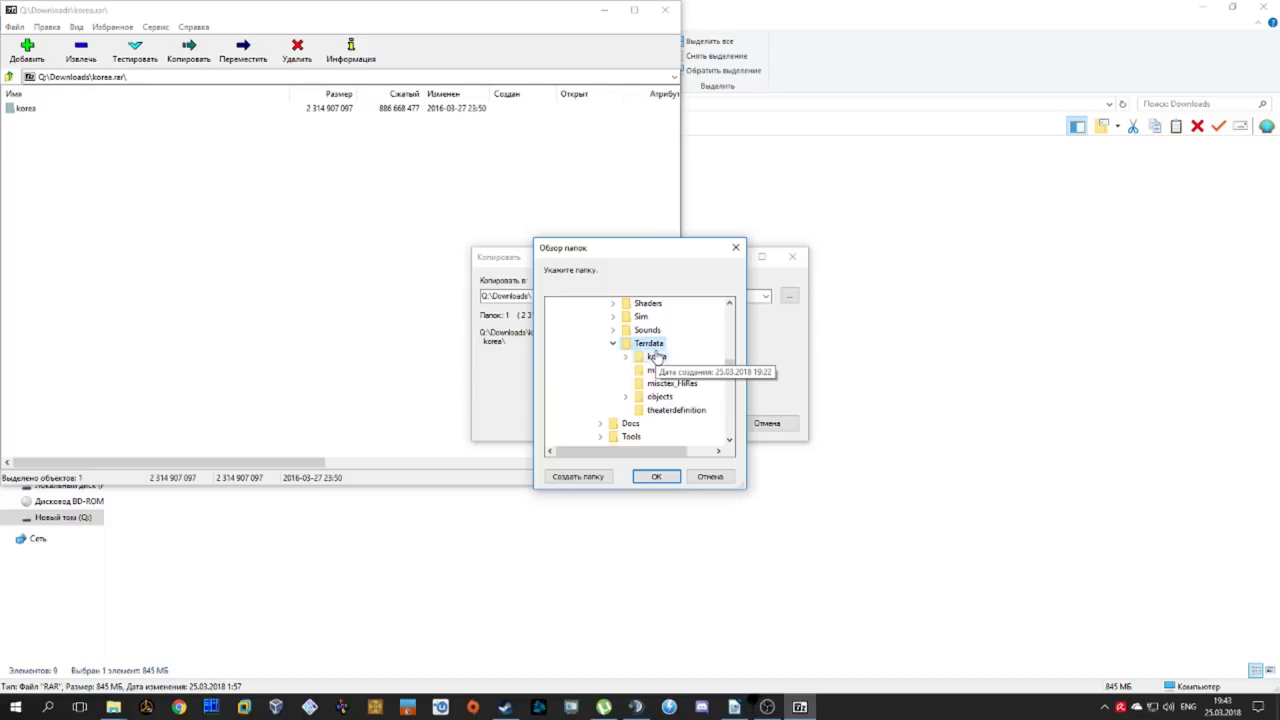
double_click(656, 357)
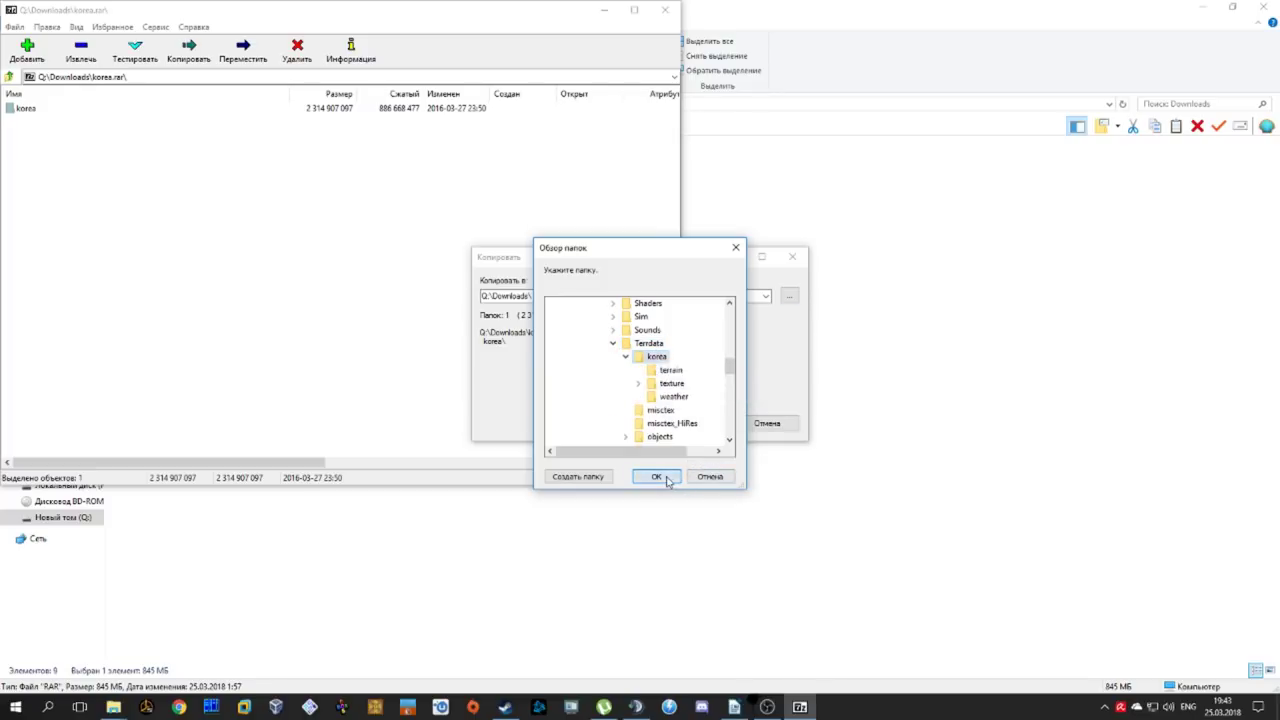
click(665, 479)
click(695, 428)
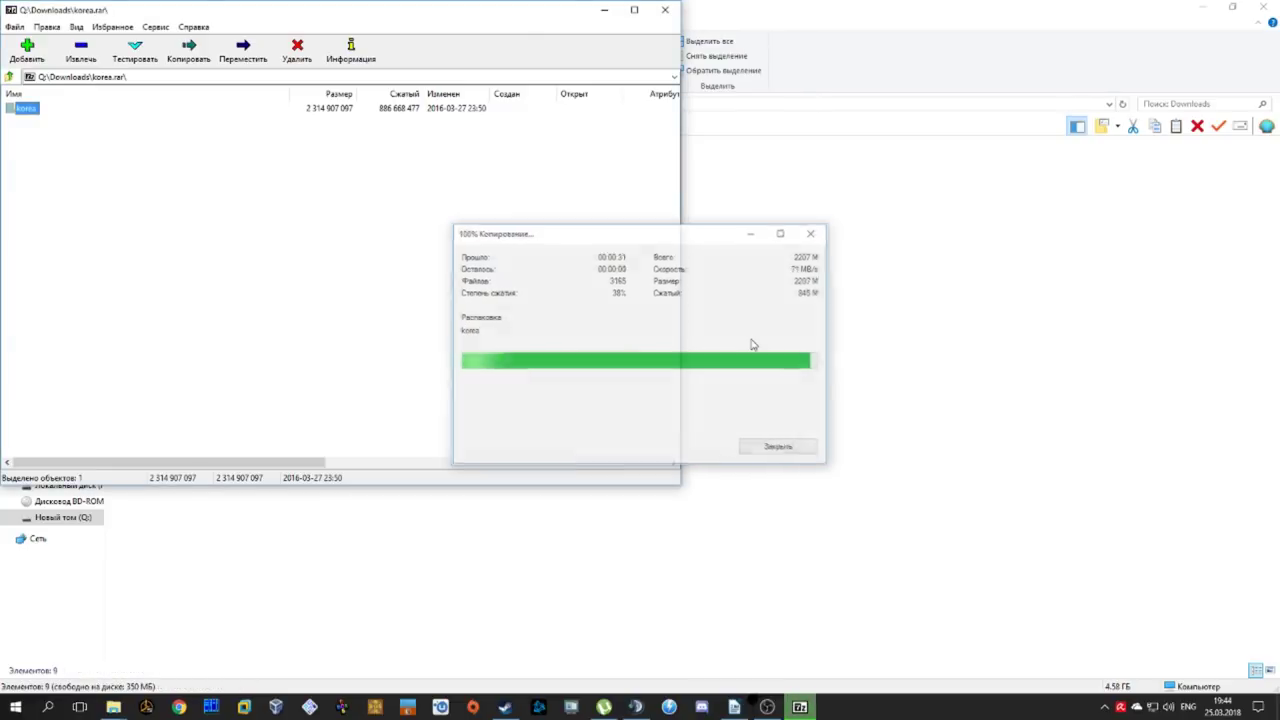
click(664, 12)
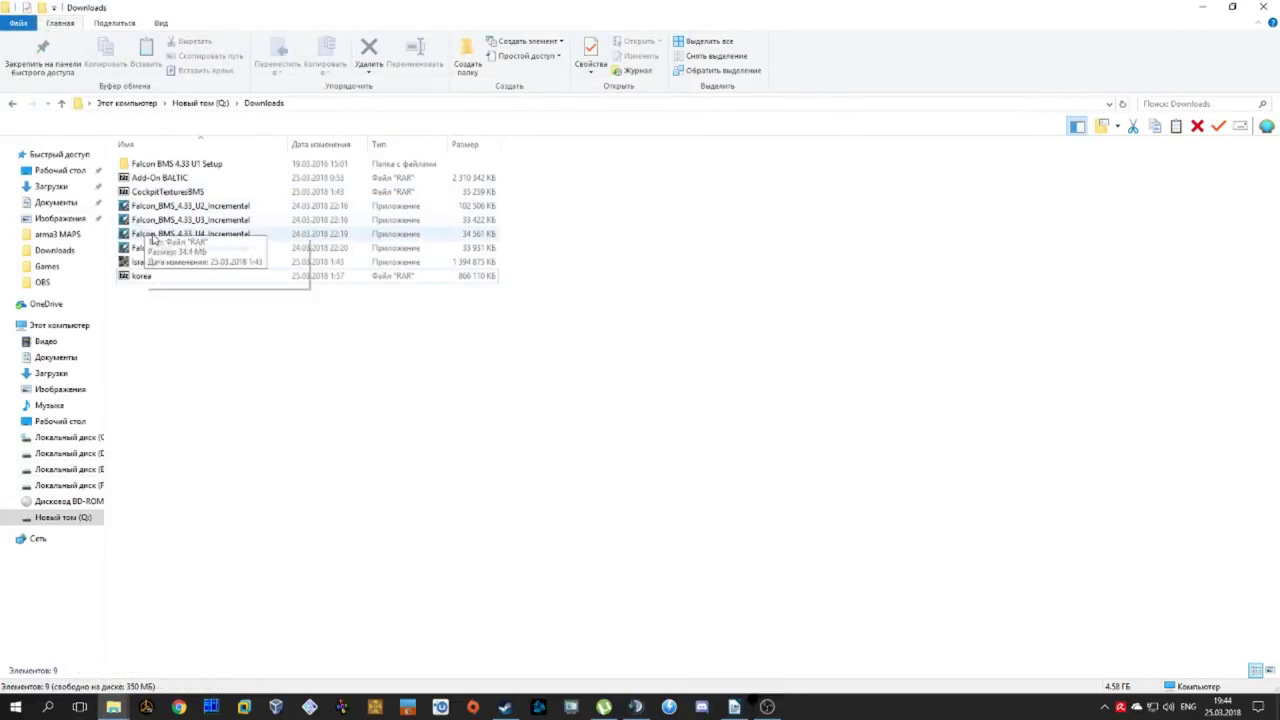
Step: Open the CockpitTexturesBMS archive and start extracting only the .dds textures, 8001.dds through 8013.dds, from its folder
double_click(182, 195)
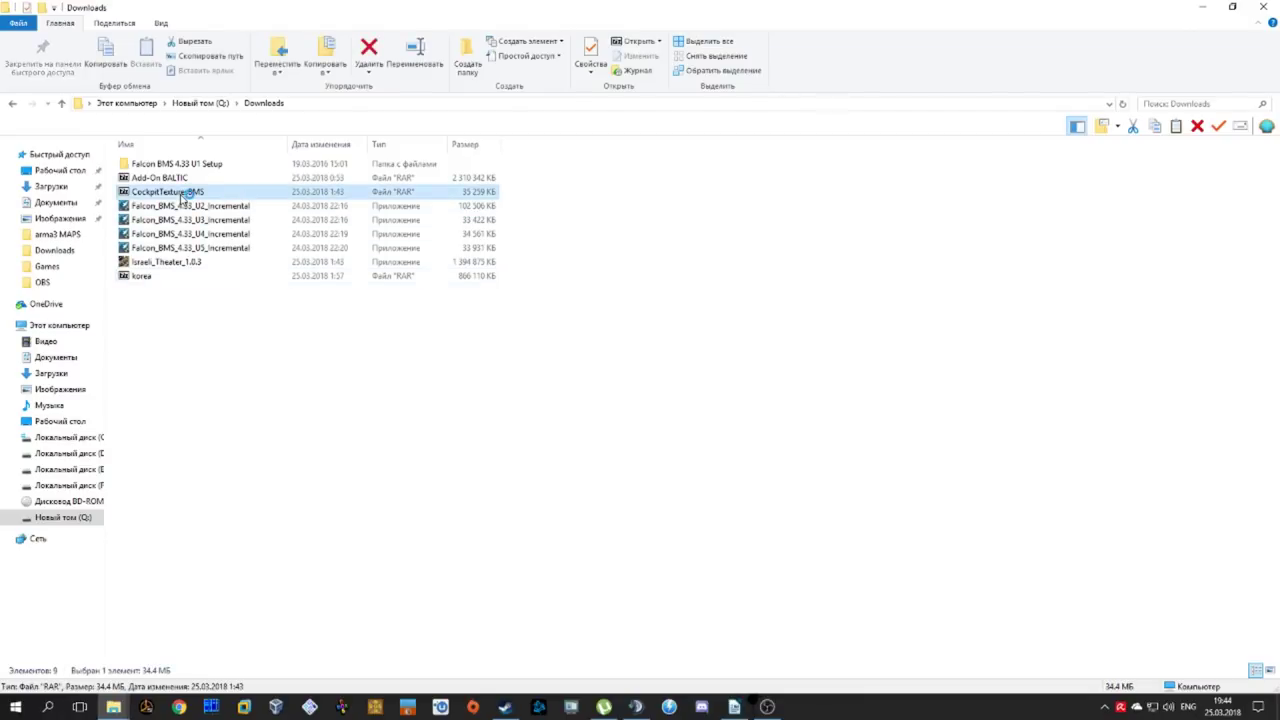
click(48, 112)
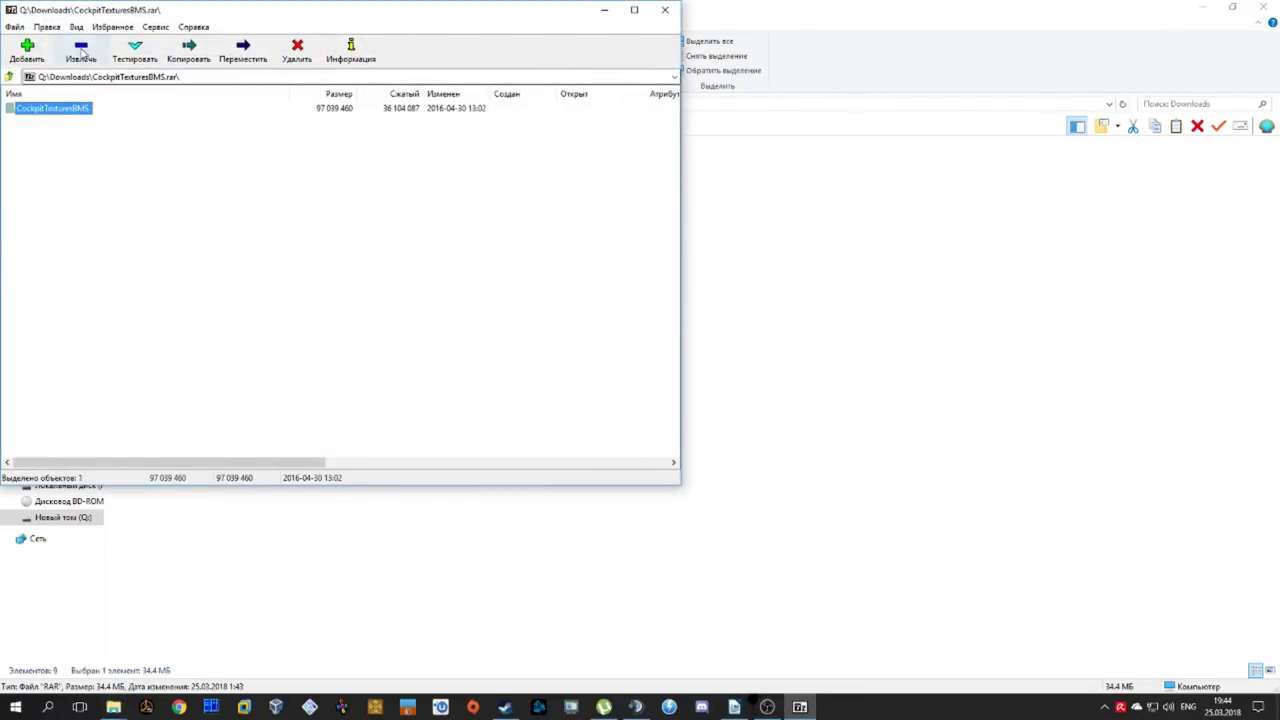
double_click(76, 111)
drag(98, 304, 10, 128)
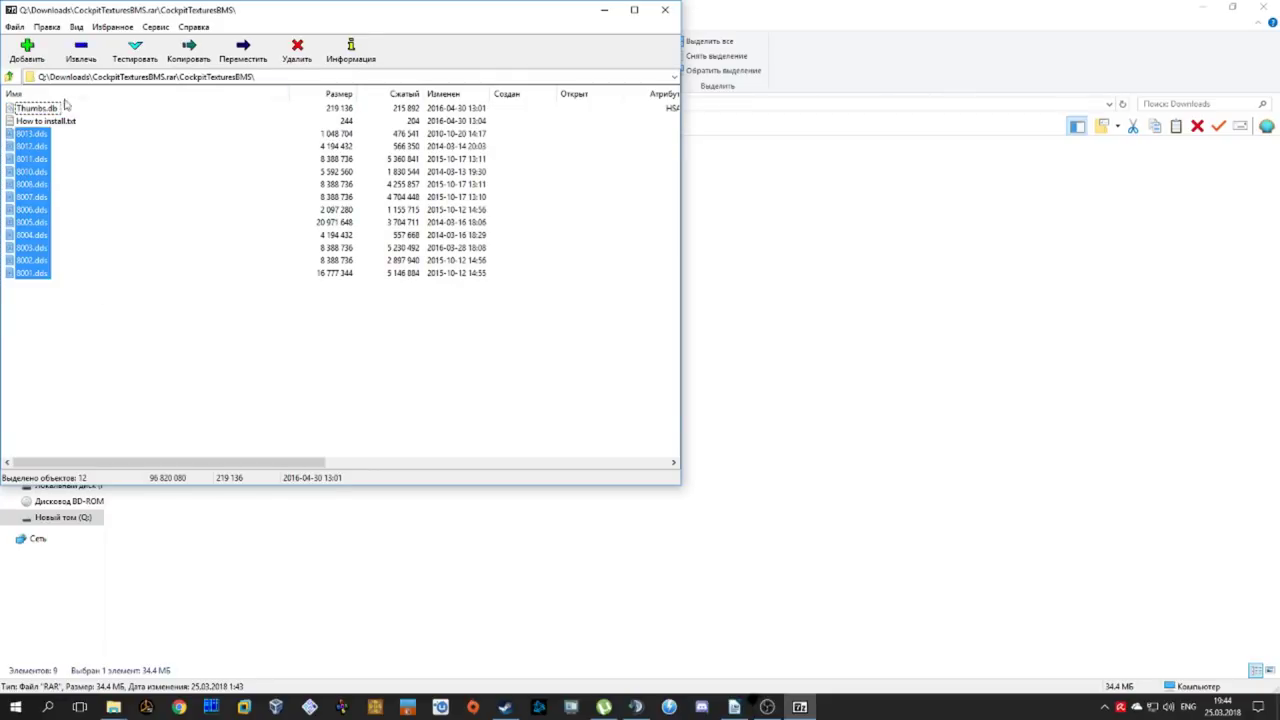
click(81, 50)
Step: Extract the cockpit textures into E:\Games\FalconBMS\Data\Terrdata\objects\KoreaObj and close the archive
click(792, 298)
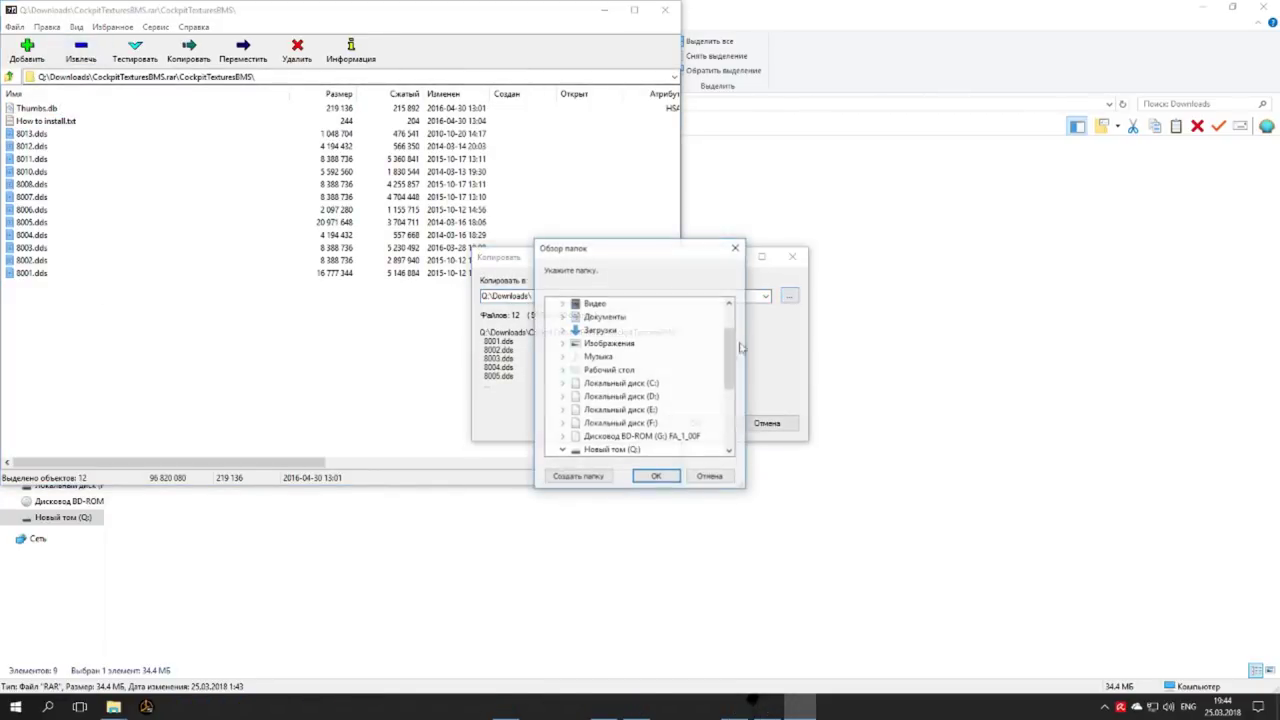
double_click(655, 407)
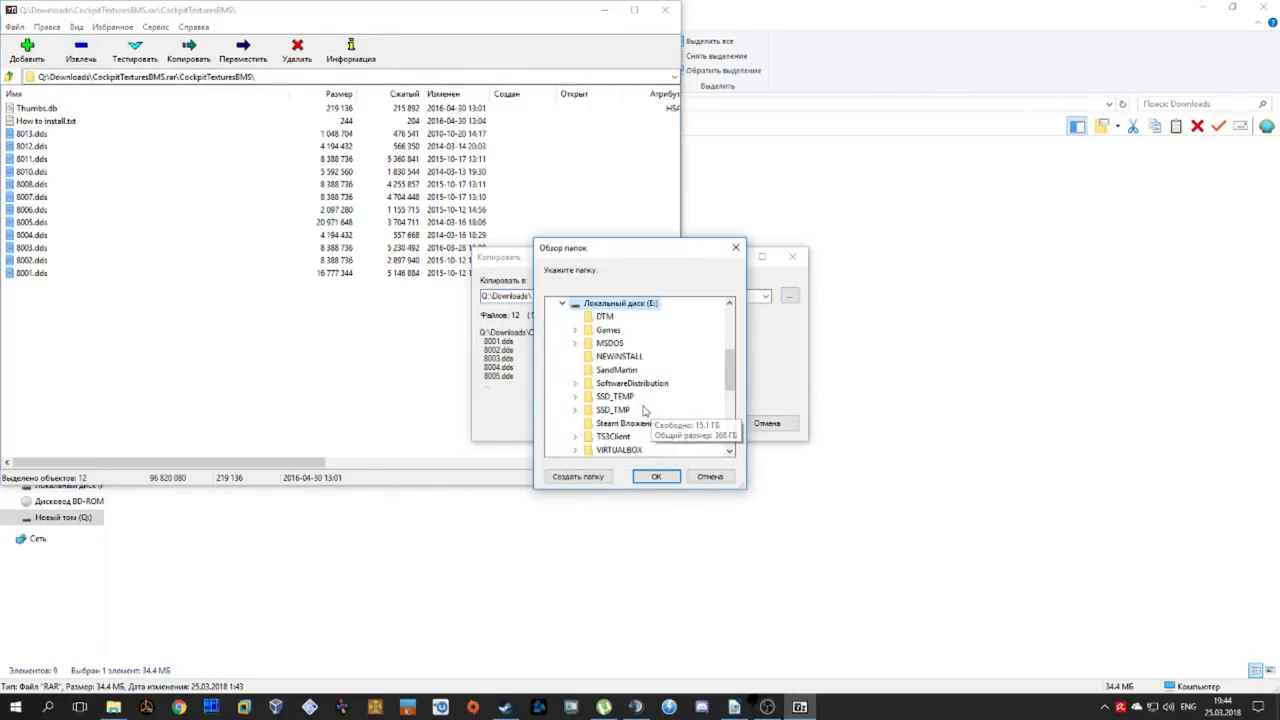
double_click(607, 330)
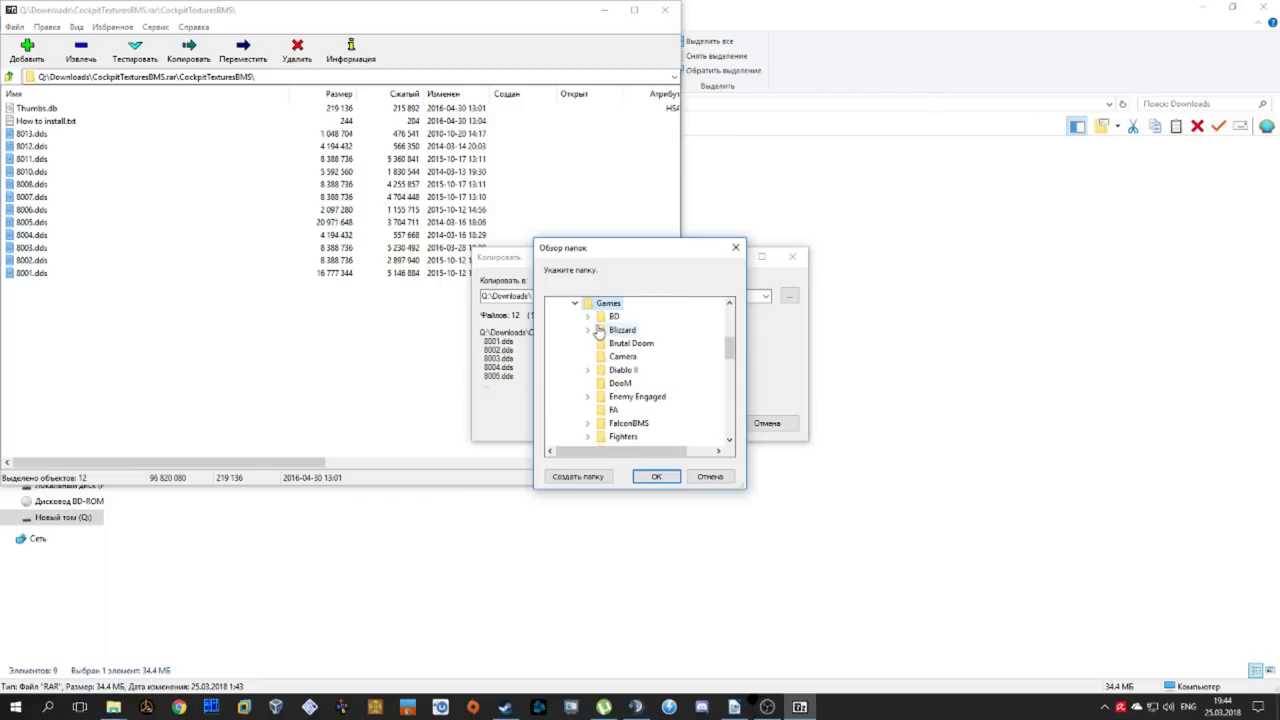
double_click(628, 423)
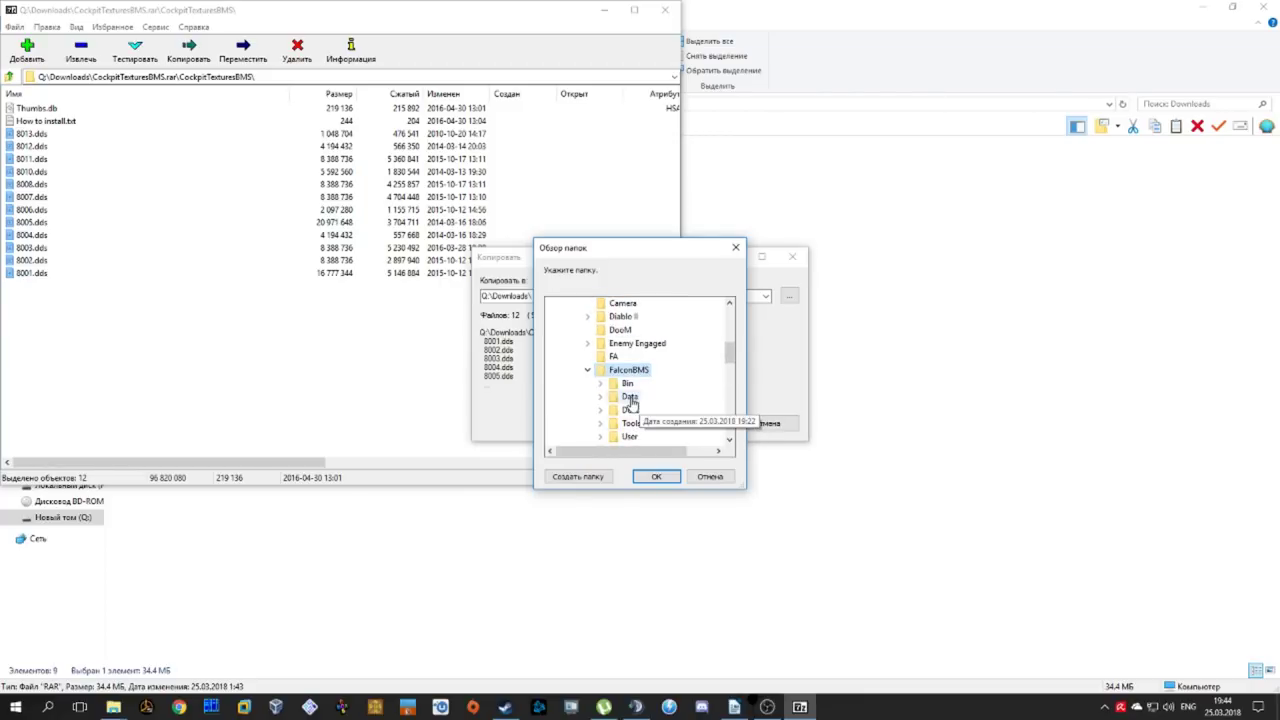
double_click(630, 398)
scroll(660, 430, down, 5)
double_click(648, 343)
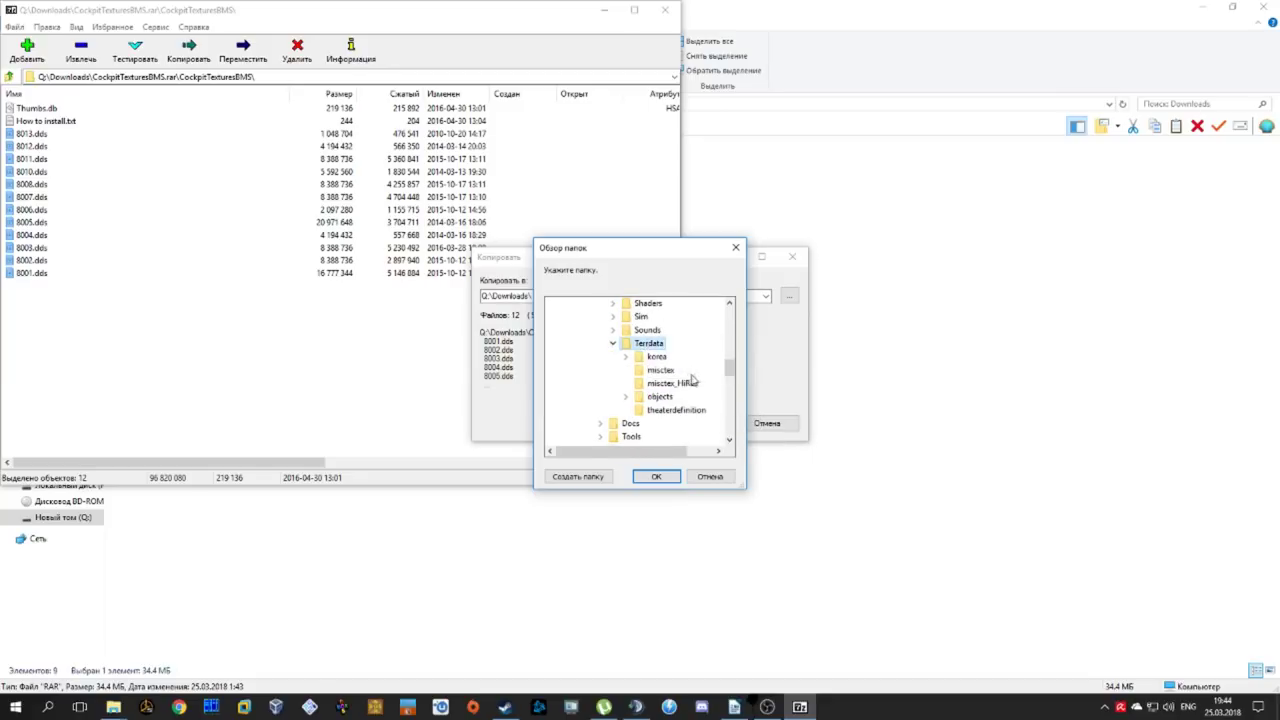
double_click(662, 396)
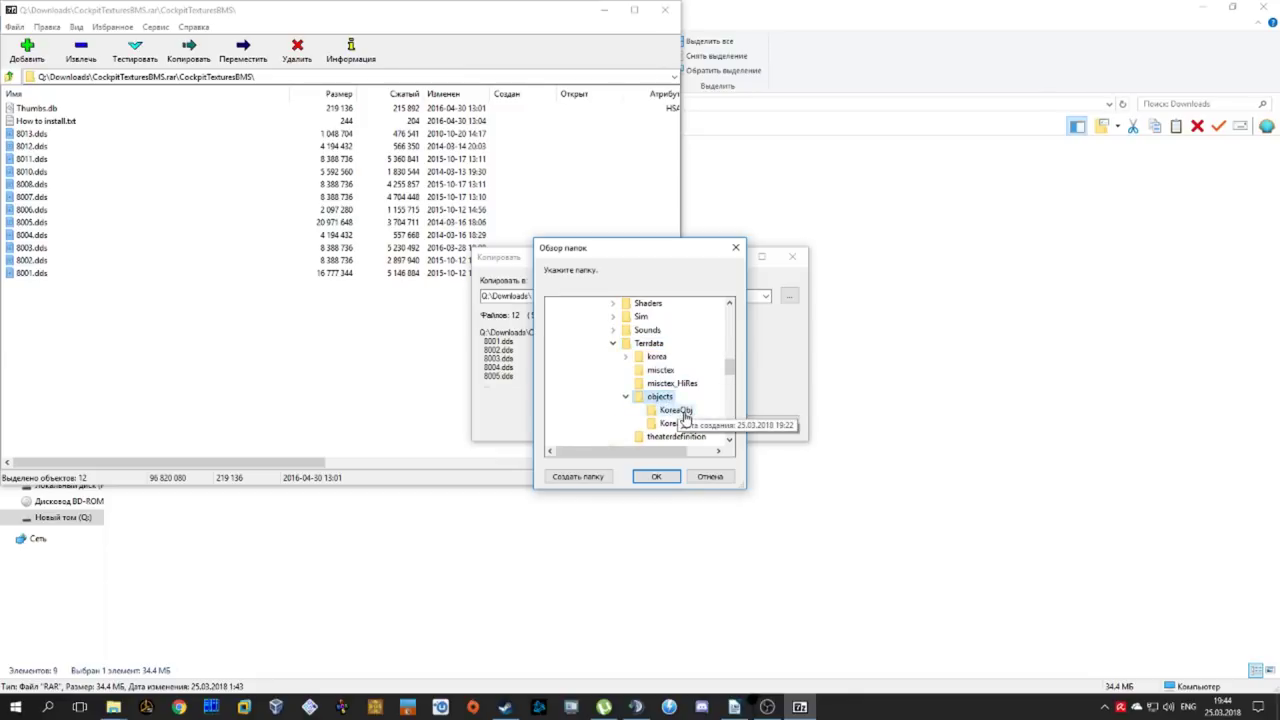
click(684, 412)
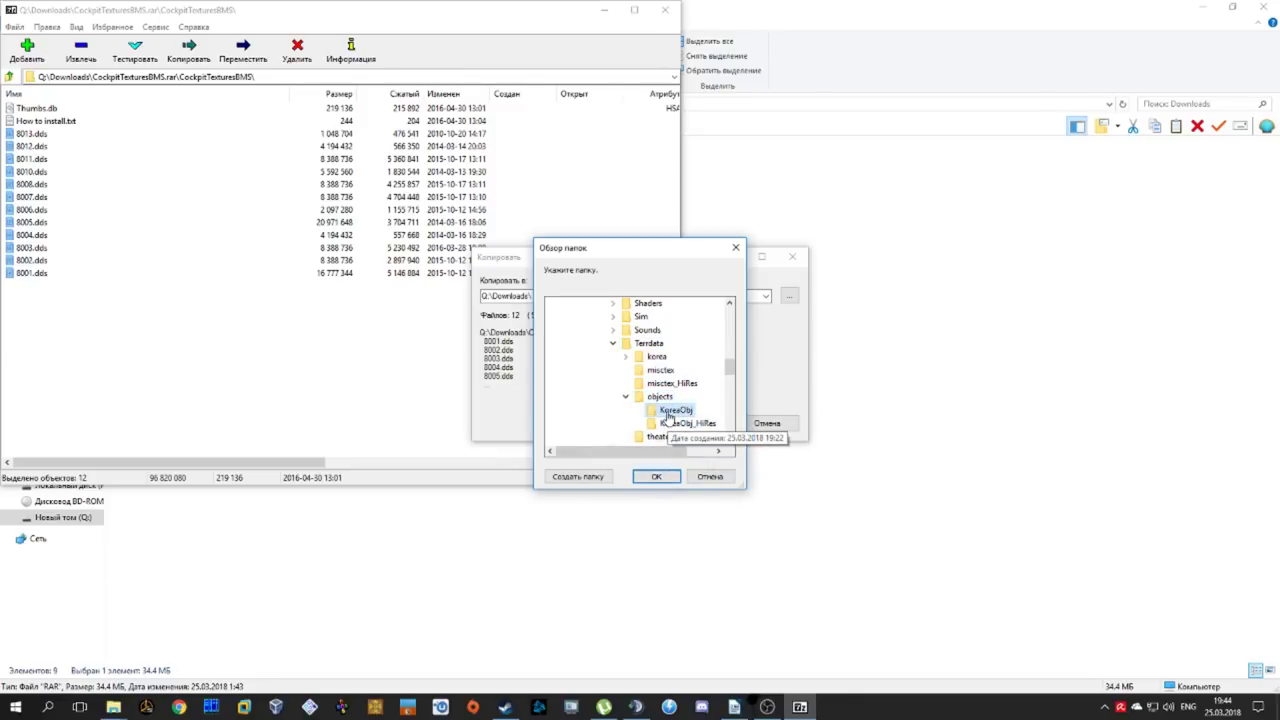
click(656, 476)
click(700, 425)
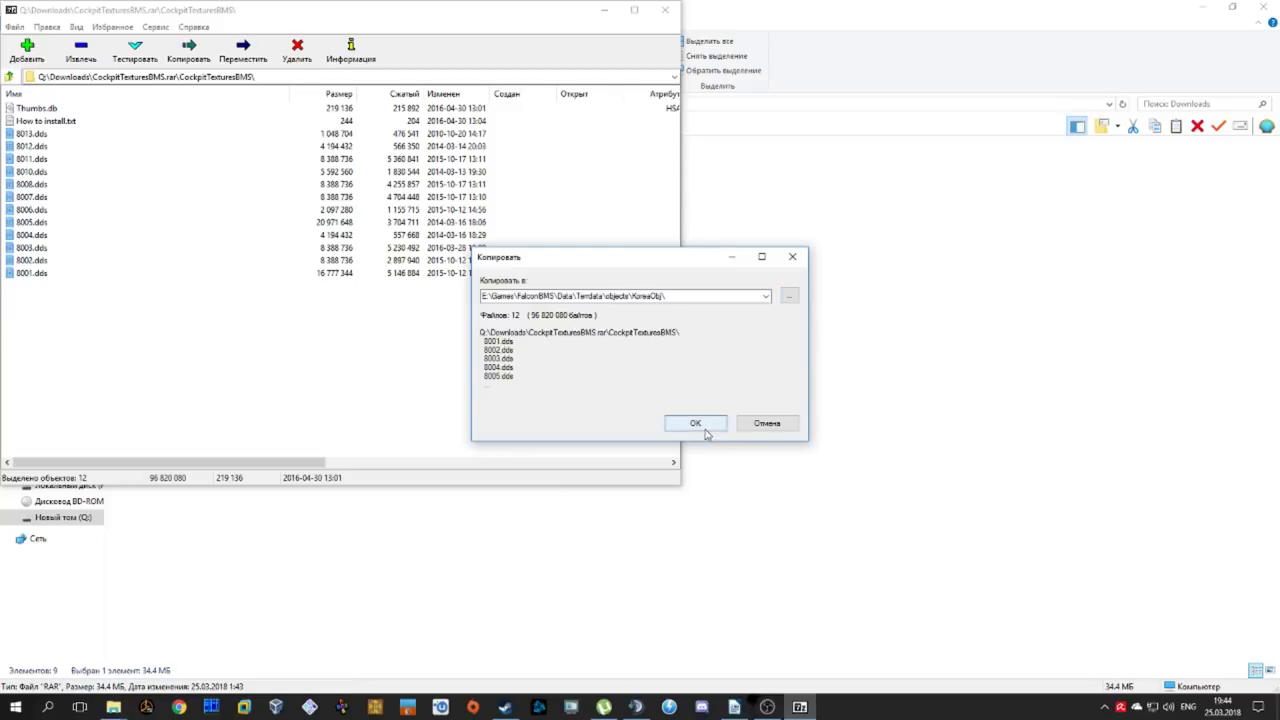
click(645, 428)
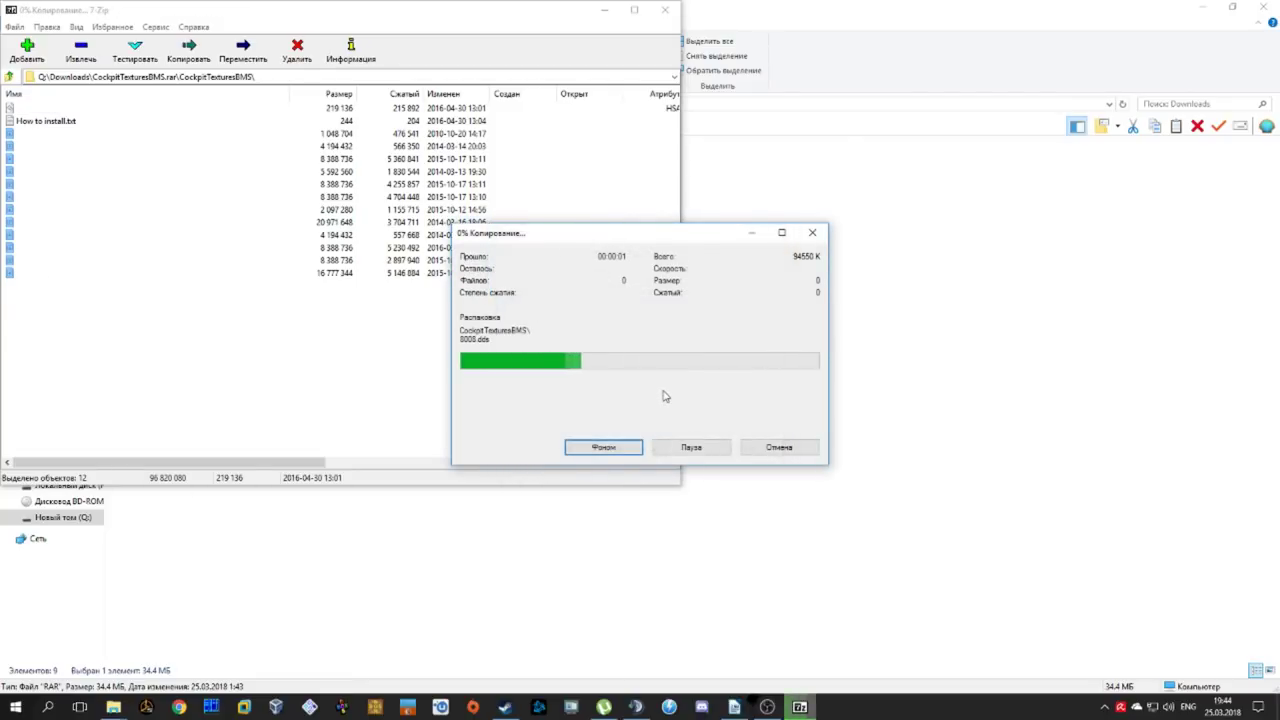
click(665, 9)
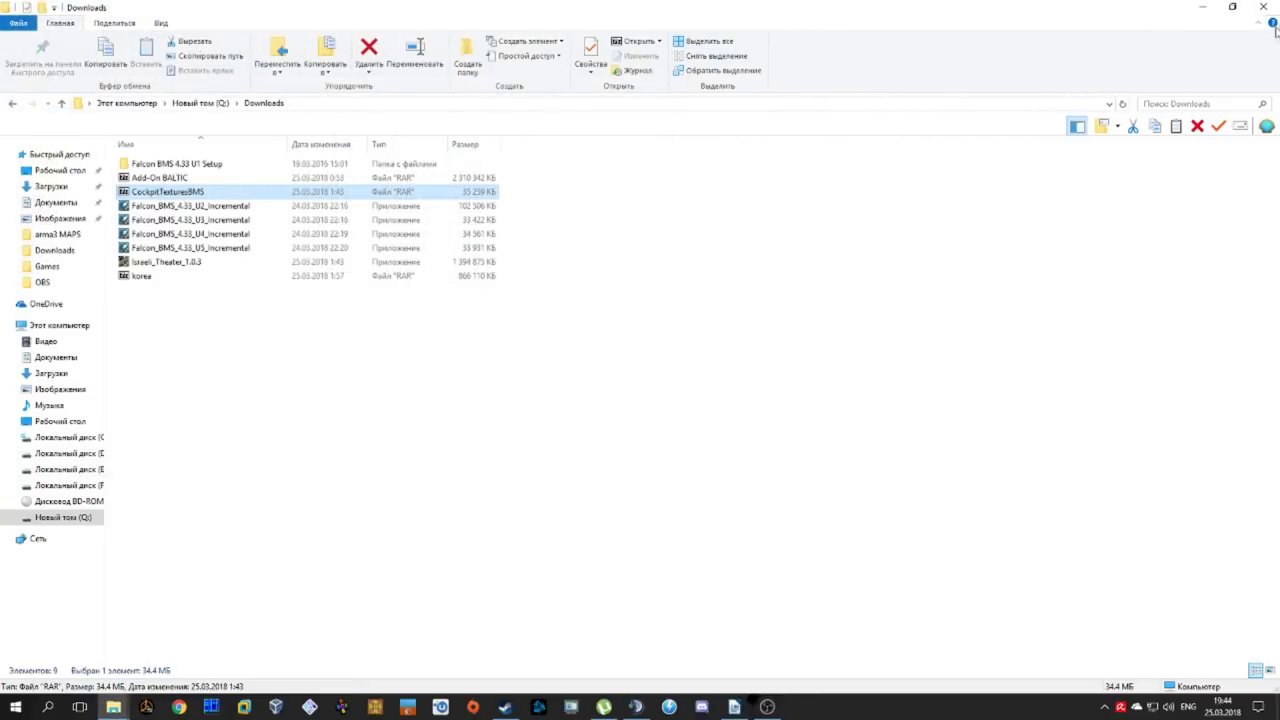
Step: Go to the FalconBMS installation folder under Games on drive E
click(111, 472)
double_click(145, 177)
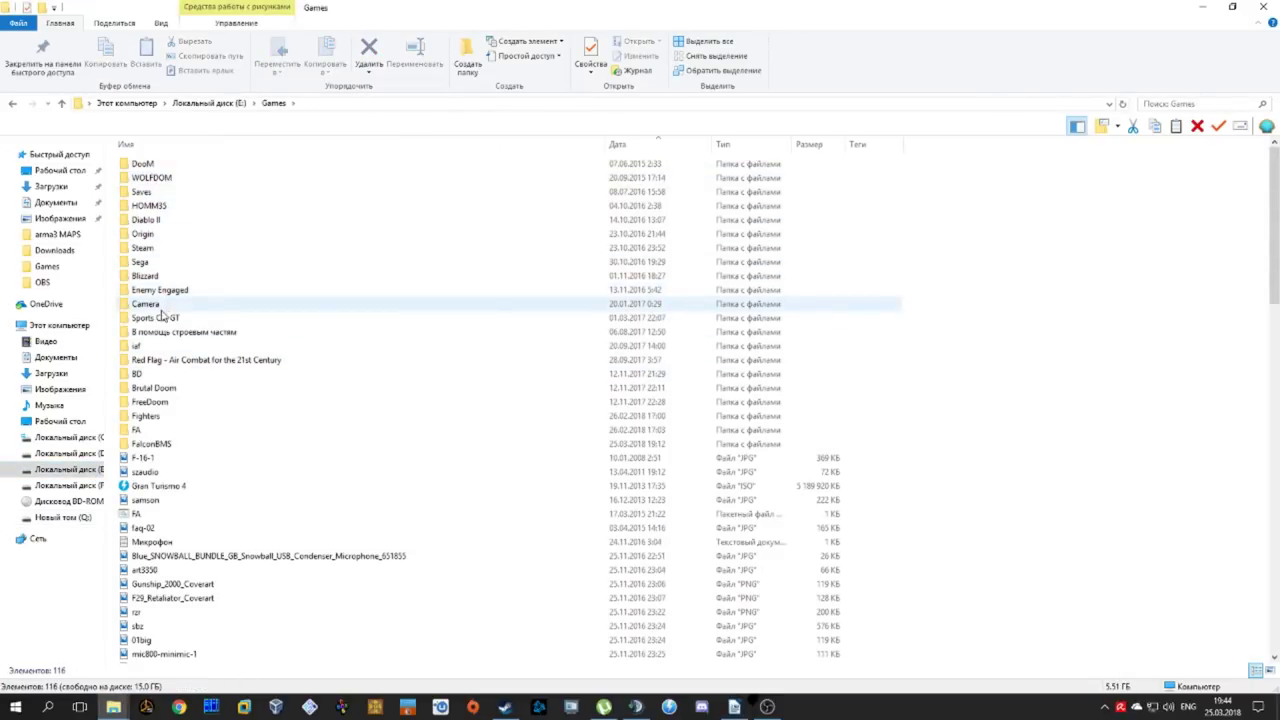
double_click(166, 443)
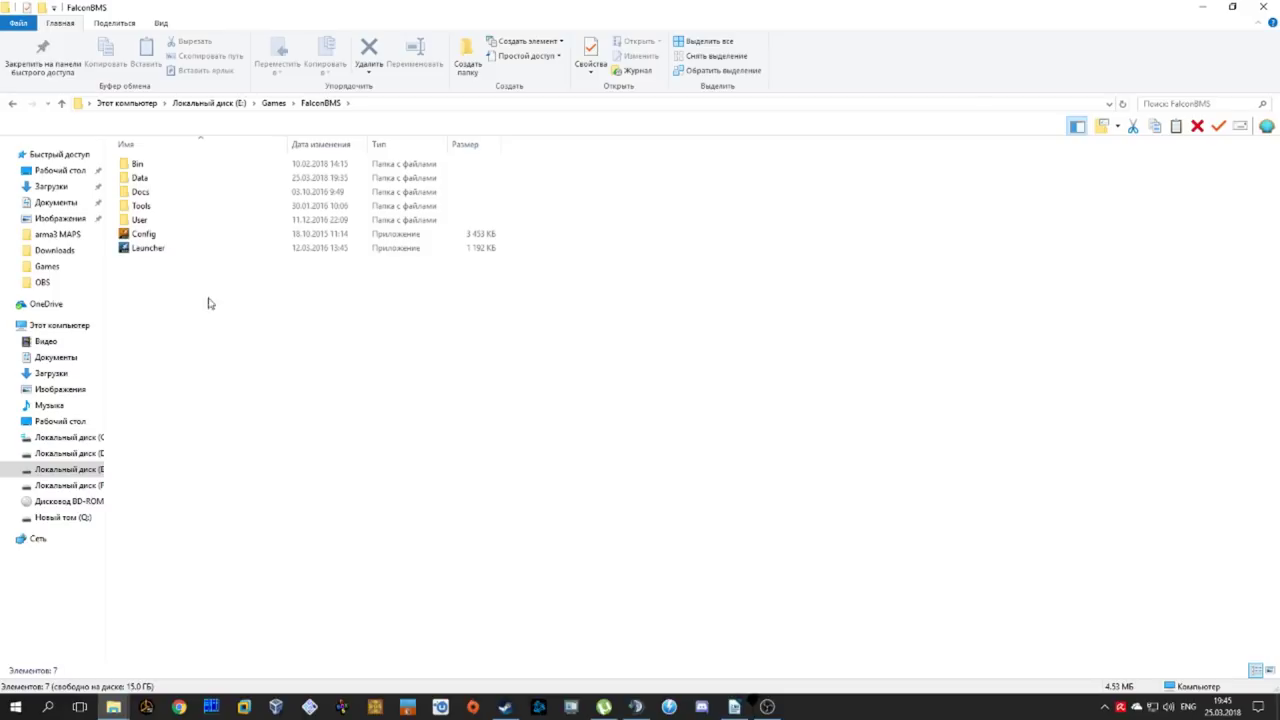
Step: Open Configuration from the Falcon BMS launcher, review the Hardware and Shaders options, and exit the configuration
click(145, 708)
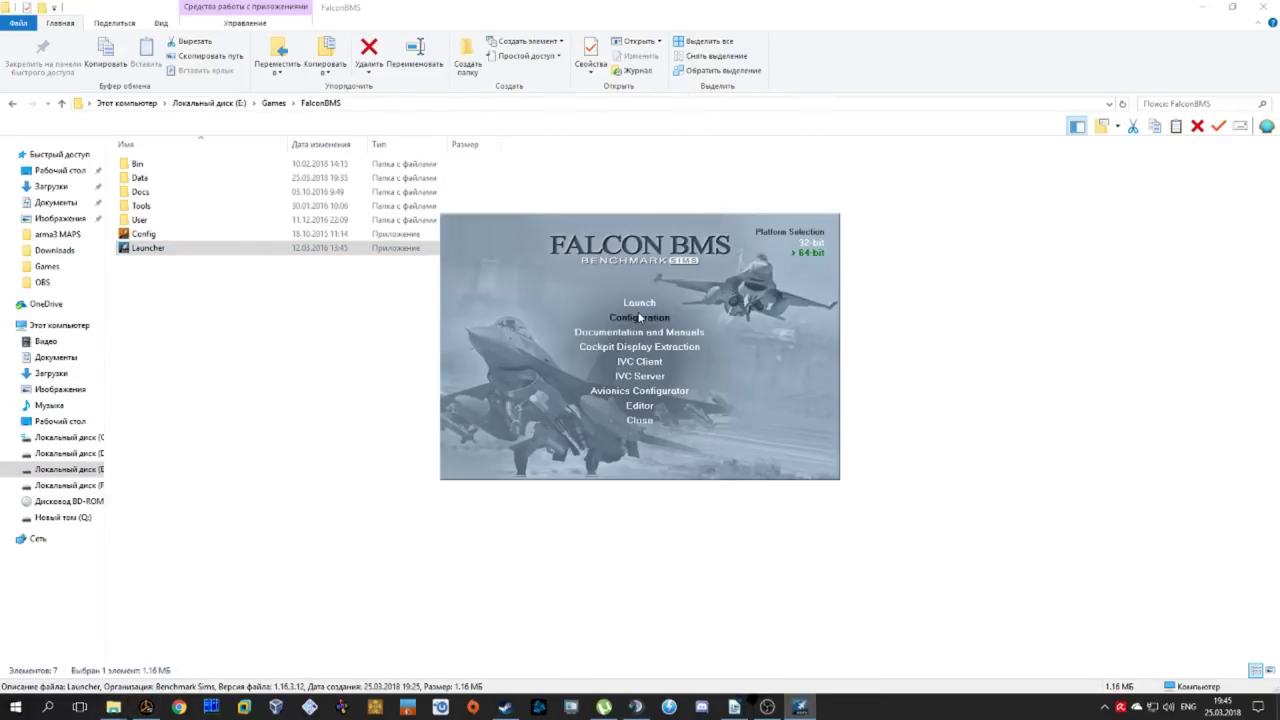
click(640, 317)
scroll(517, 491, down, 2)
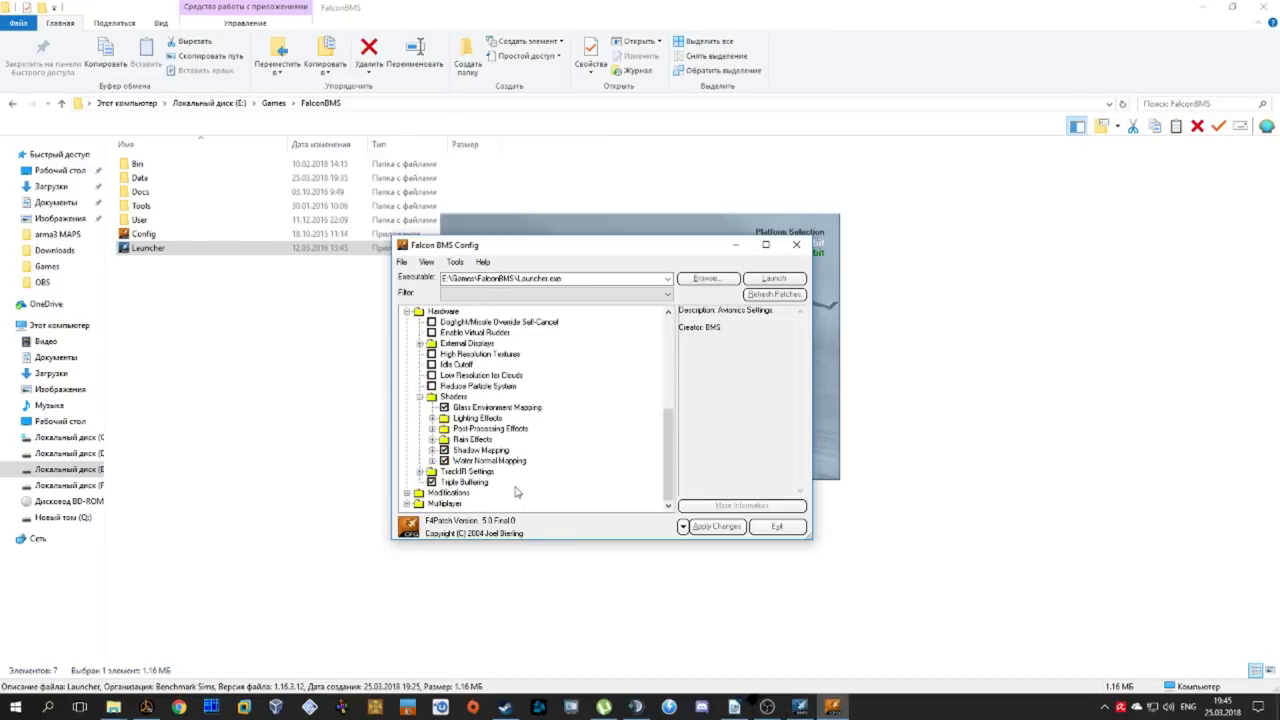
scroll(422, 400, up, 4)
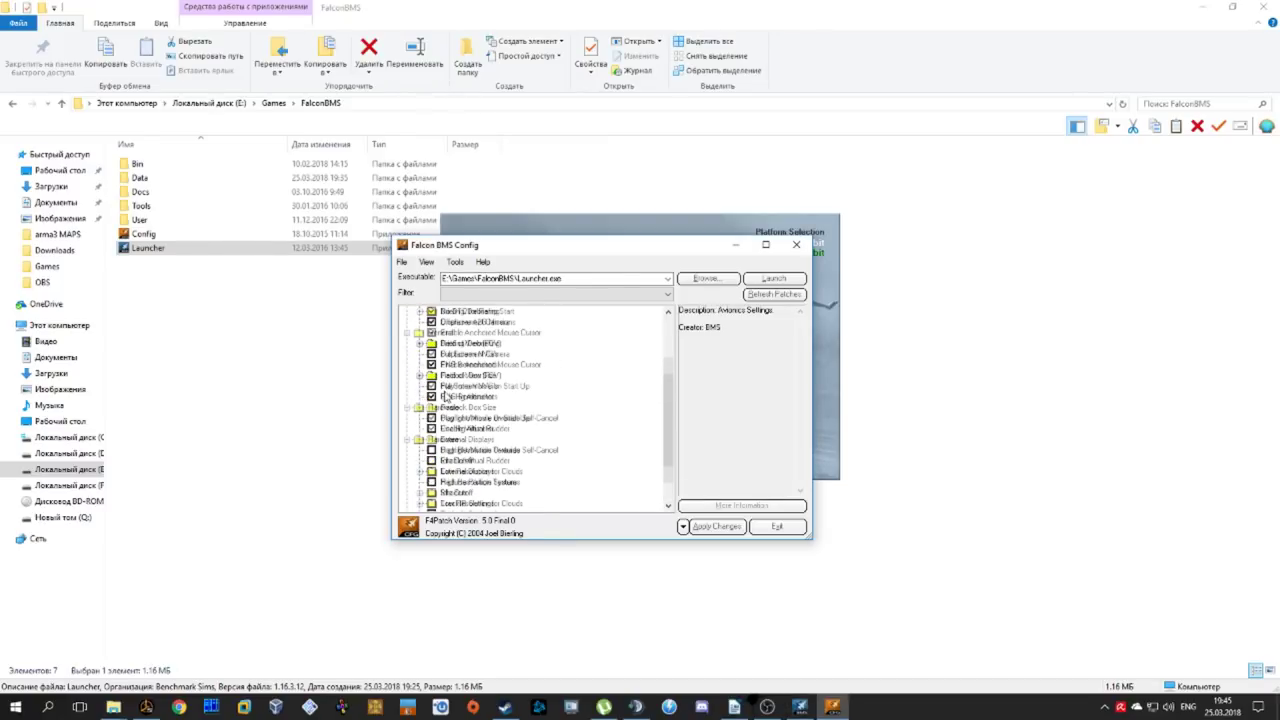
scroll(497, 466, down, 2)
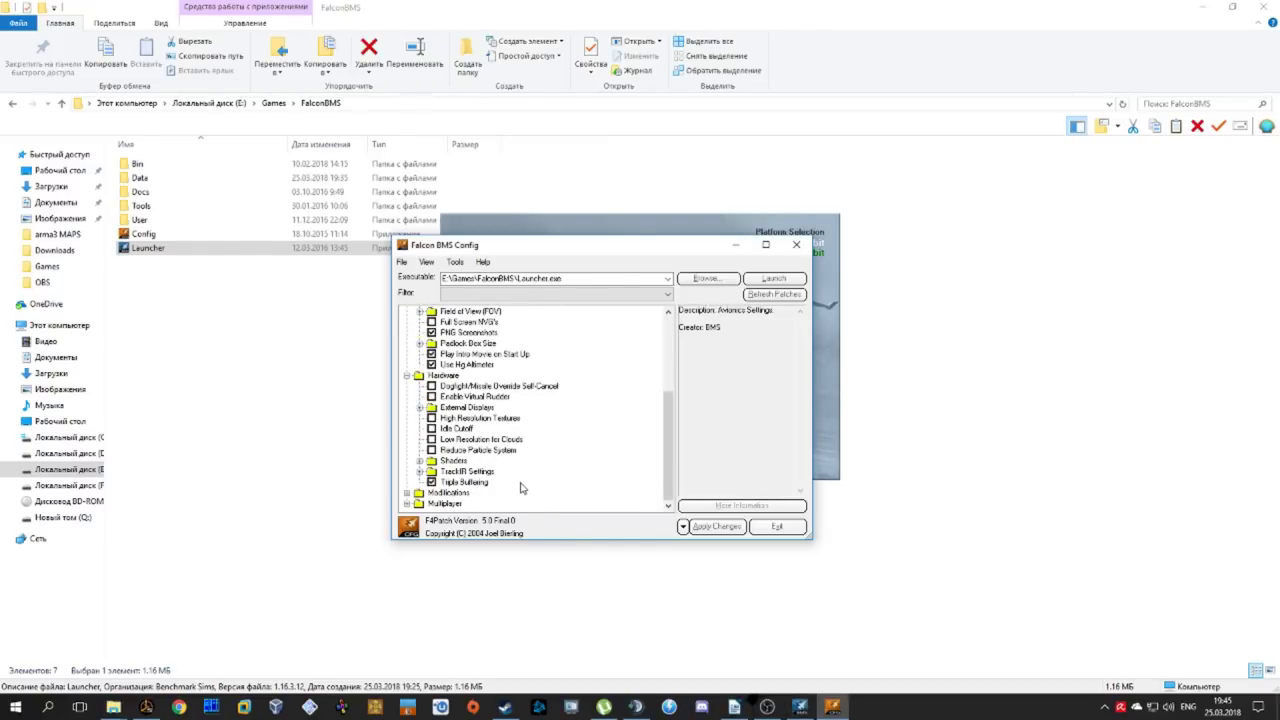
click(445, 428)
click(777, 526)
Step: Look over the F-16A Blk 15 PW200 options in the Avionics Configurator, close it, and launch the simulator
click(621, 396)
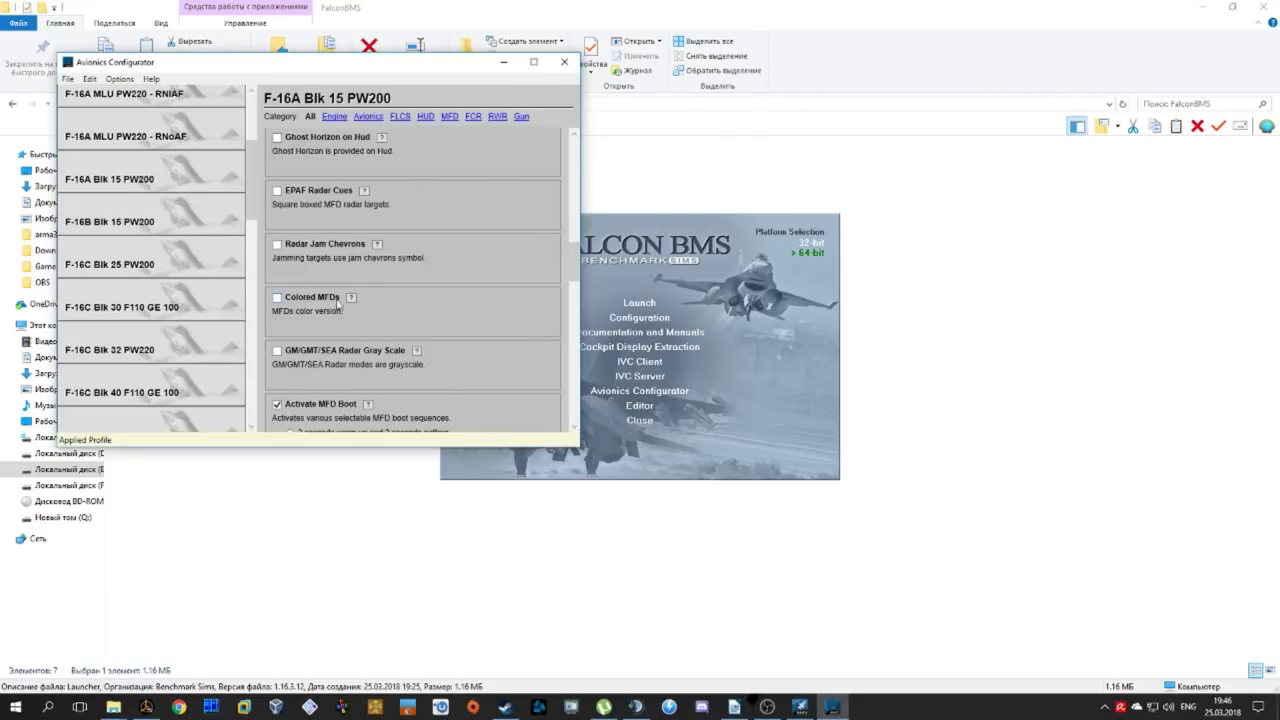
click(564, 61)
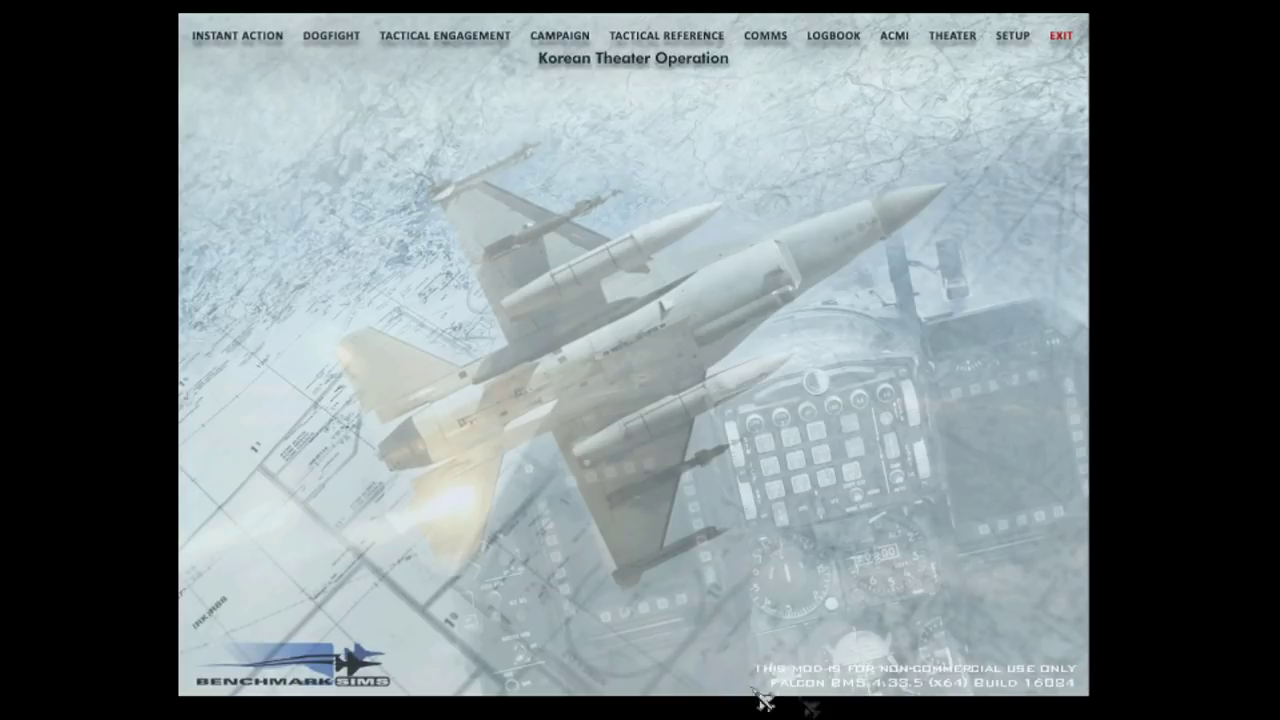
Step: Preview the Baltic and Korea KTO theaters in the theater selection and switch the active theater to Israel
click(968, 38)
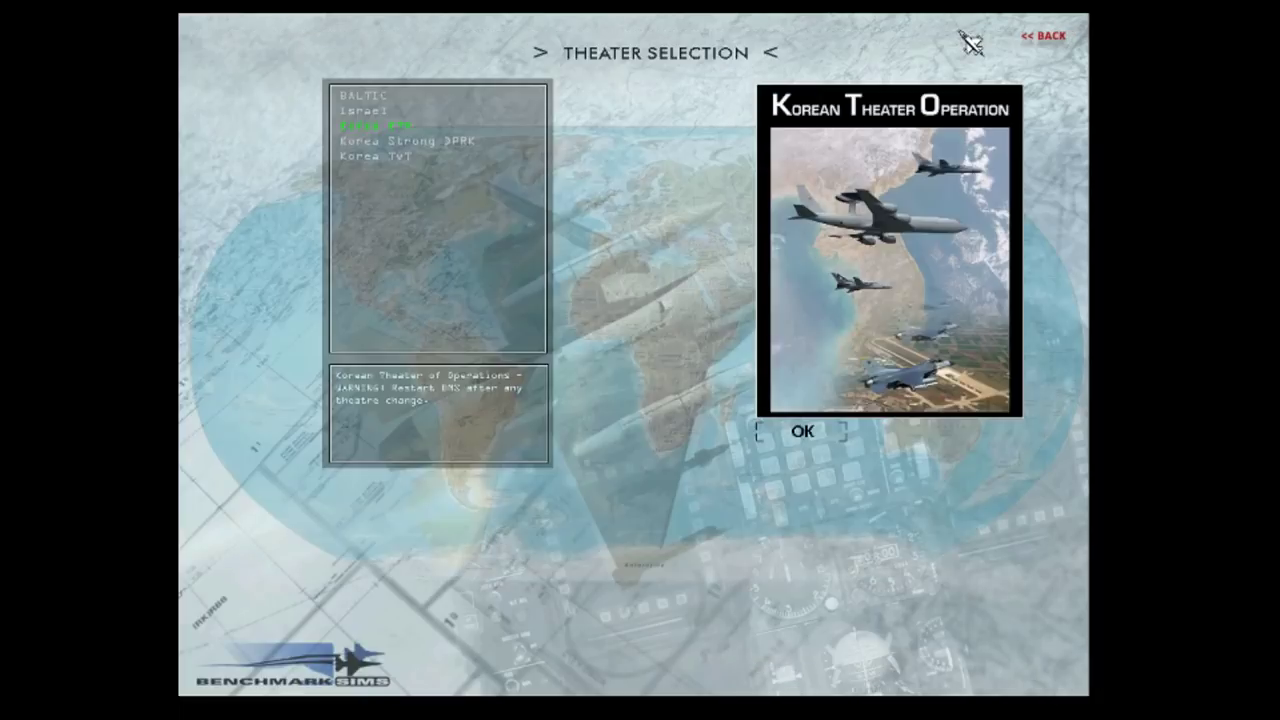
click(364, 96)
click(368, 111)
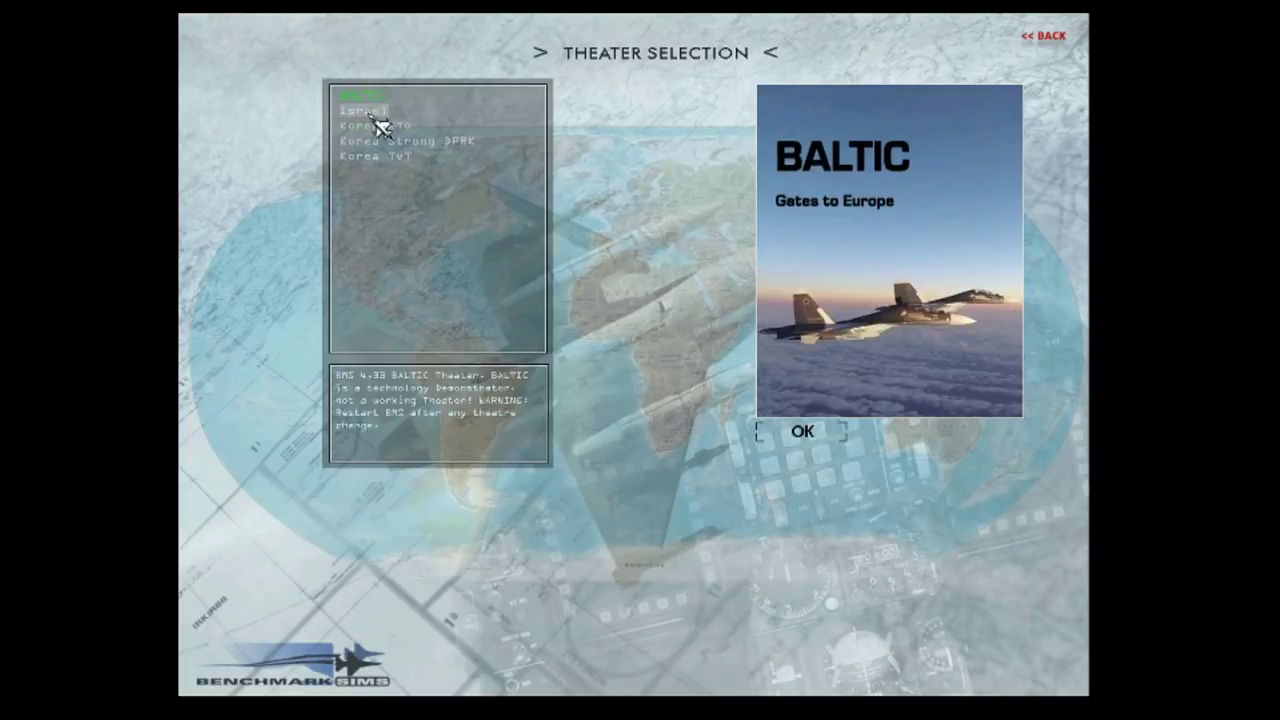
click(370, 127)
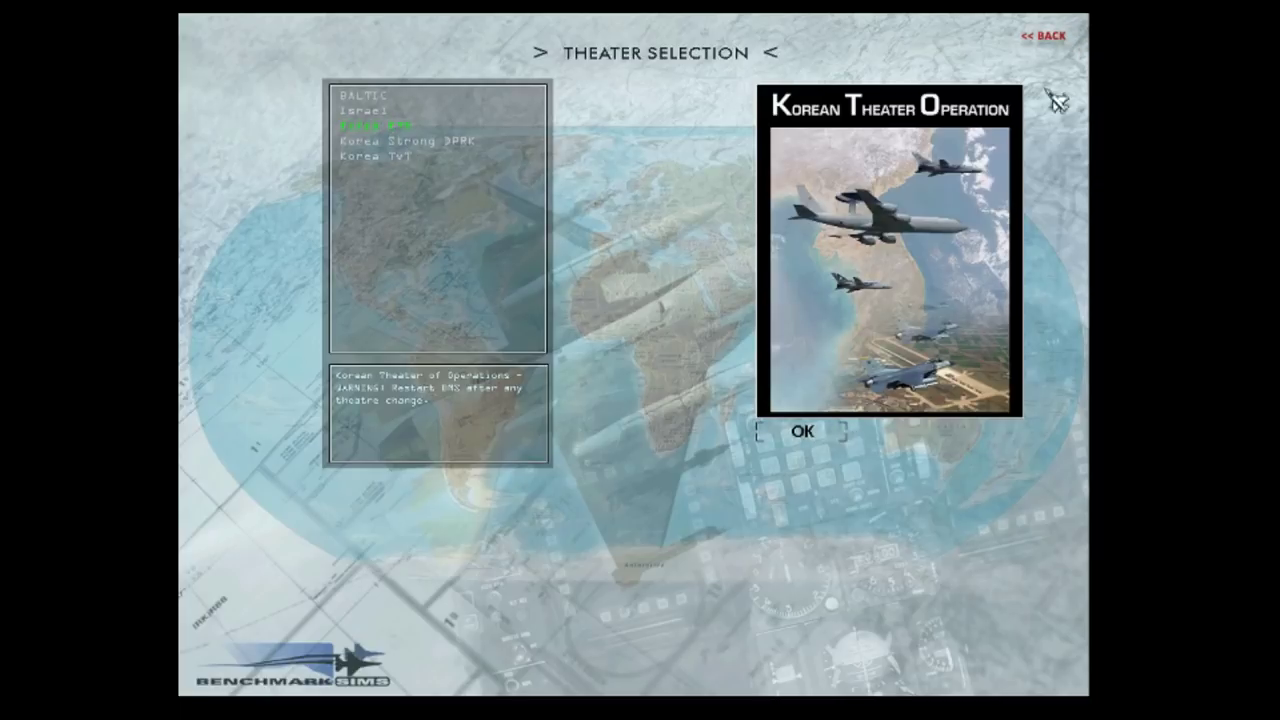
click(368, 110)
click(820, 437)
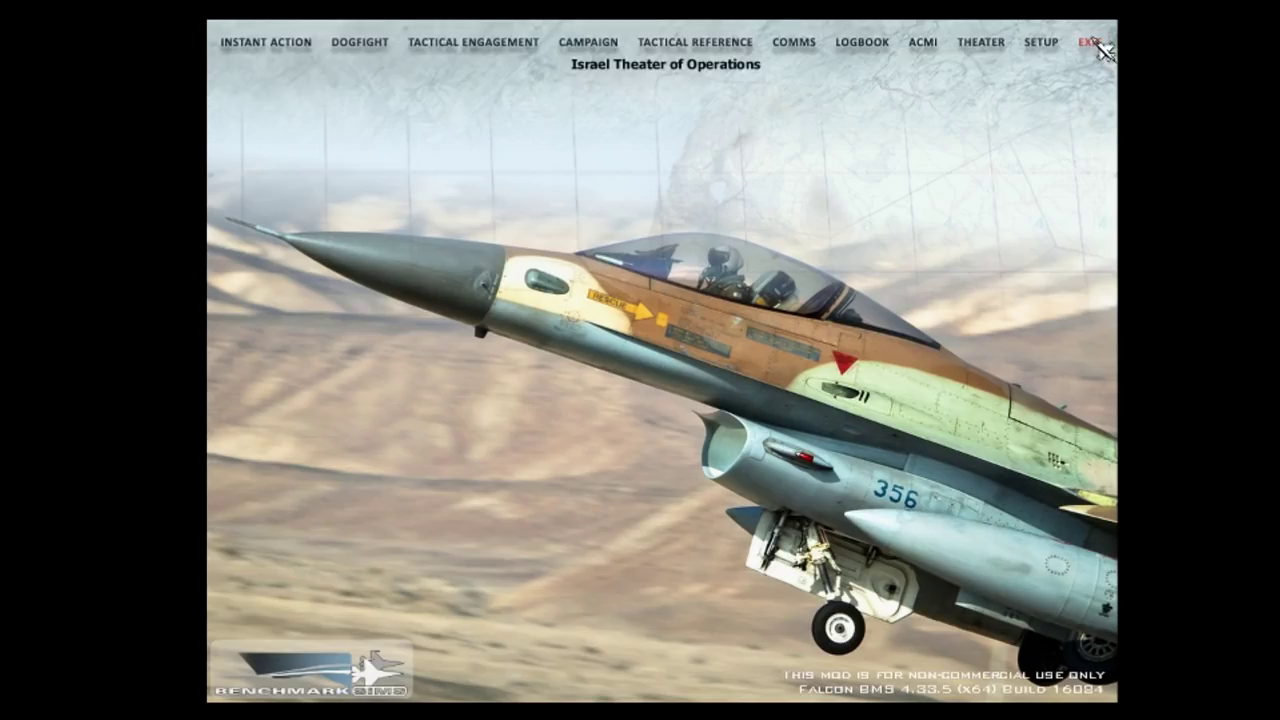
Step: Review the Graphics settings in the simulator setup and enable Smart Scaling in the Simulation settings
click(1041, 43)
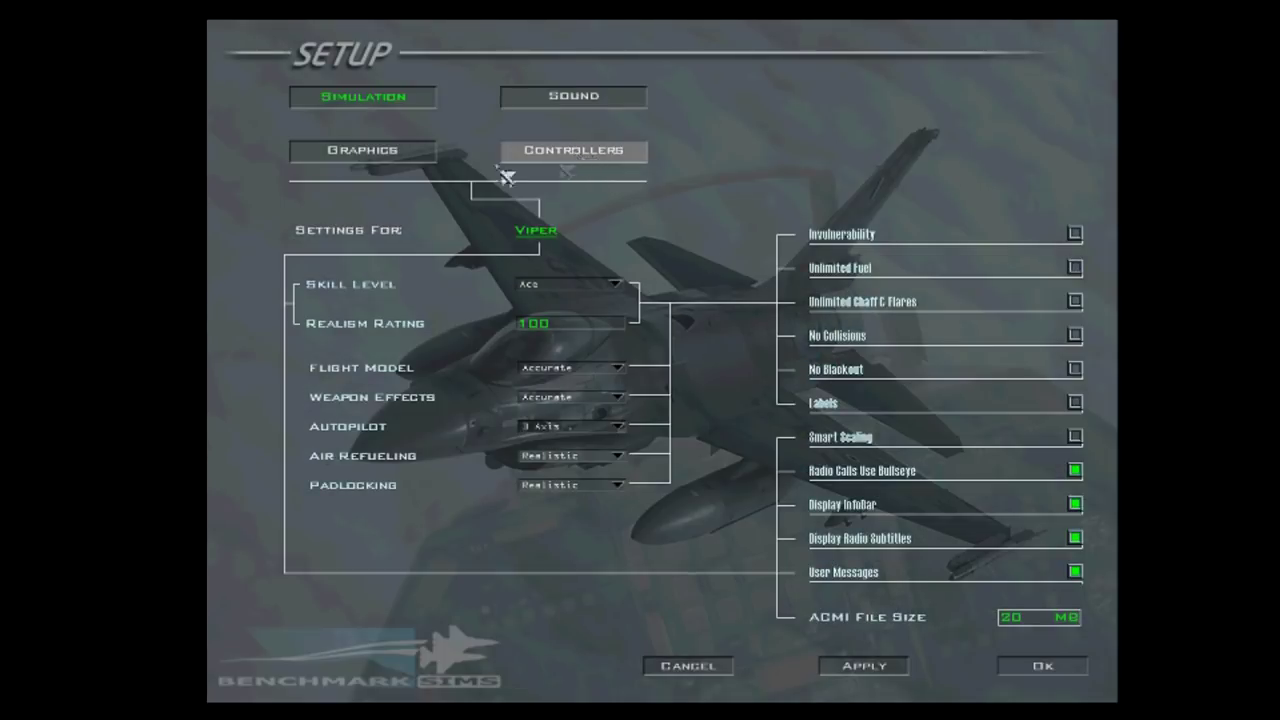
click(347, 163)
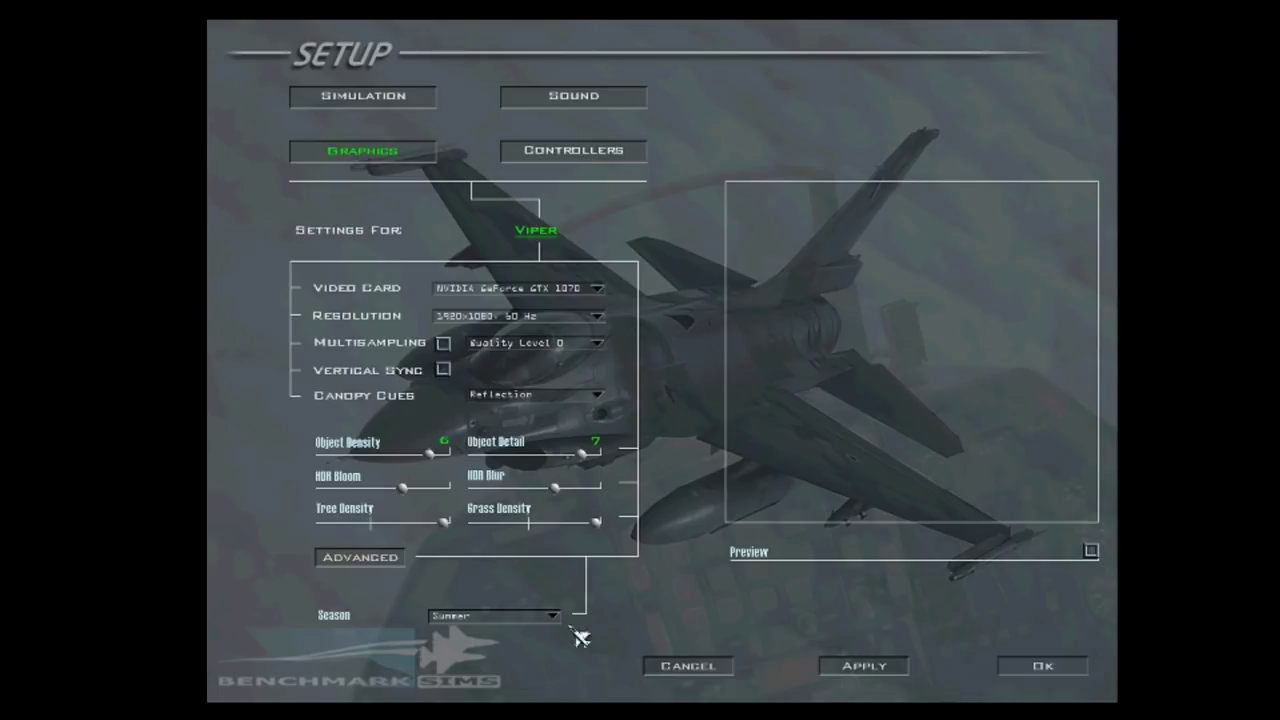
click(340, 100)
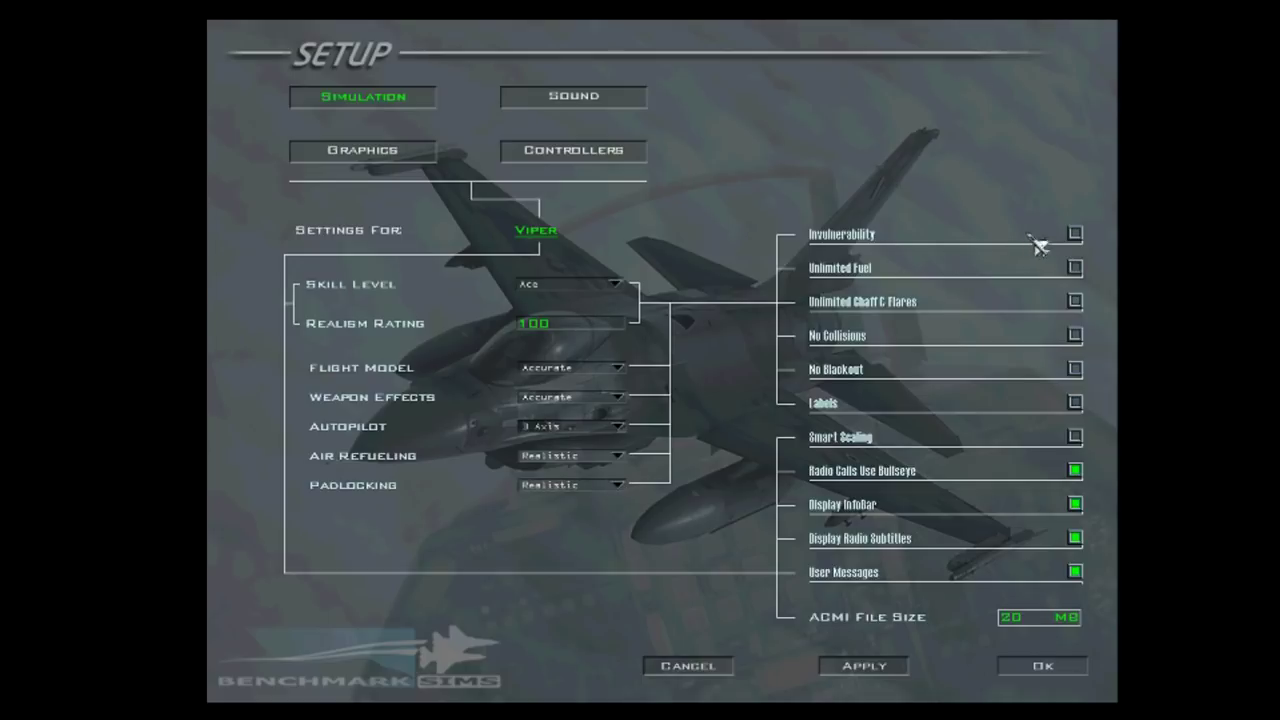
click(1075, 439)
Step: Go to the Controllers settings and select CH Fighterstick USB as the controller
click(535, 158)
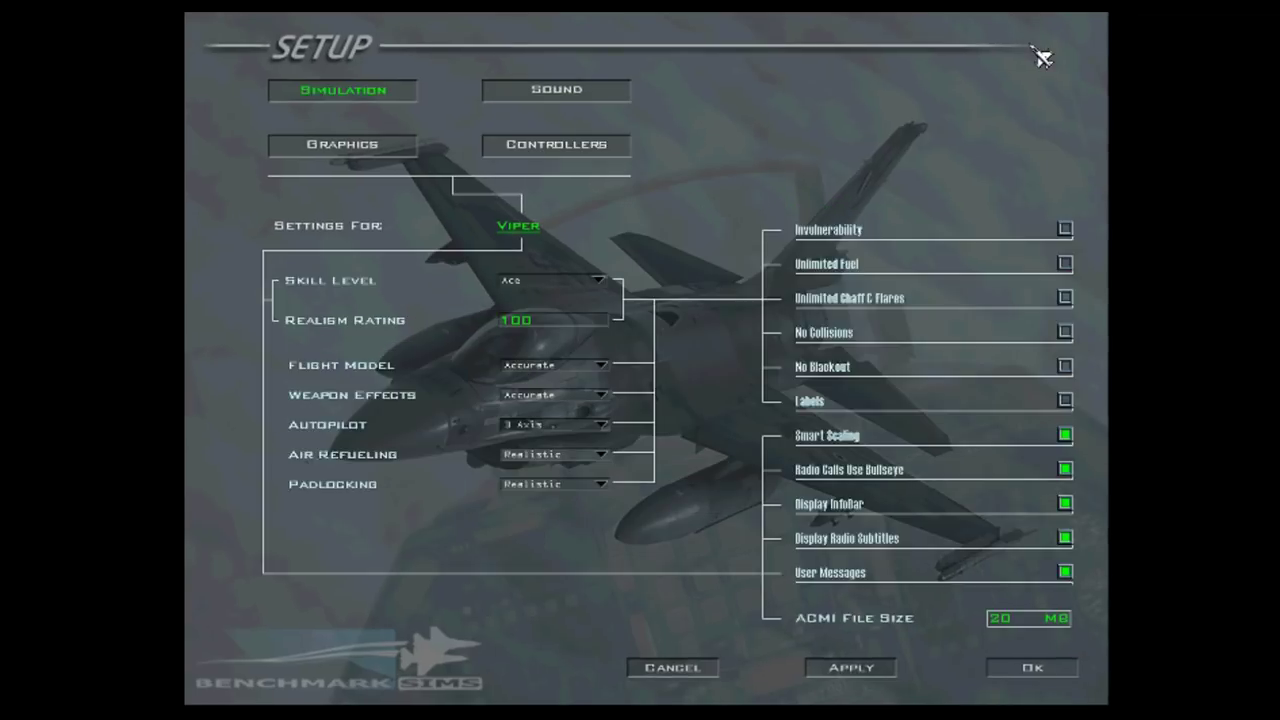
click(551, 152)
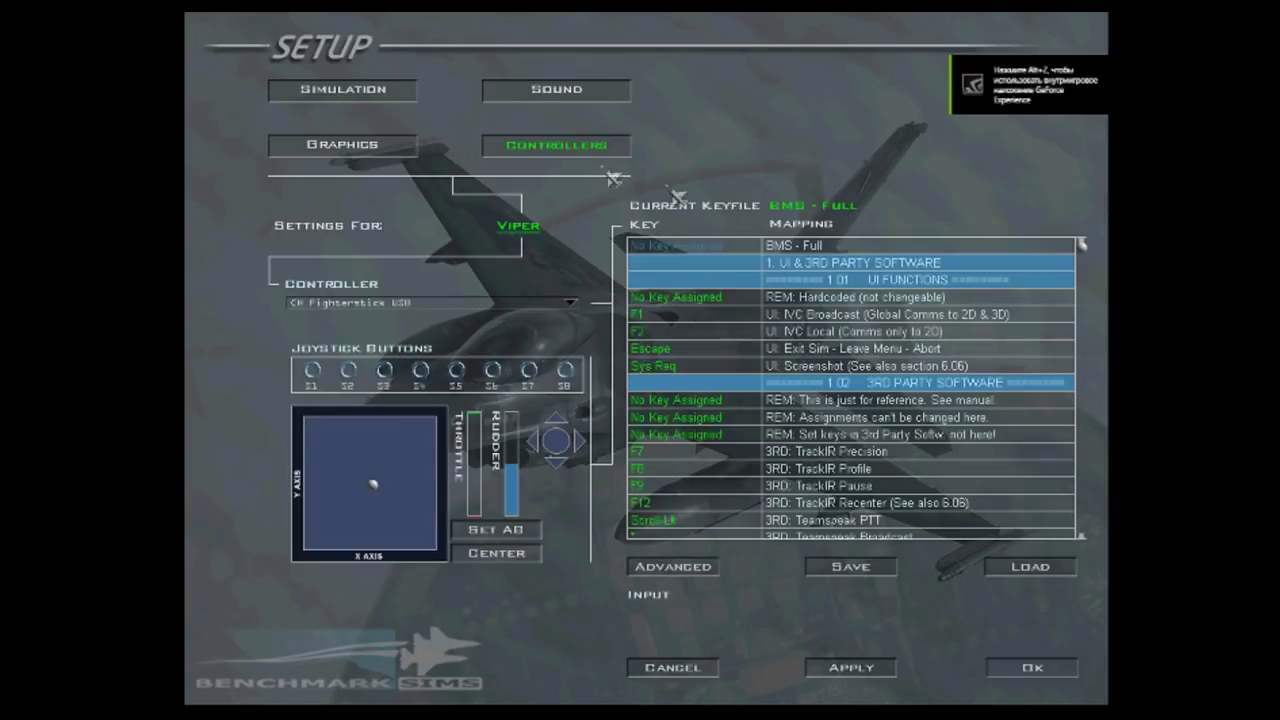
click(578, 310)
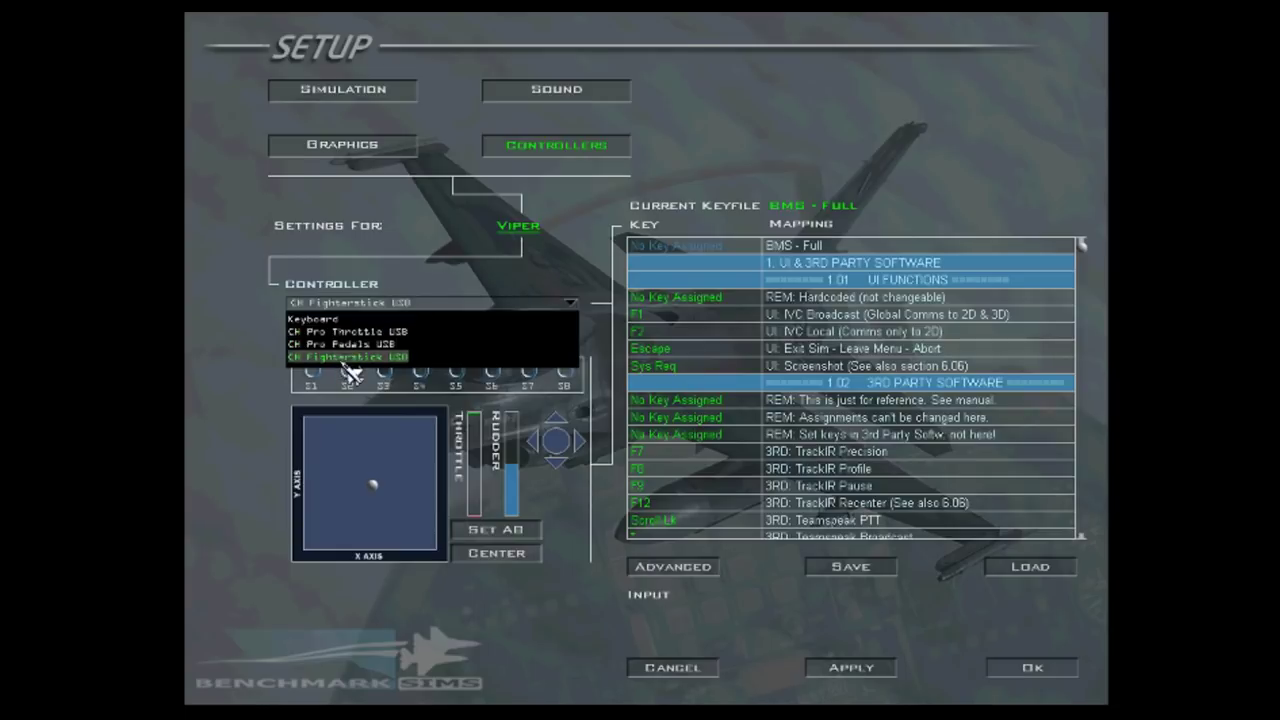
click(345, 358)
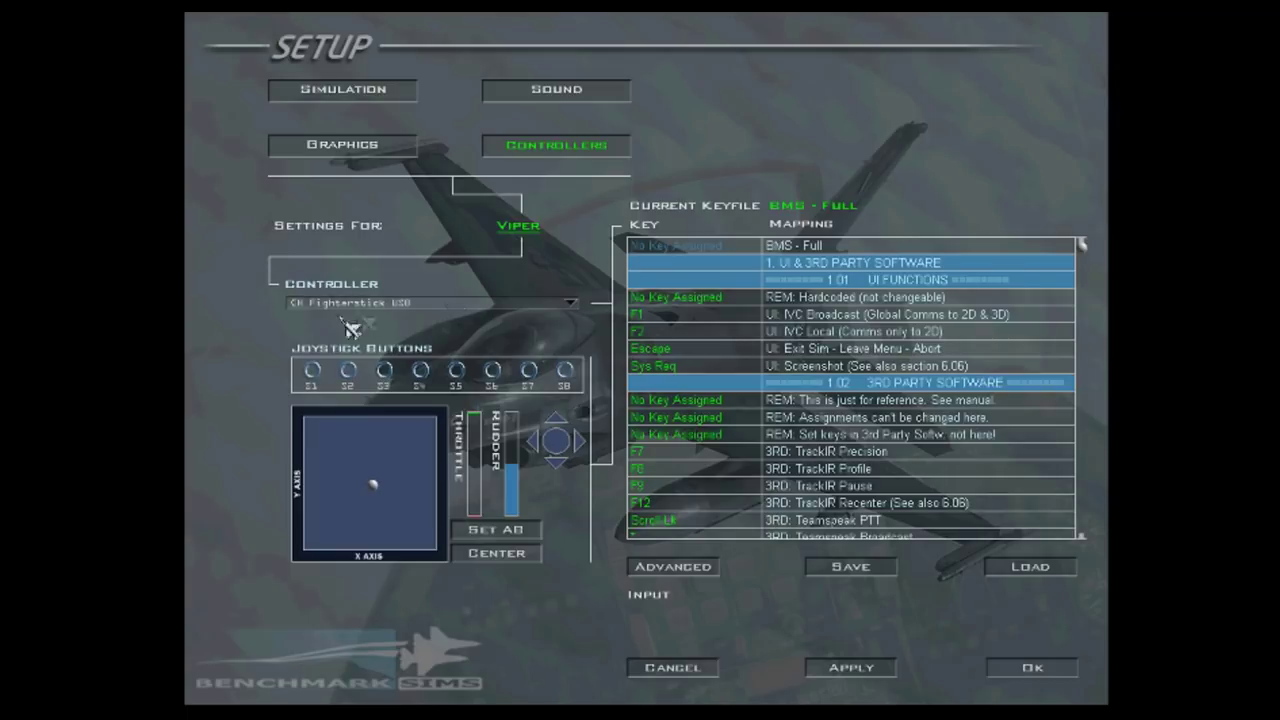
Step: Go over the TrackIR view settings in the advanced controller options and open the Rudder Axis device choices for flight control
click(712, 577)
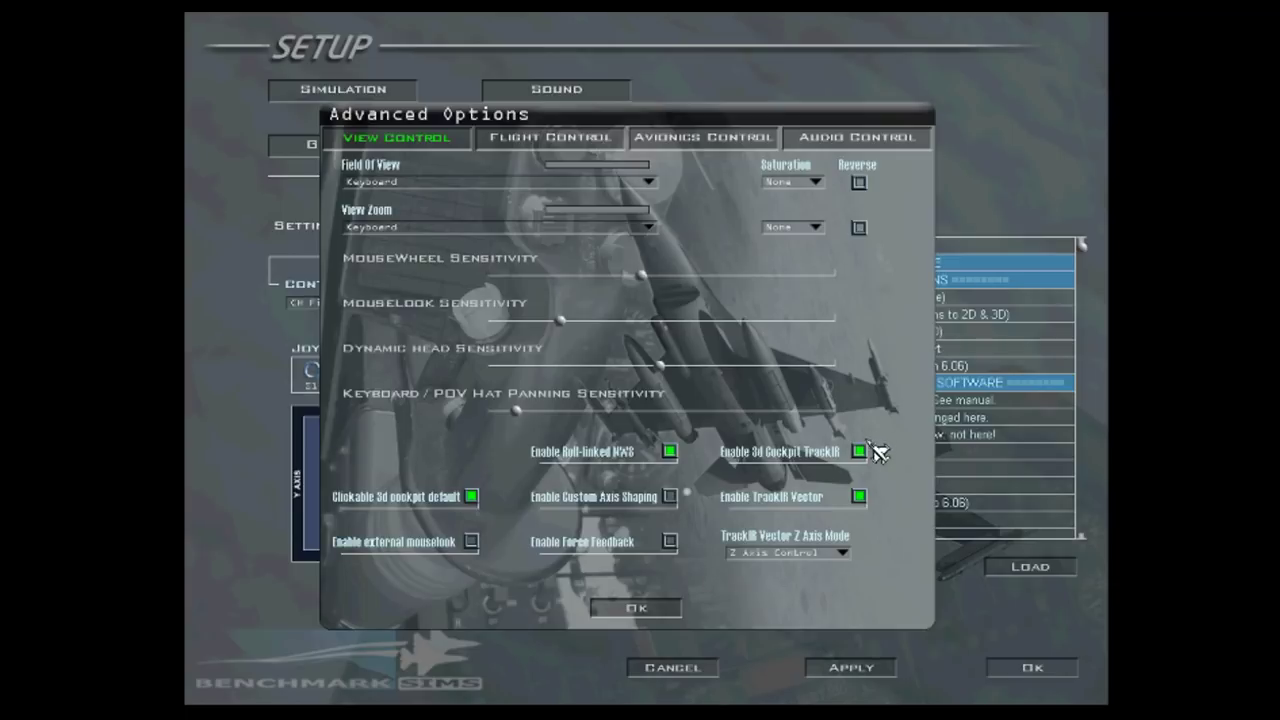
click(859, 497)
click(591, 140)
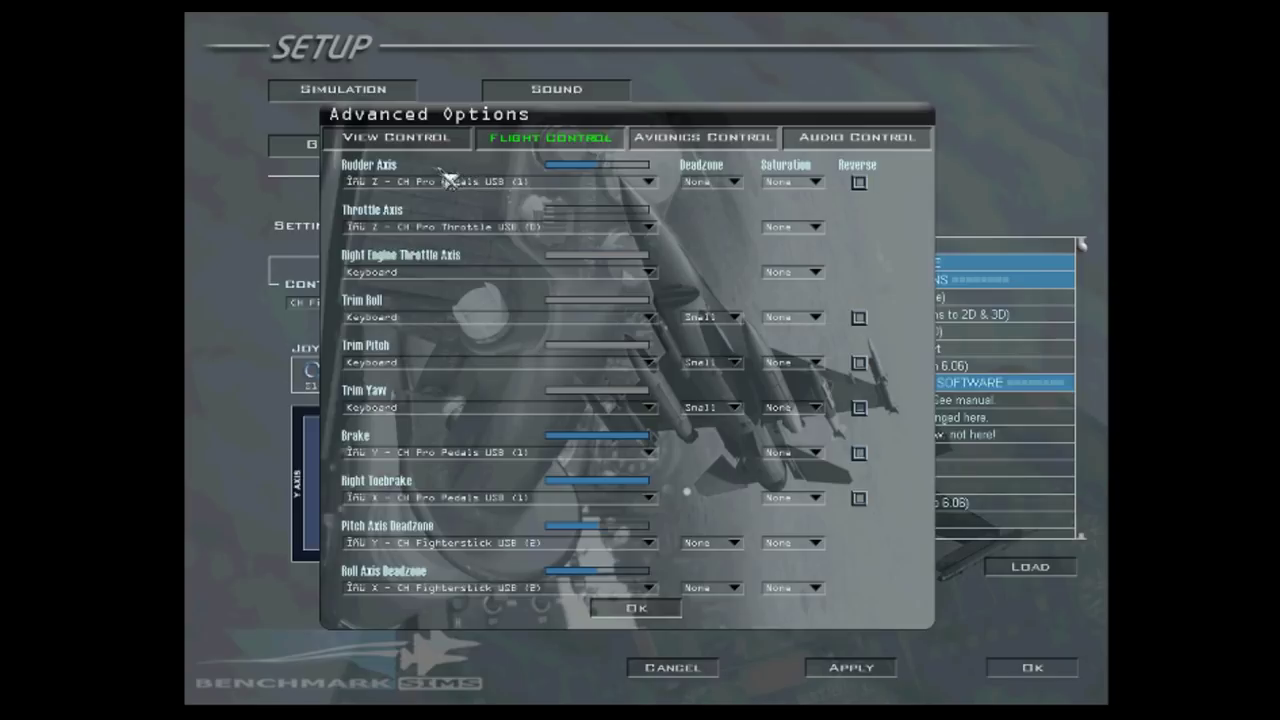
click(485, 184)
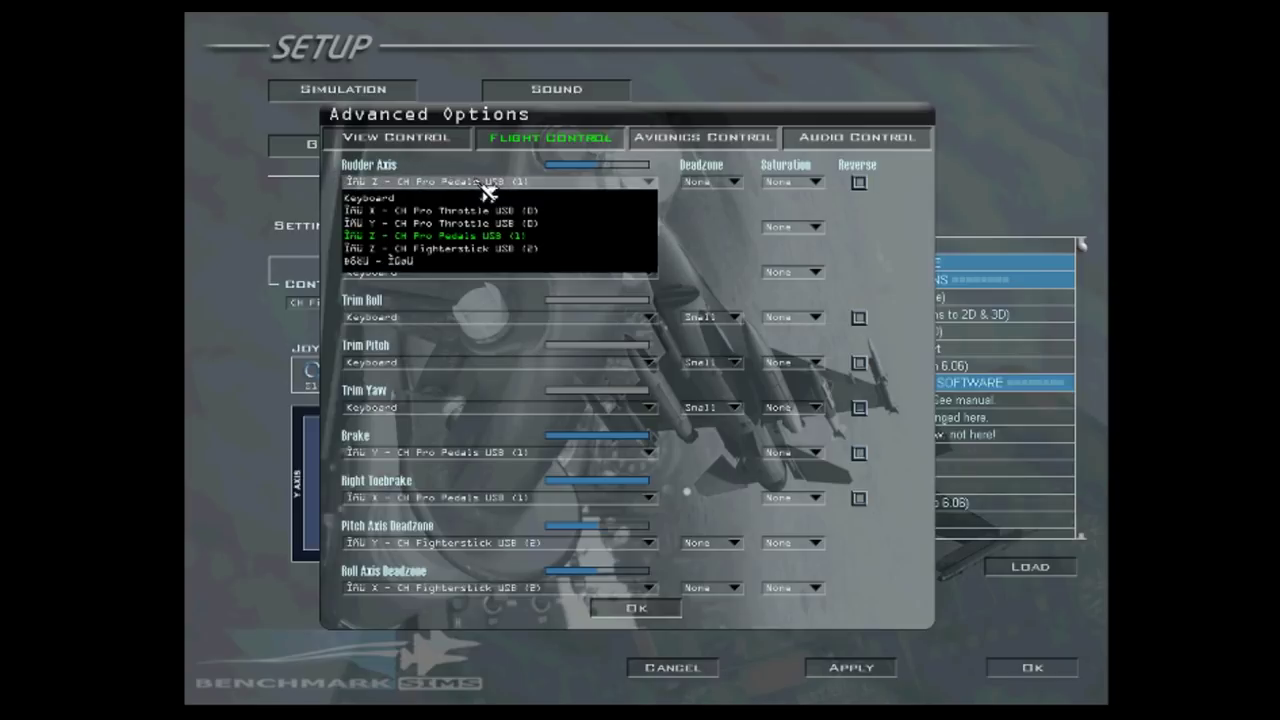